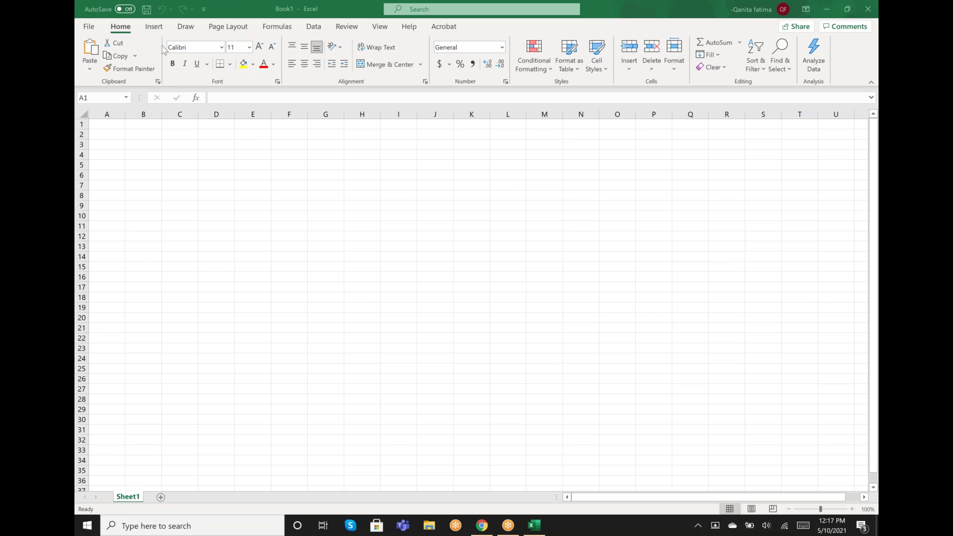
# Keep portrait page orientation and leave the margin presets unchanged.
pyautogui.click(222, 27)
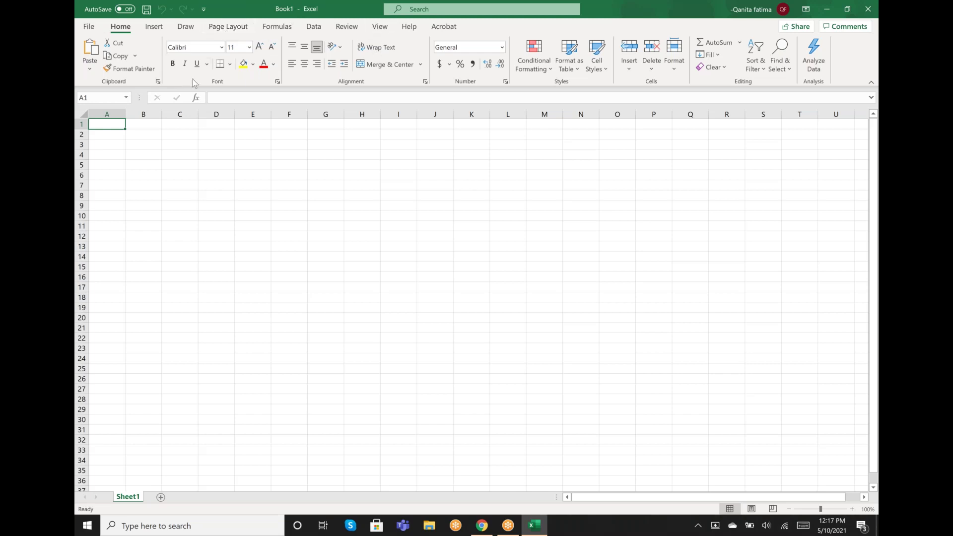
pyautogui.click(222, 28)
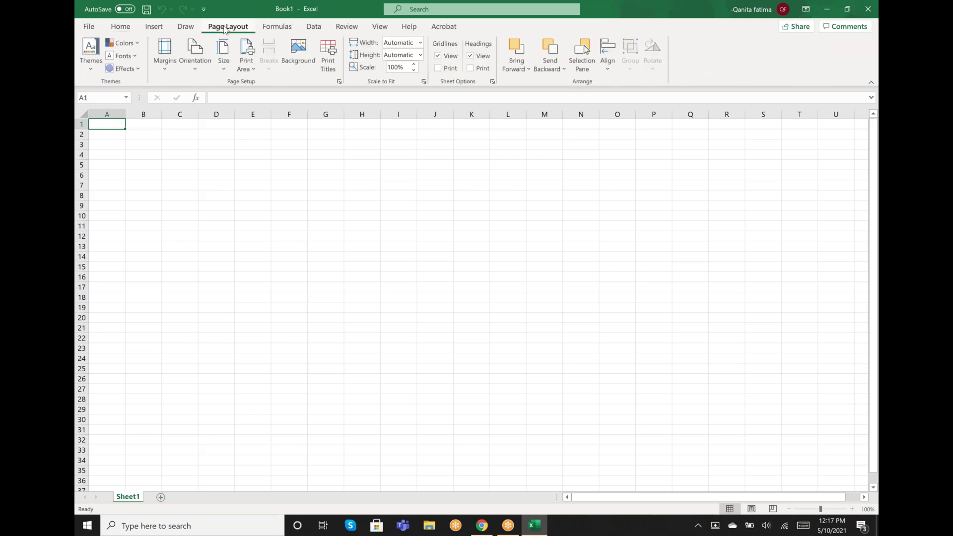
pyautogui.click(199, 69)
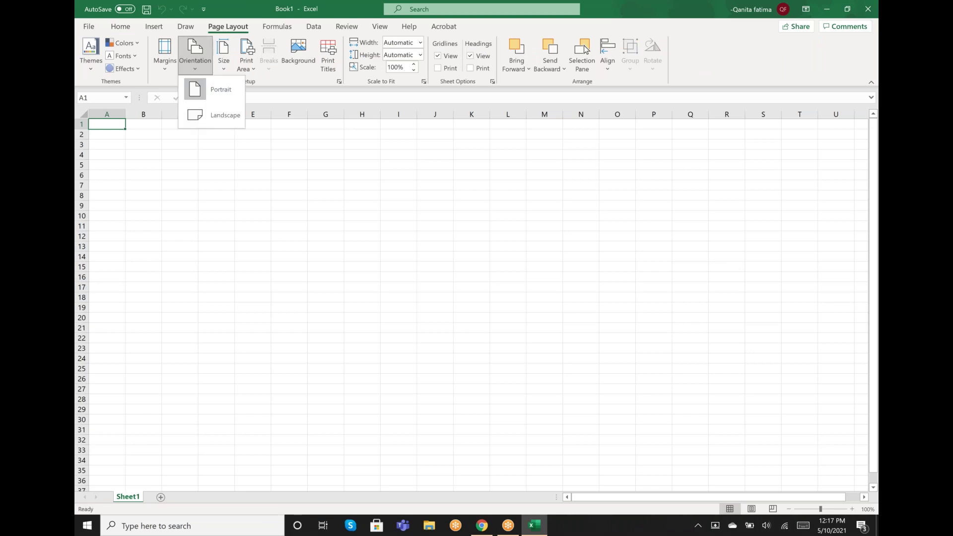
pyautogui.click(238, 89)
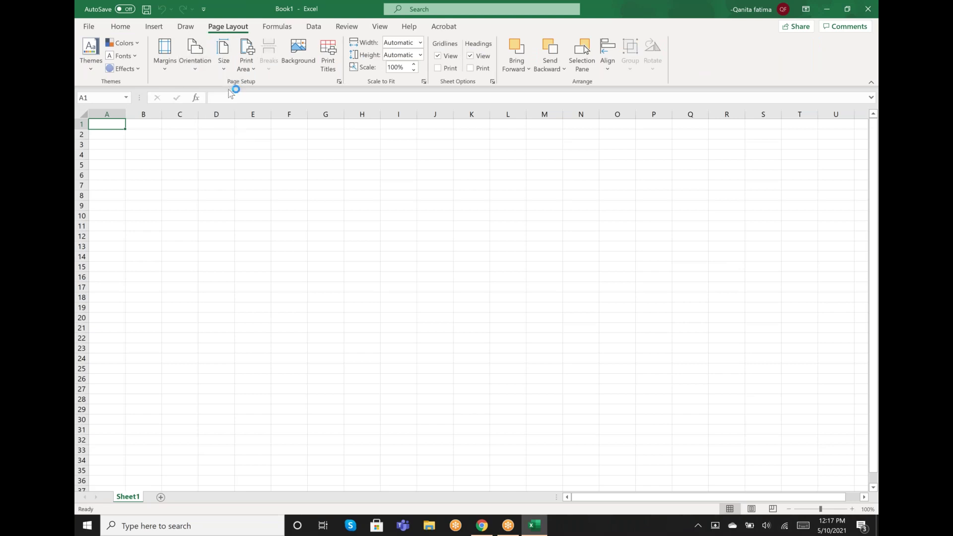
pyautogui.click(167, 68)
pyautogui.click(167, 69)
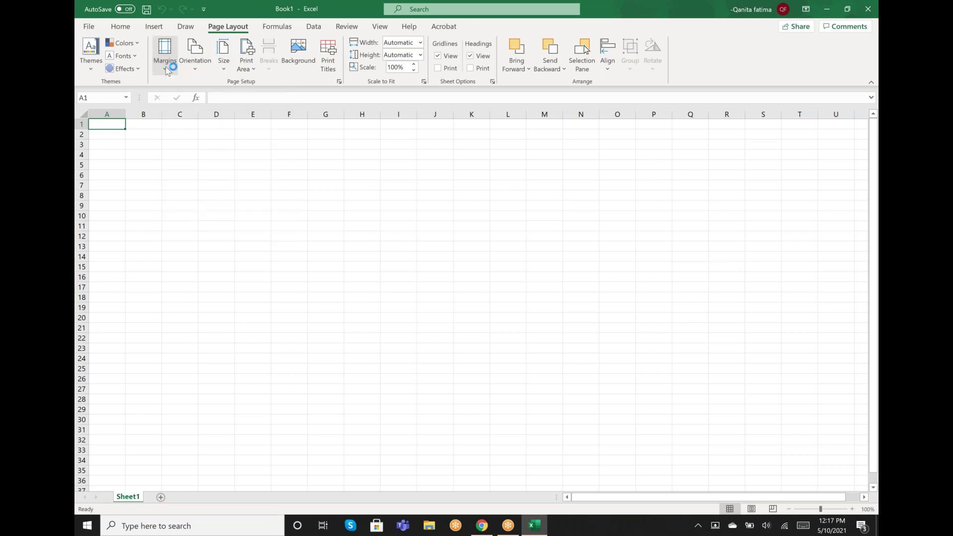
# Set the print area to the current cell, clear it again, and check page breaks without changes.
pyautogui.click(253, 69)
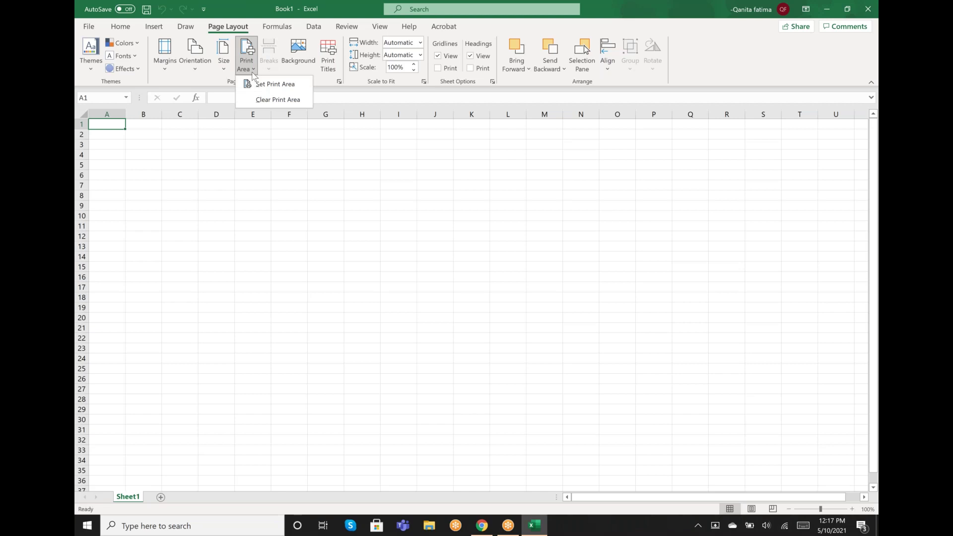
pyautogui.click(266, 86)
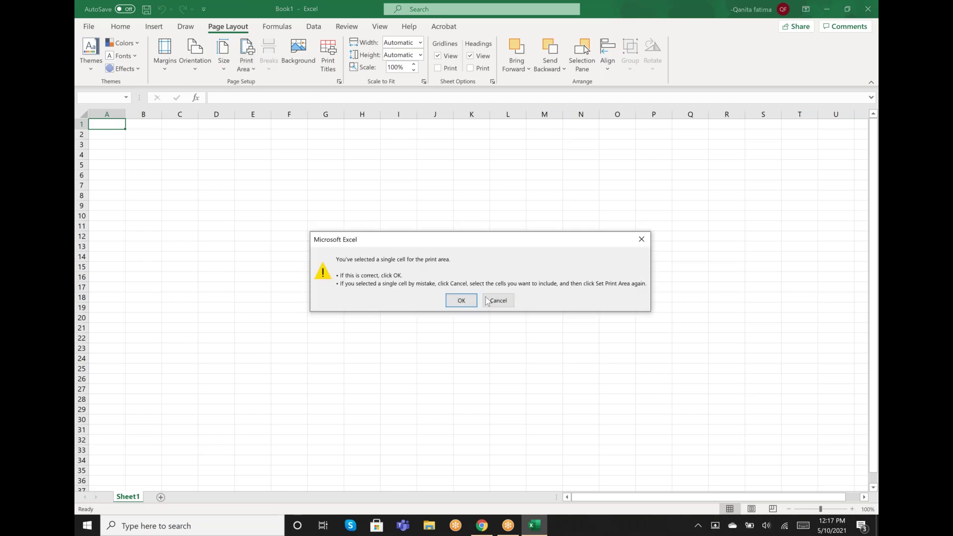
pyautogui.click(461, 301)
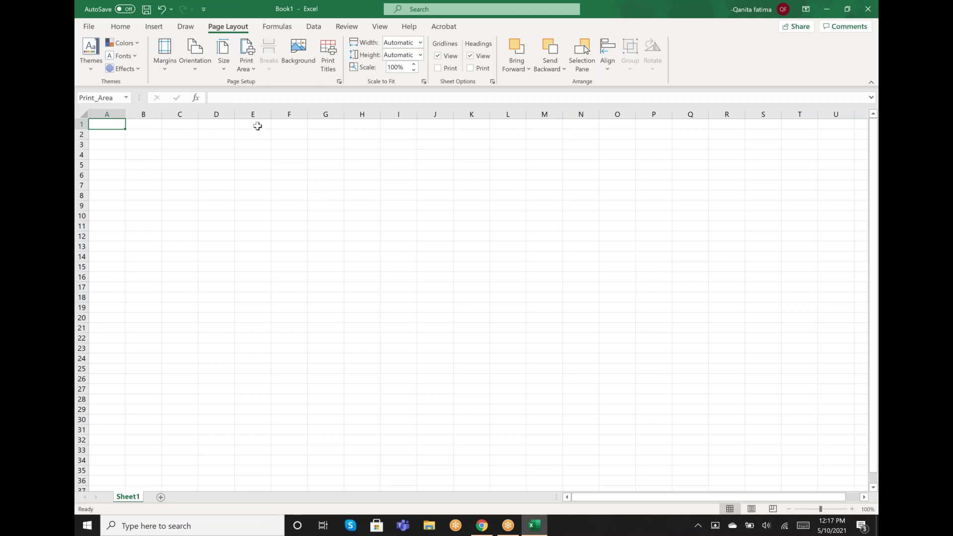
pyautogui.click(253, 70)
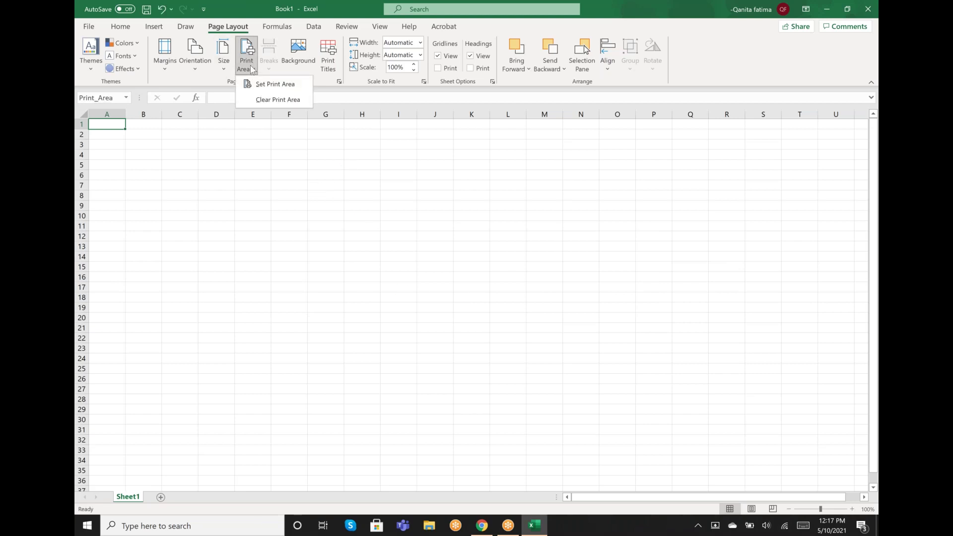
pyautogui.click(249, 102)
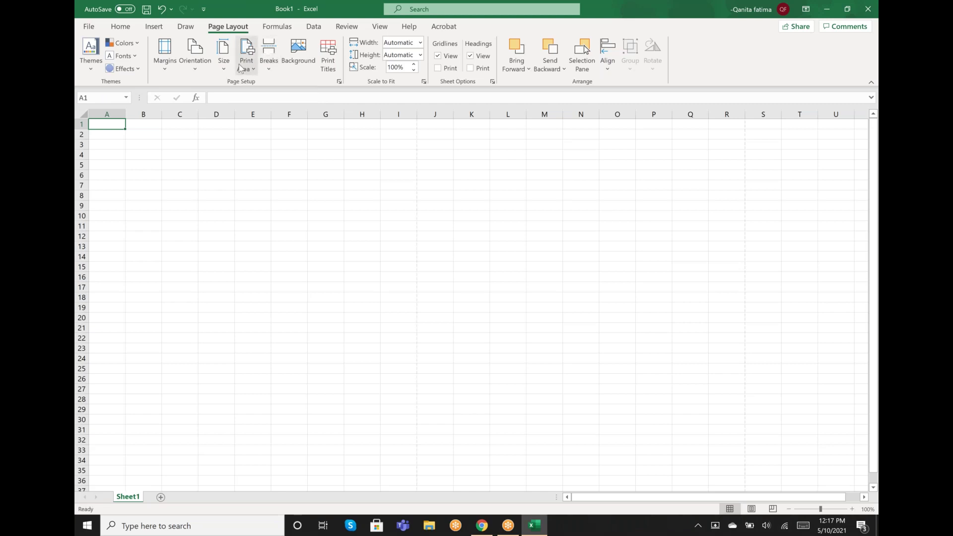
pyautogui.click(269, 72)
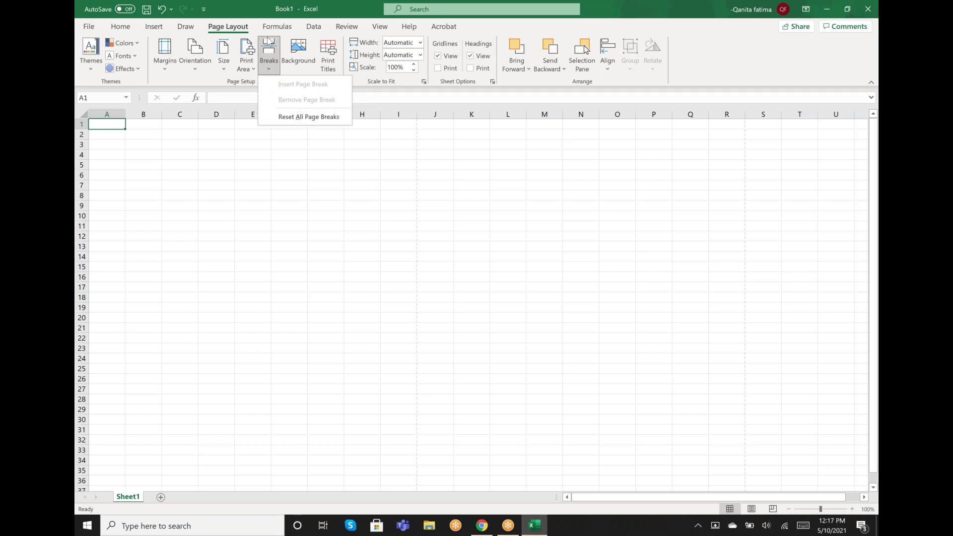
pyautogui.click(194, 78)
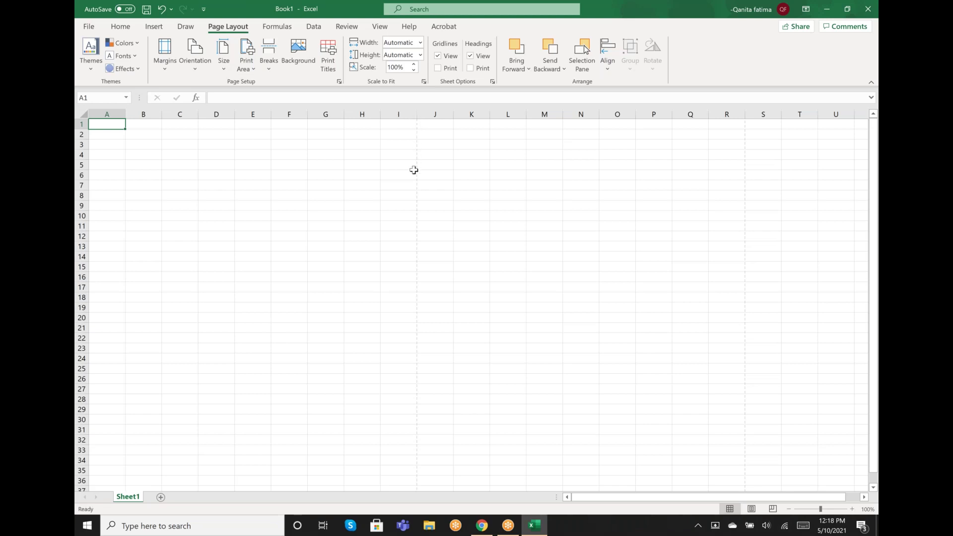
# Scroll down to the page break near row 46, scroll back to row 1, and return to Home.
pyautogui.scroll(-3, 415, 325)
pyautogui.scroll(-2, 414, 325)
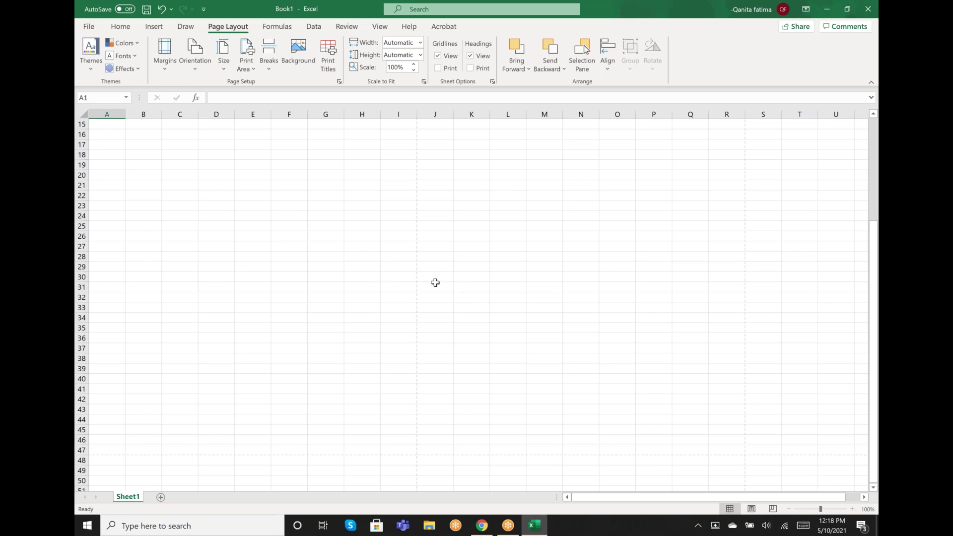
pyautogui.scroll(1, 197, 270)
pyautogui.scroll(5, 197, 269)
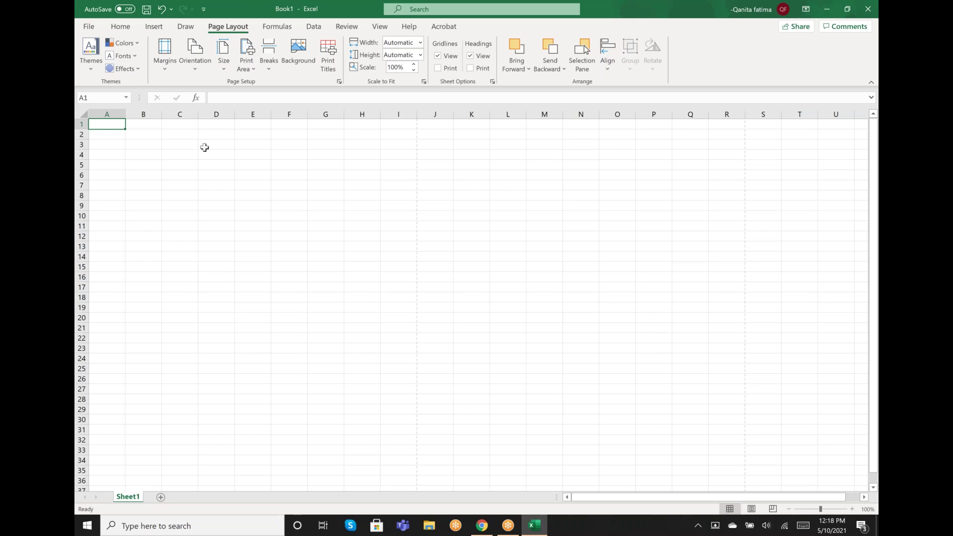
pyautogui.click(127, 29)
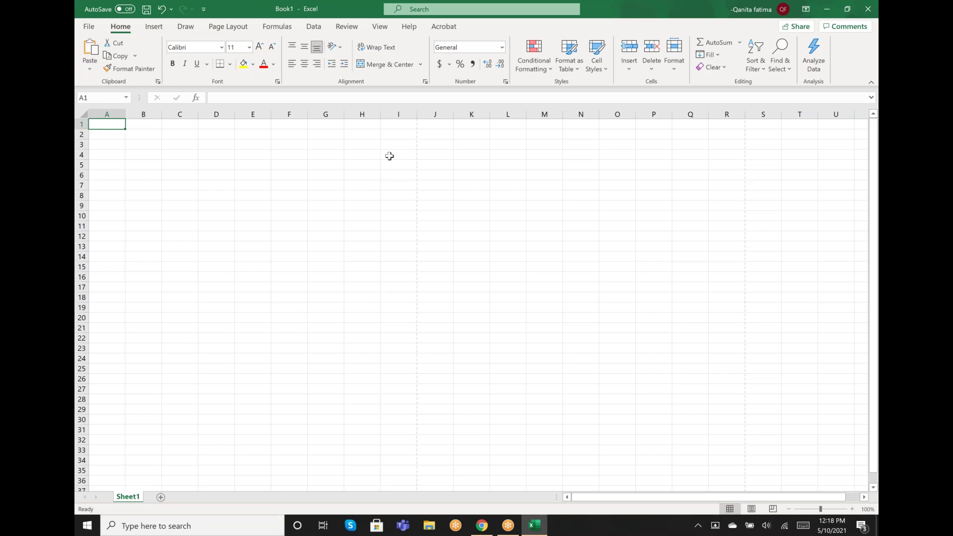
# Put an outside border around the header range A1:I2.
pyautogui.click(412, 139)
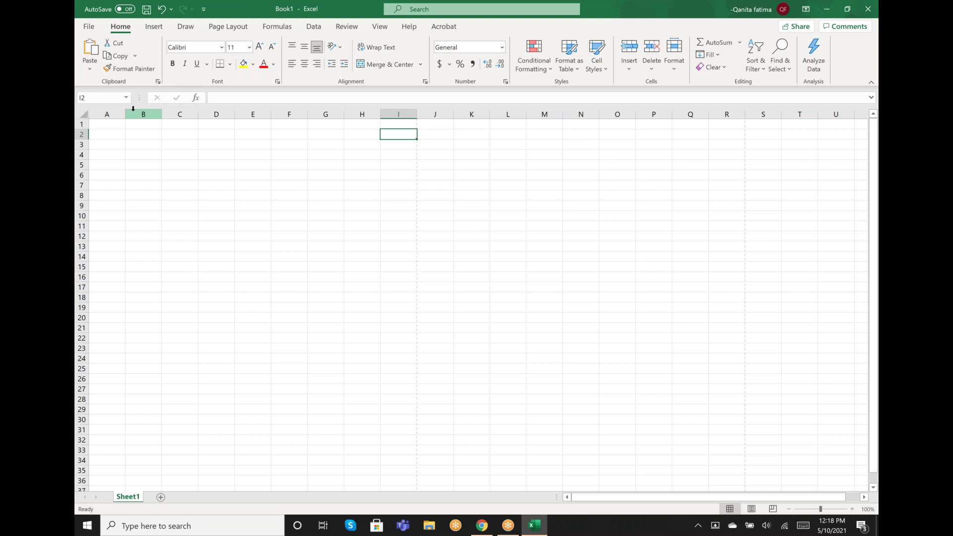
pyautogui.keyDown('shift'); pyautogui.click(102, 126); pyautogui.keyUp('shift')
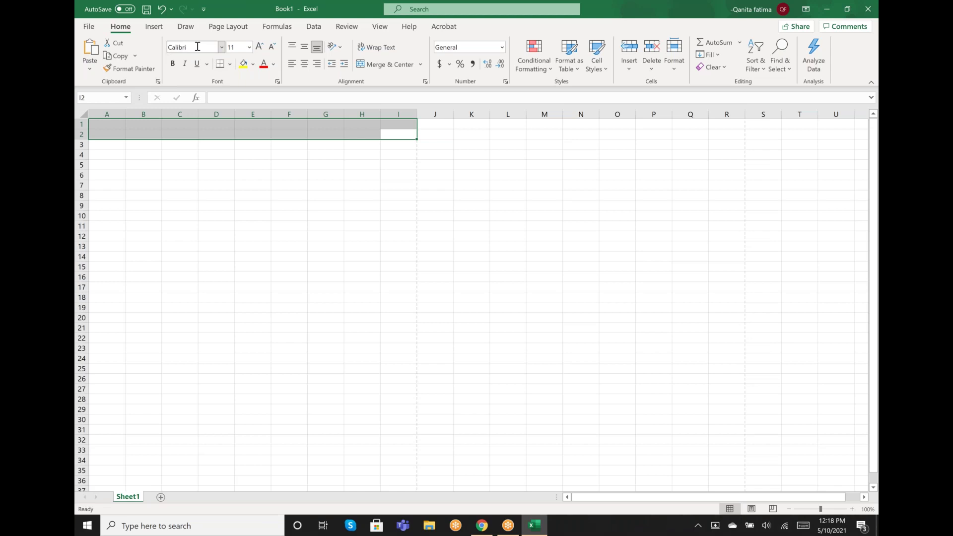
pyautogui.click(230, 65)
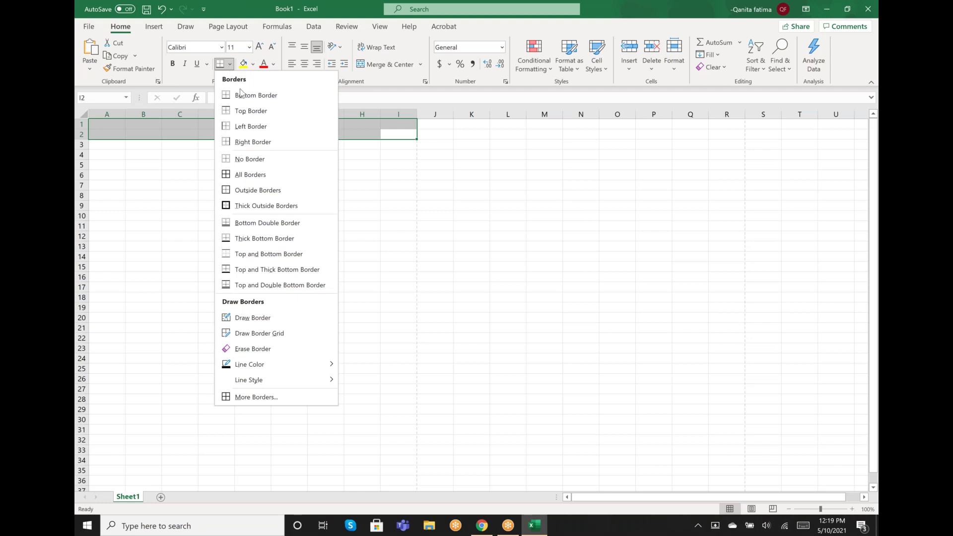
pyautogui.click(257, 193)
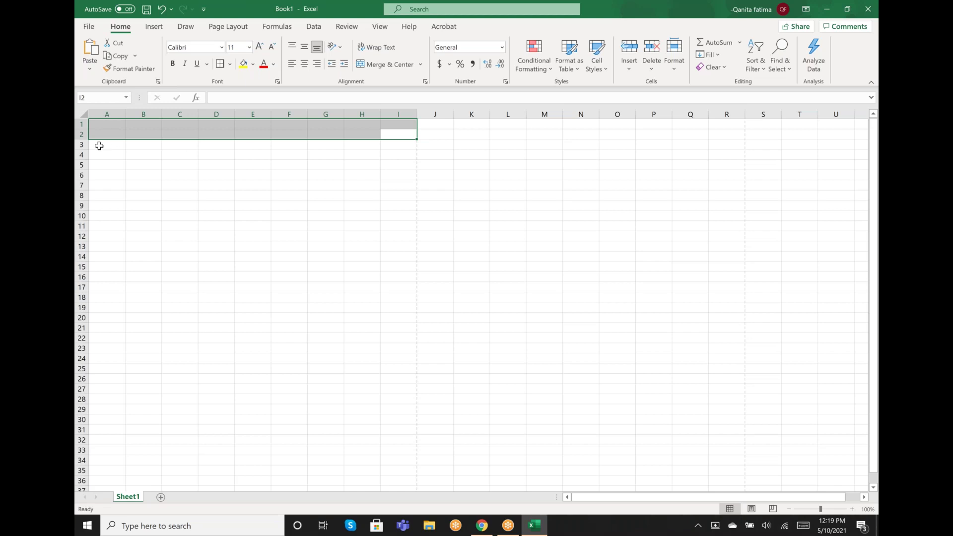
# Centre-align the title cells E1:F1.
pyautogui.click(175, 123)
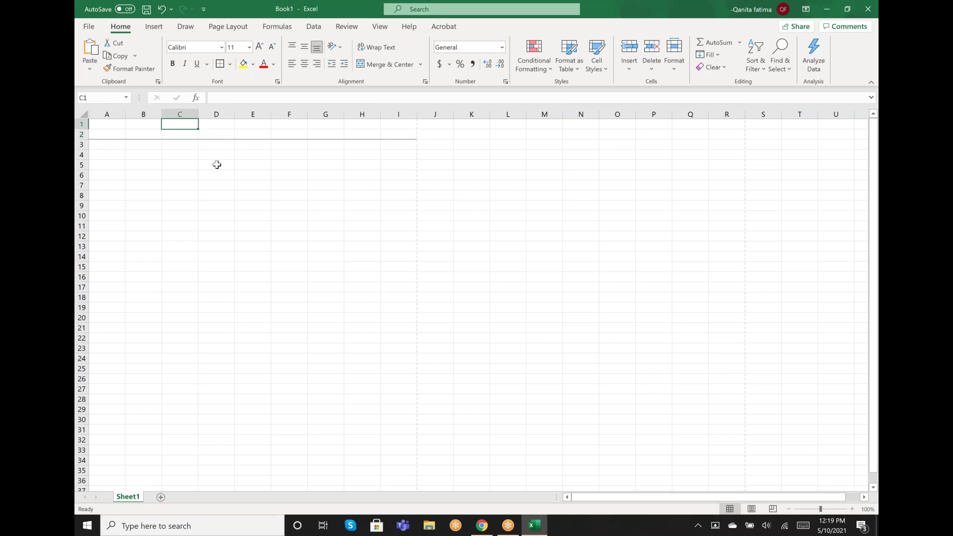
pyautogui.moveTo(255, 125); pyautogui.dragTo(306, 66)
pyautogui.click(305, 65)
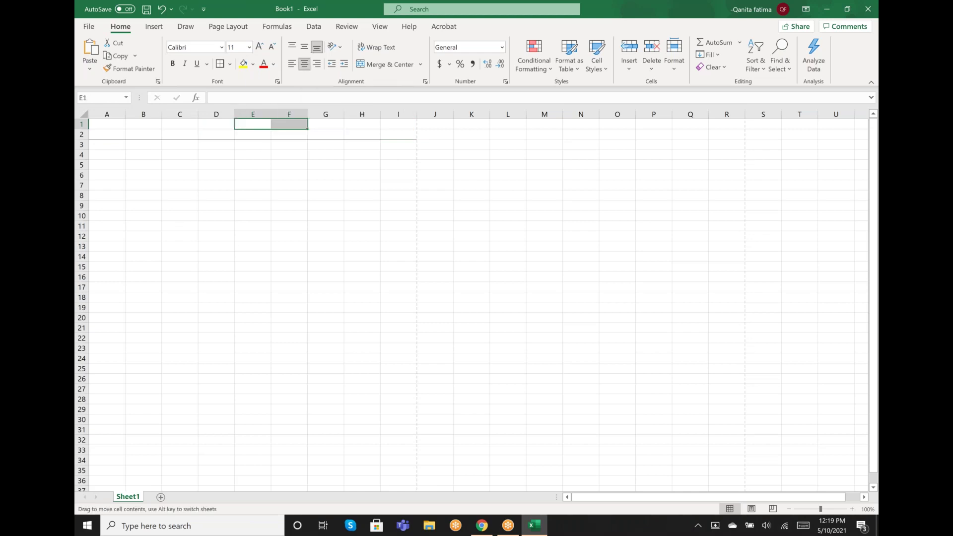
# Enter the title 'MOQA DESIGNS INC.' in cell E1.
pyautogui.click(241, 122)
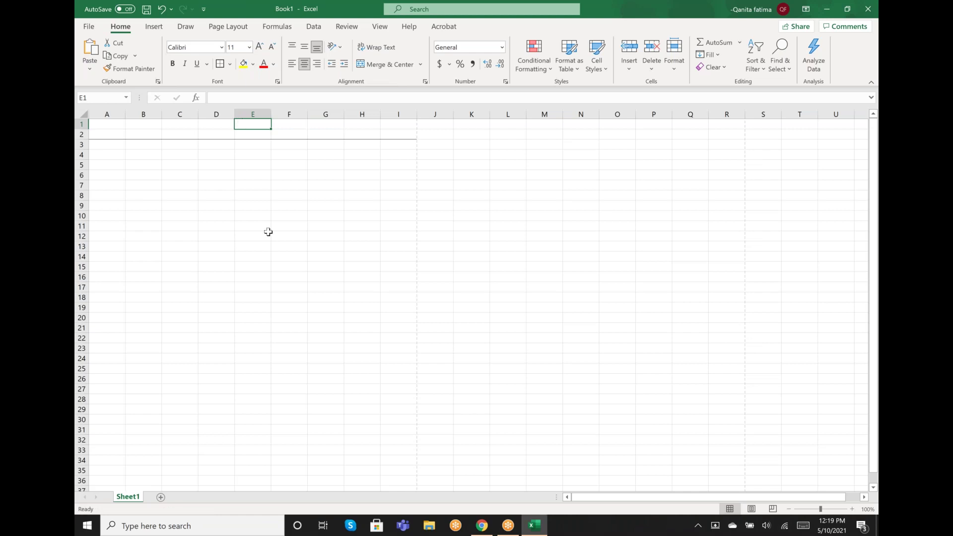
pyautogui.write('MOQA')
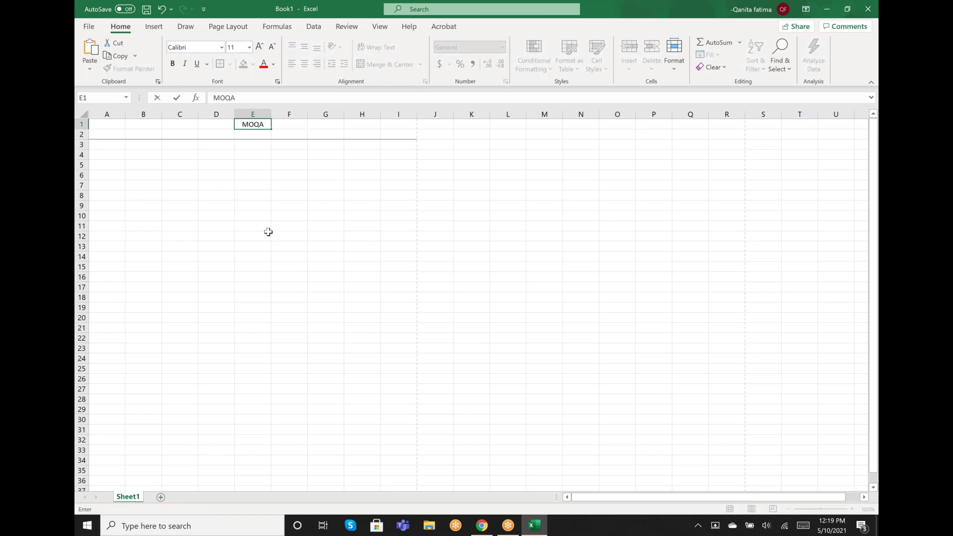
pyautogui.write(' DESIGNS INC.')
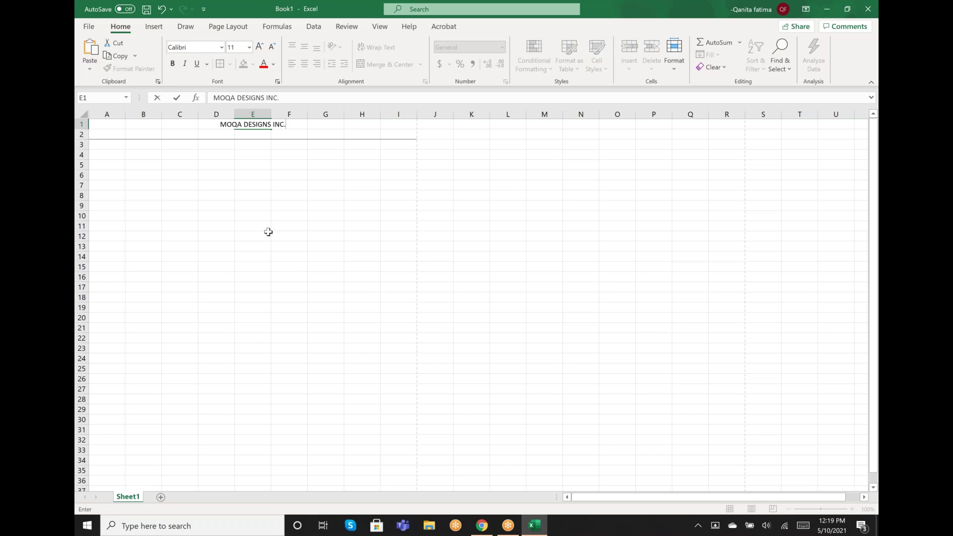
# Set the MOQA DESIGNS INC. title text to 24-point font size.
pyautogui.click(214, 123)
pyautogui.click(242, 125)
pyautogui.hotkey('shift', 'Right')
pyautogui.hotkey('shift', 'Right')
pyautogui.hotkey('shift', 'Right')
pyautogui.hotkey('shift', 'Right')
pyautogui.hotkey('shift', 'Right')
pyautogui.hotkey('shift', 'Right')
pyautogui.hotkey('shift', 'Right')
pyautogui.hotkey('shift', 'Right')
pyautogui.hotkey('shift', 'Right')
pyautogui.hotkey('shift', 'Right')
pyautogui.hotkey('shift', 'Right')
pyautogui.hotkey('shift', 'Right')
pyautogui.hotkey('shift', 'Right')
pyautogui.hotkey('shift', 'Right')
pyautogui.hotkey('shift', 'Right')
pyautogui.hotkey('shift', 'Right')
pyautogui.hotkey('shift', 'Right')
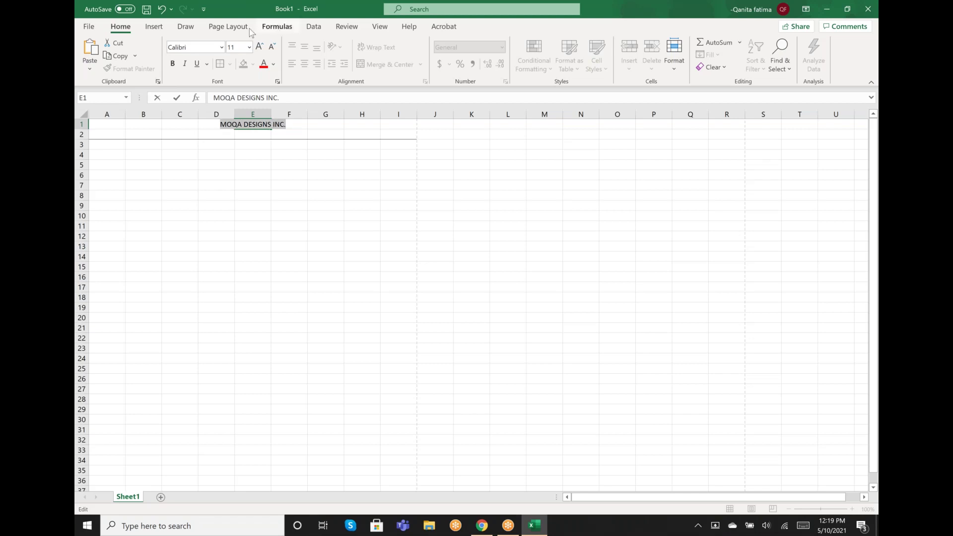
pyautogui.click(250, 47)
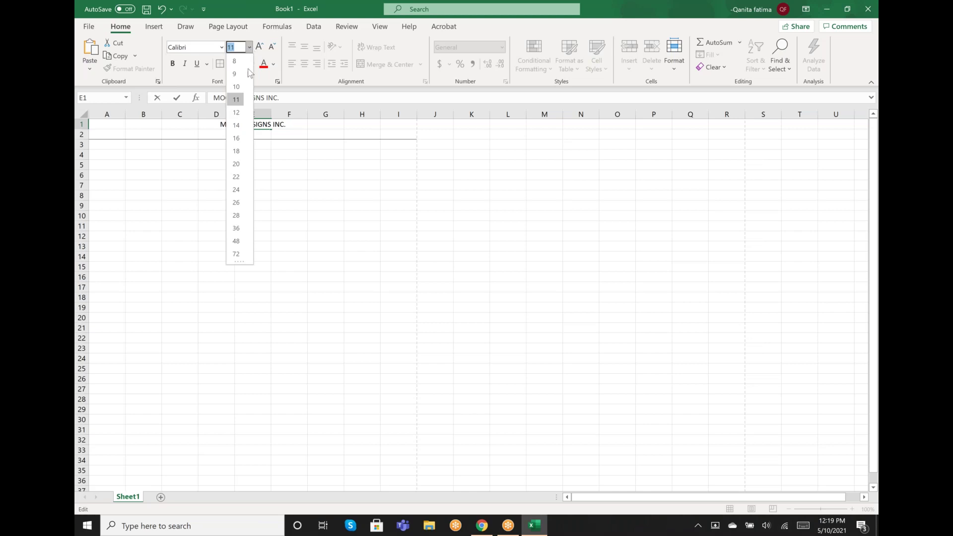
pyautogui.click(237, 191)
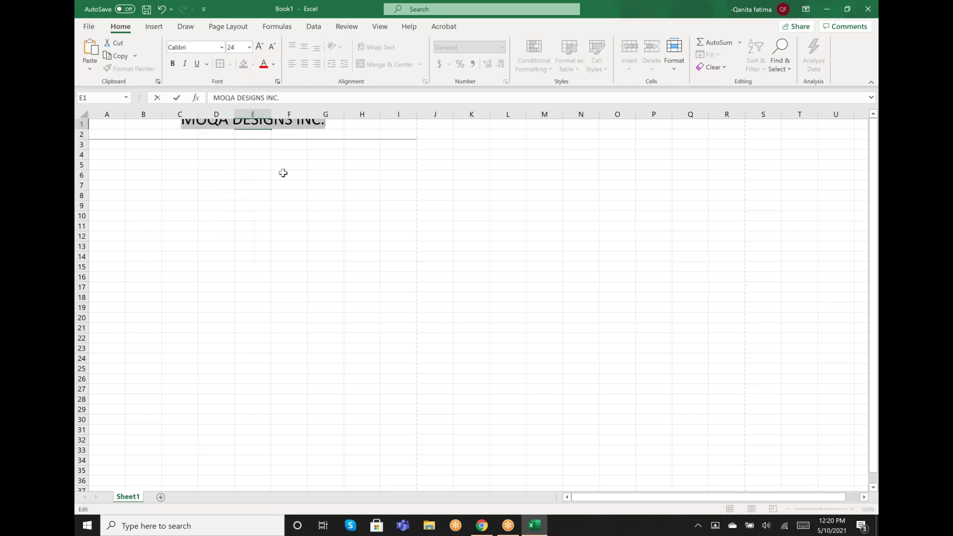
pyautogui.scroll(2, 283, 173)
pyautogui.click(82, 124)
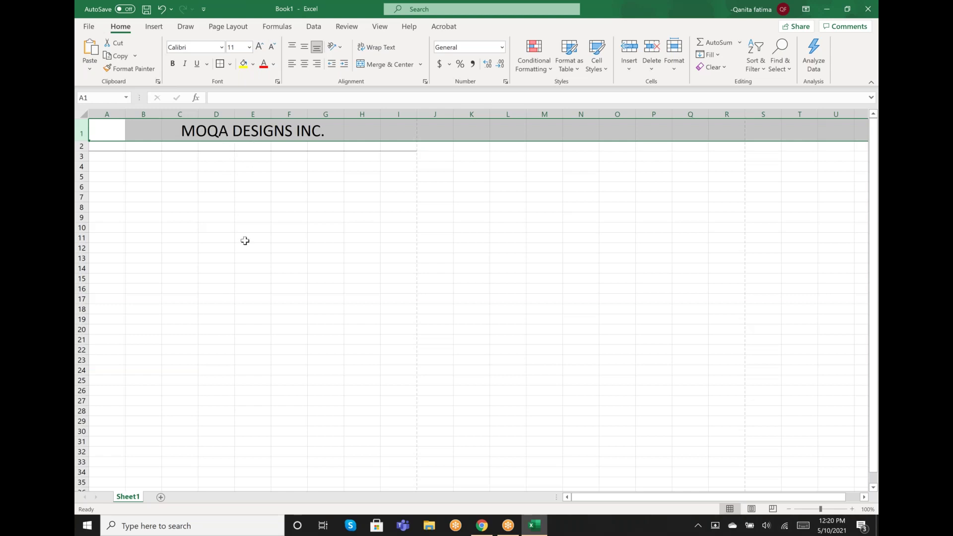
pyautogui.scroll(-4, 245, 241)
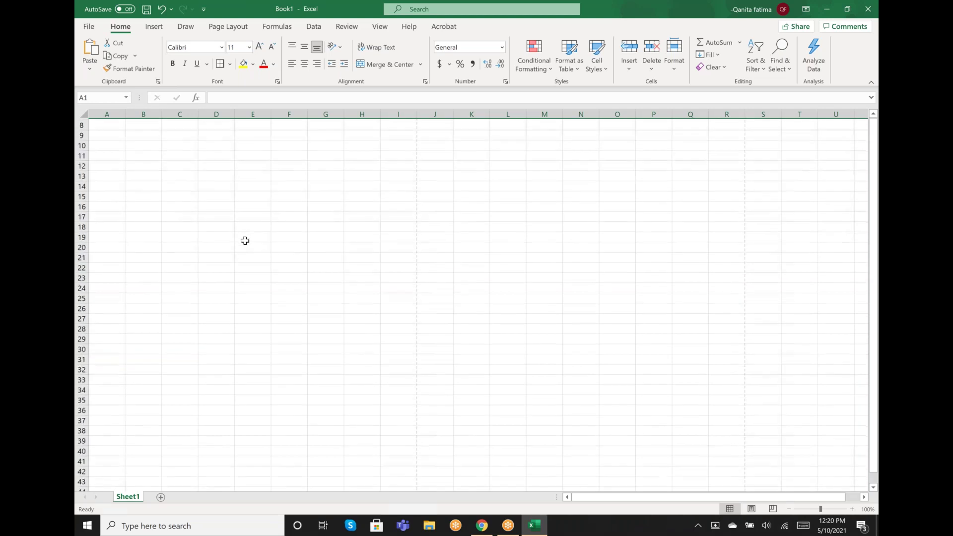
pyautogui.scroll(-2, 245, 240)
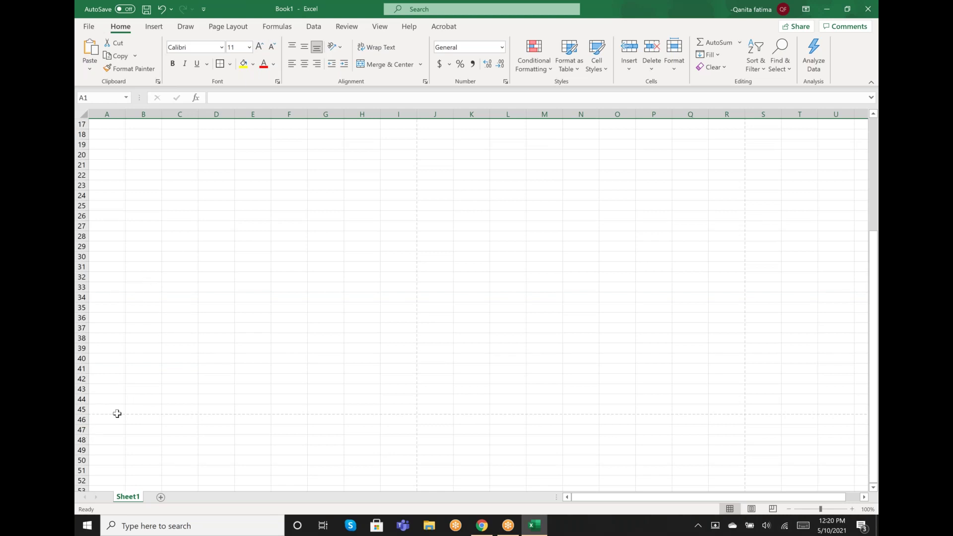
pyautogui.scroll(5, 187, 378)
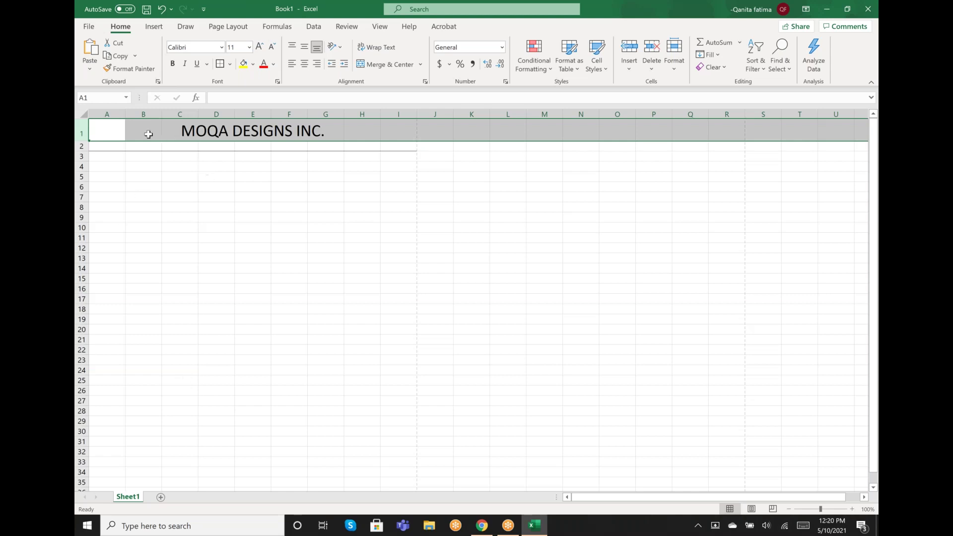
# Enter the subtitle 'FRONT VIEW' in cell E2 at 16-point size.
pyautogui.click(221, 146)
pyautogui.click(245, 149)
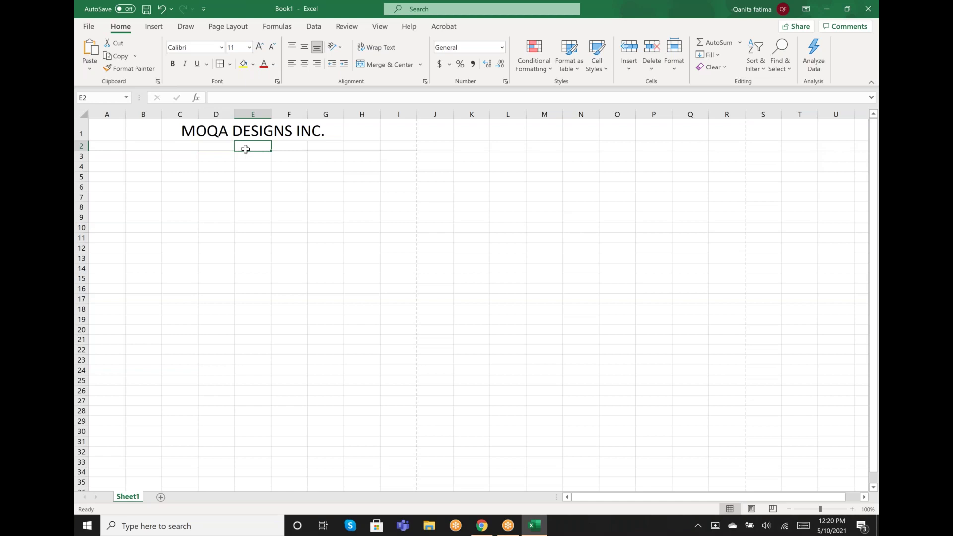
pyautogui.click(250, 47)
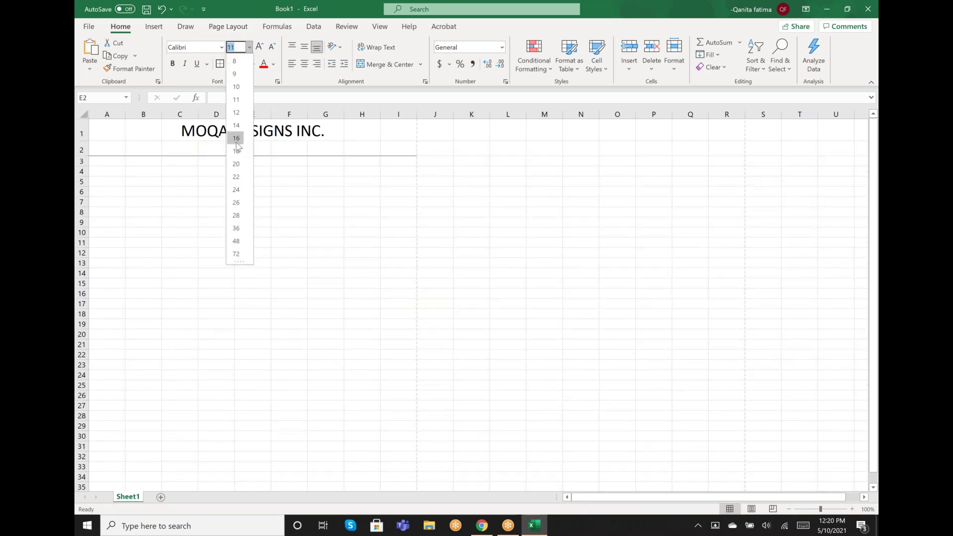
pyautogui.click(237, 140)
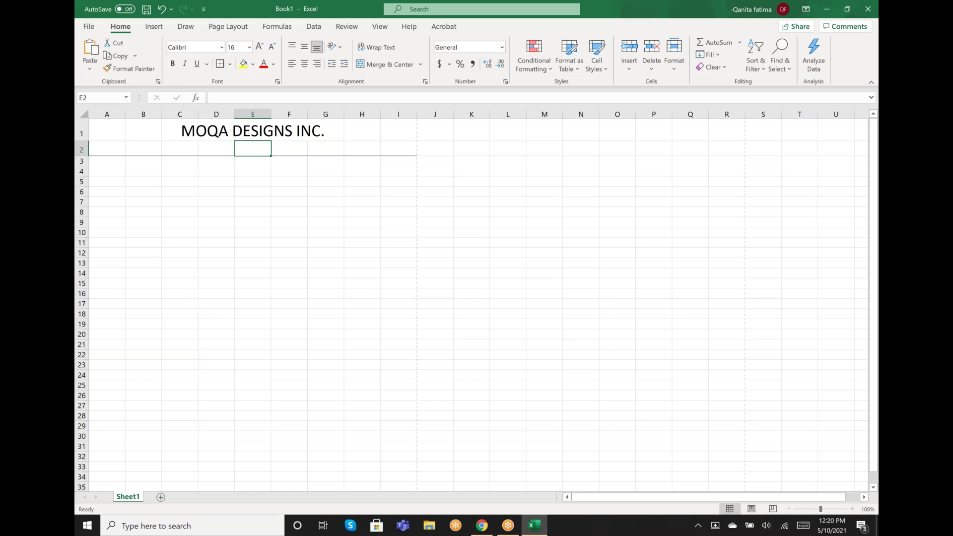
pyautogui.write('FRINT')
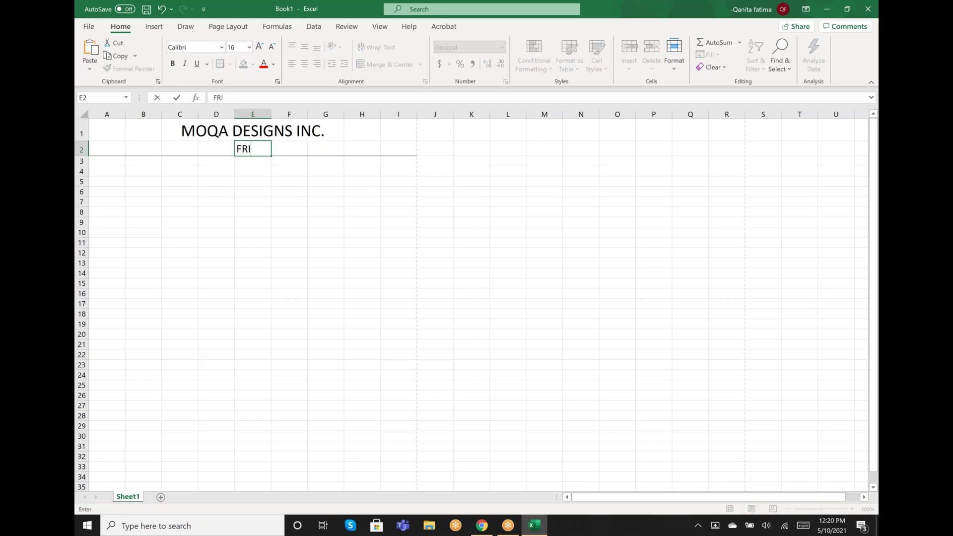
pyautogui.press('BackSpace')
pyautogui.press('BackSpace')
pyautogui.press('BackSpace')
pyautogui.write('ONT')
pyautogui.write('VIEW')
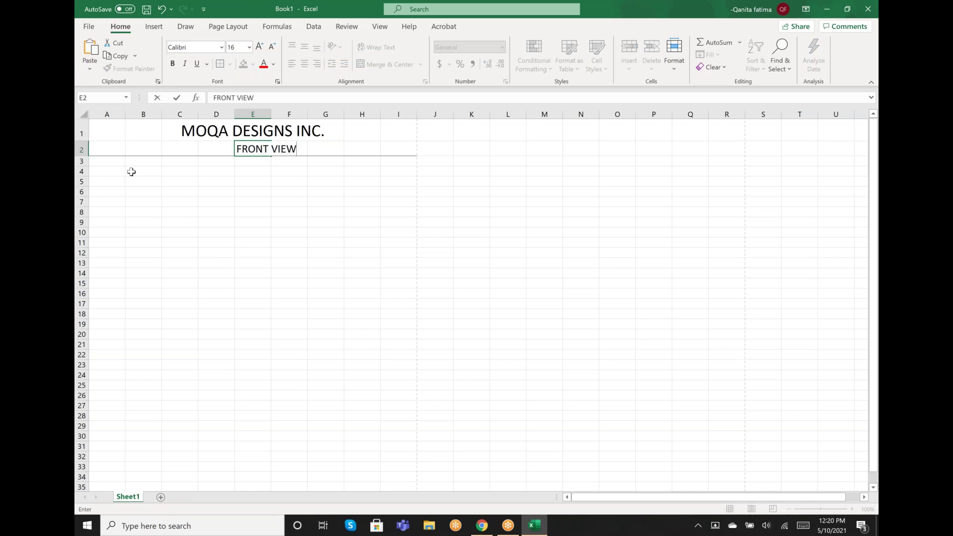
pyautogui.hotkey('shift', 'Left')
pyautogui.hotkey('shift', 'Left')
pyautogui.hotkey('shift', 'Left')
# Make both FRONT VIEW and the MOQA DESIGNS INC. title bold.
pyautogui.click(277, 153)
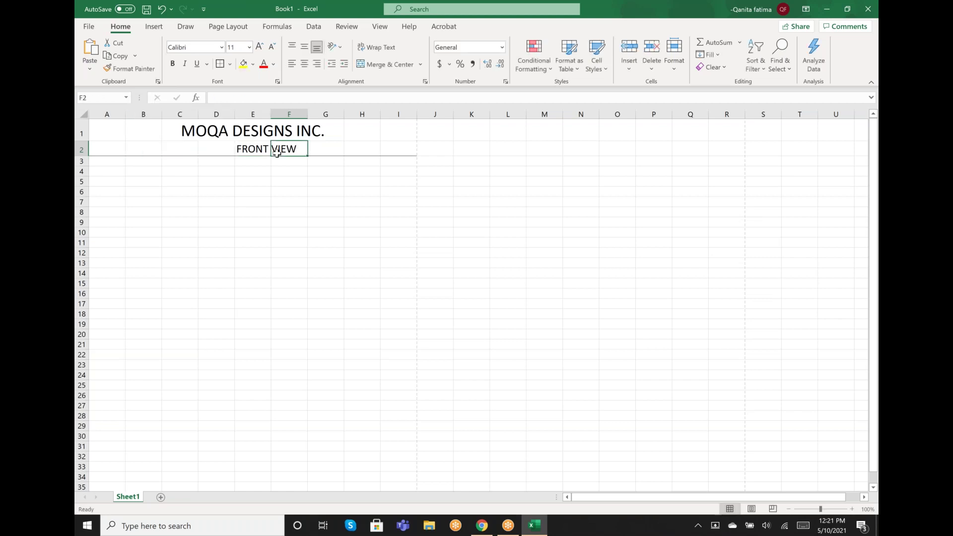
pyautogui.click(243, 154)
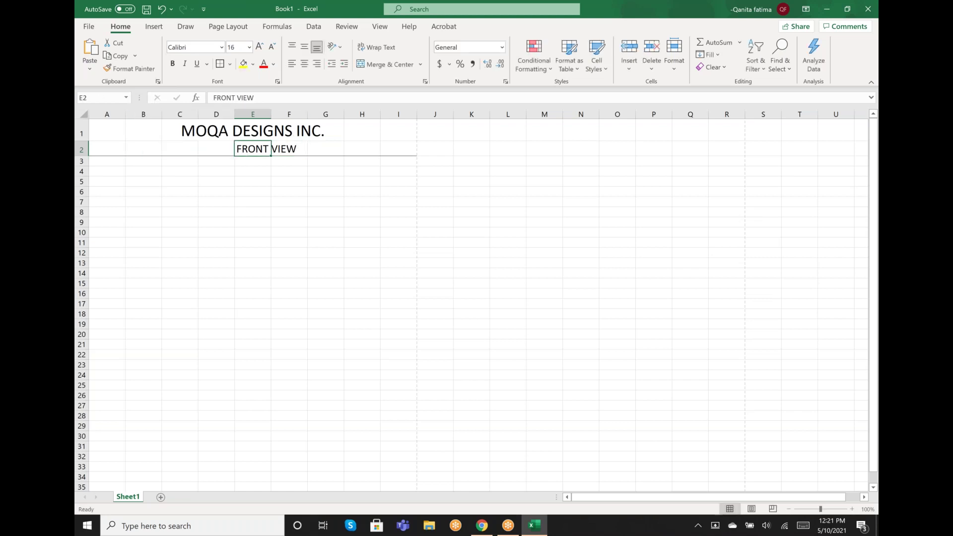
pyautogui.click(177, 67)
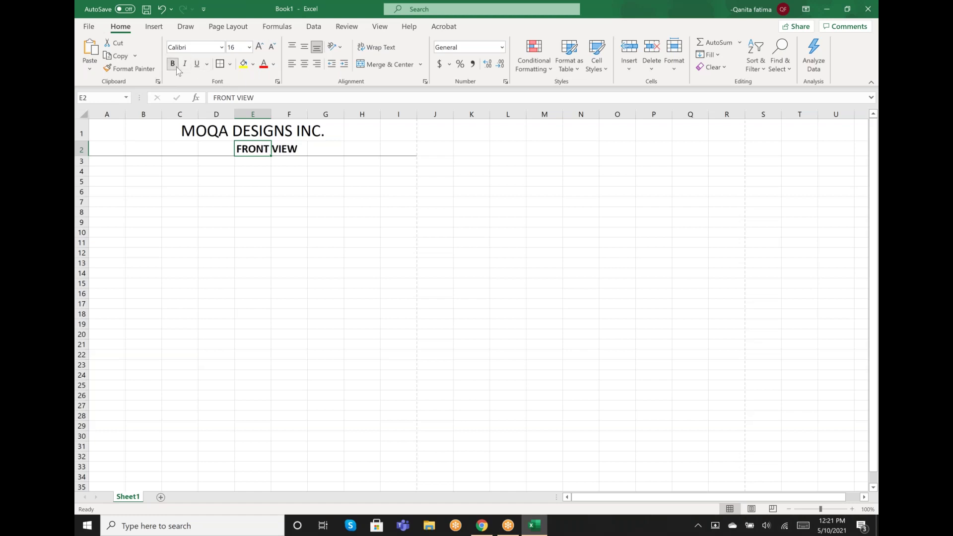
pyautogui.click(214, 130)
pyautogui.click(254, 132)
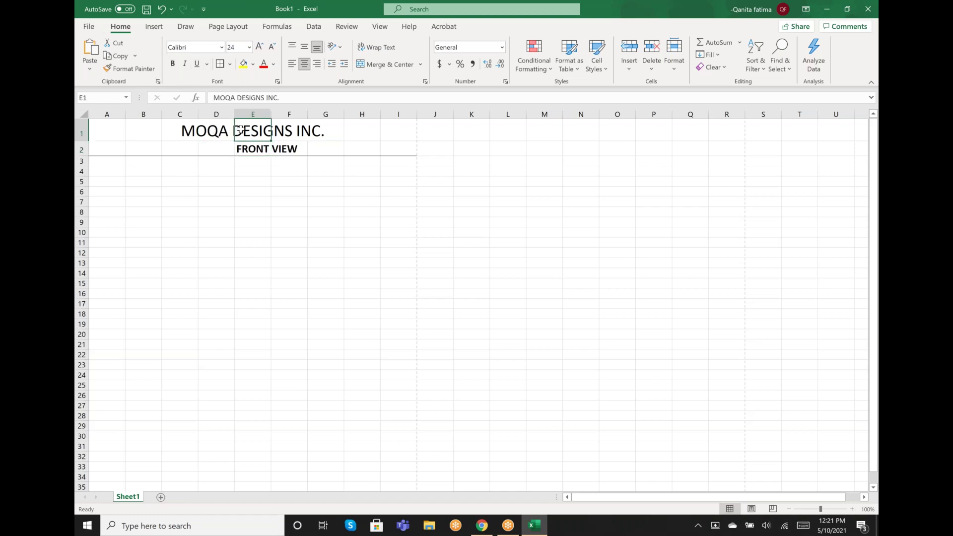
pyautogui.click(174, 64)
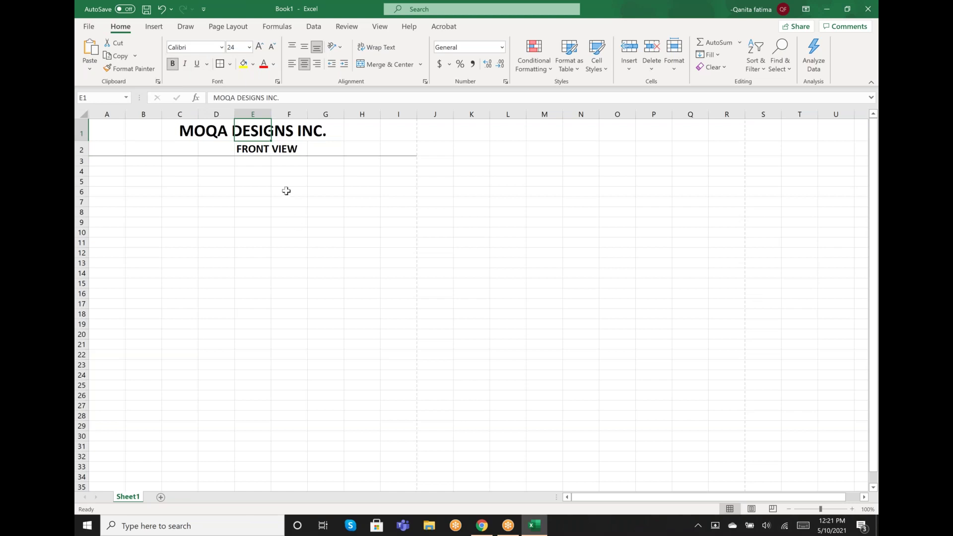
# Apply a thick outside border around the heading block A1:I2.
pyautogui.click(280, 173)
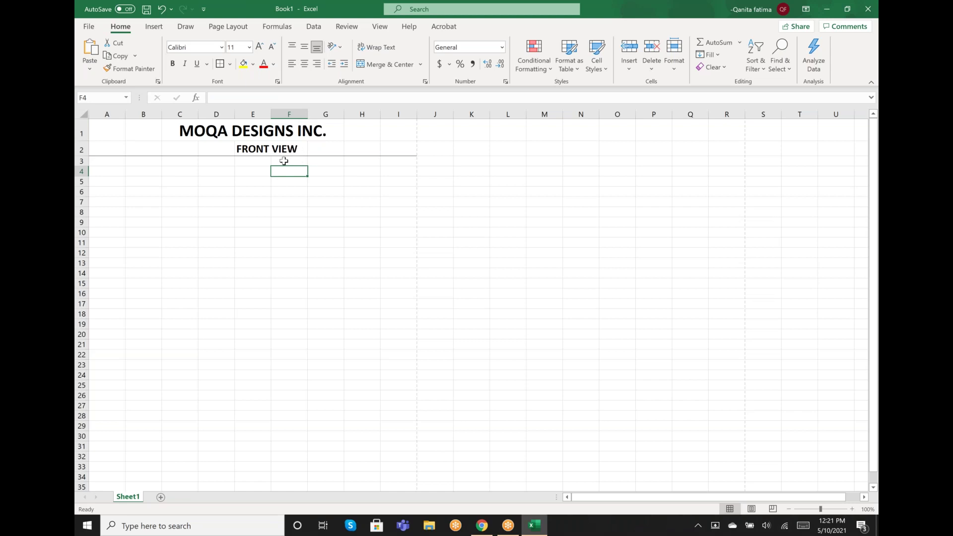
pyautogui.click(110, 127)
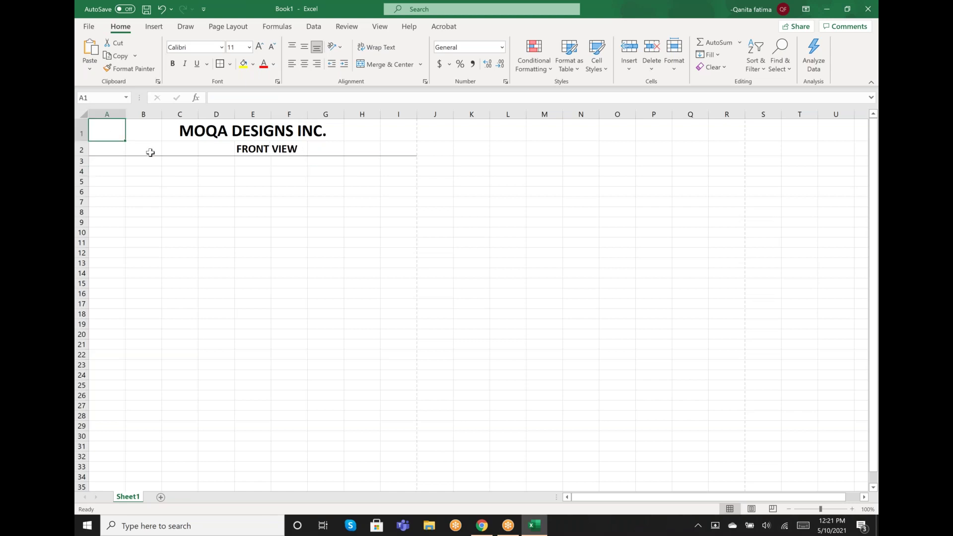
pyautogui.keyDown('shift'); pyautogui.click(411, 157); pyautogui.keyUp('shift')
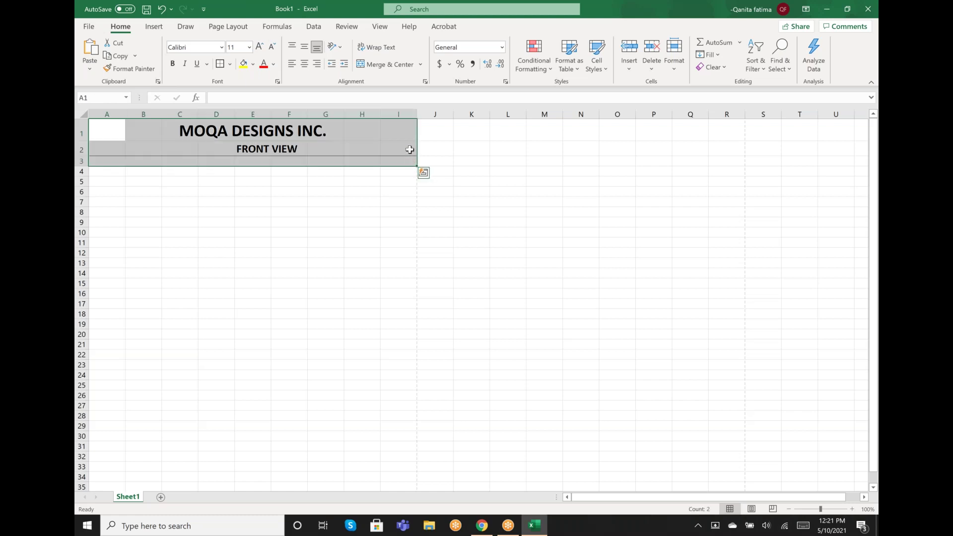
pyautogui.keyDown('shift'); pyautogui.click(410, 150); pyautogui.keyUp('shift')
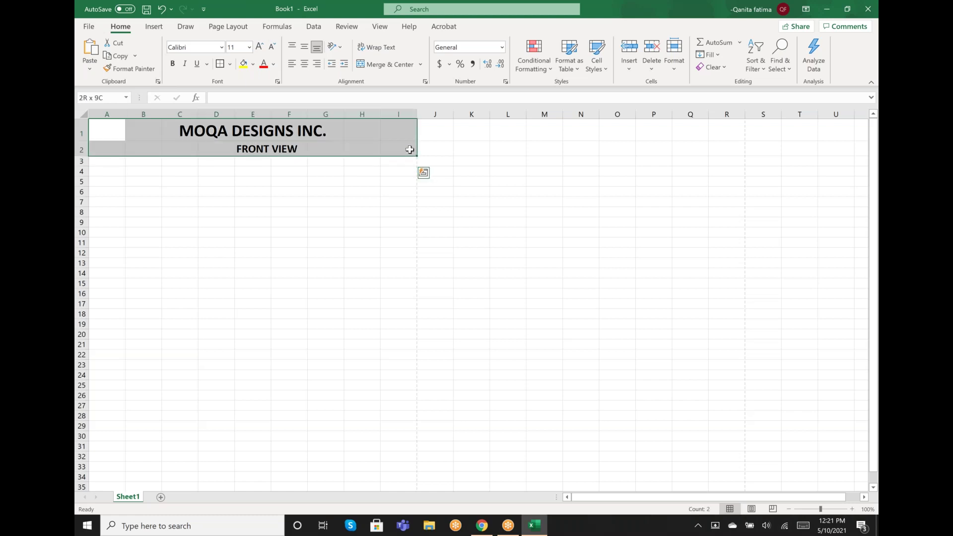
pyautogui.click(231, 65)
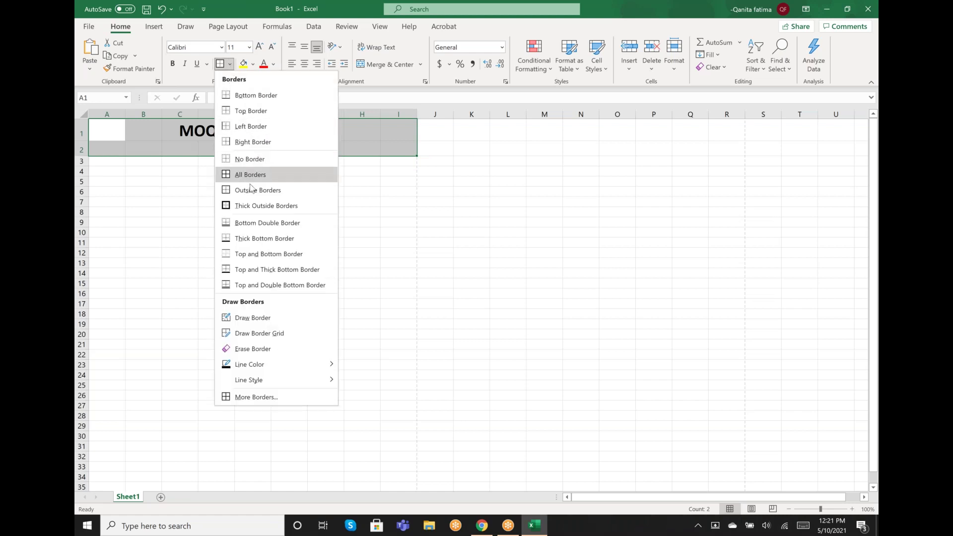
pyautogui.click(256, 206)
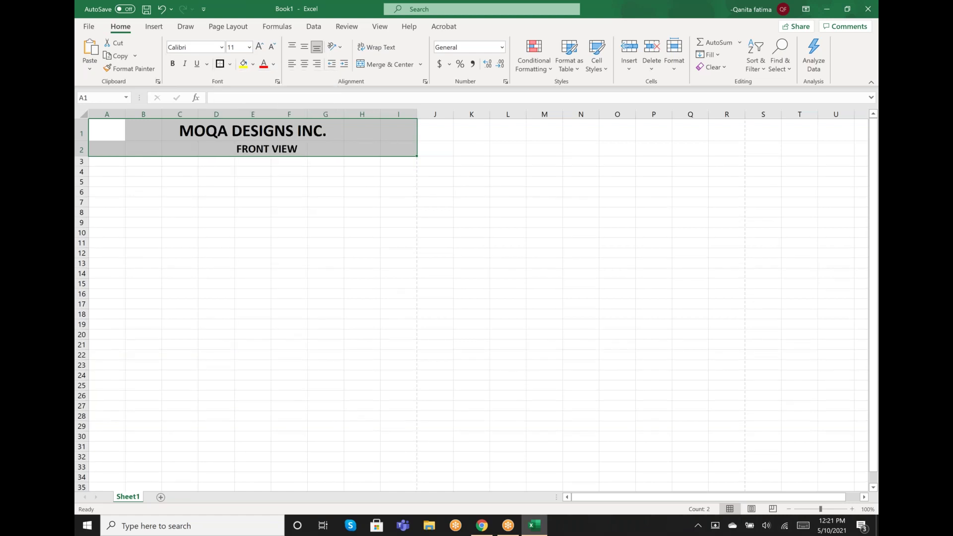
pyautogui.click(279, 191)
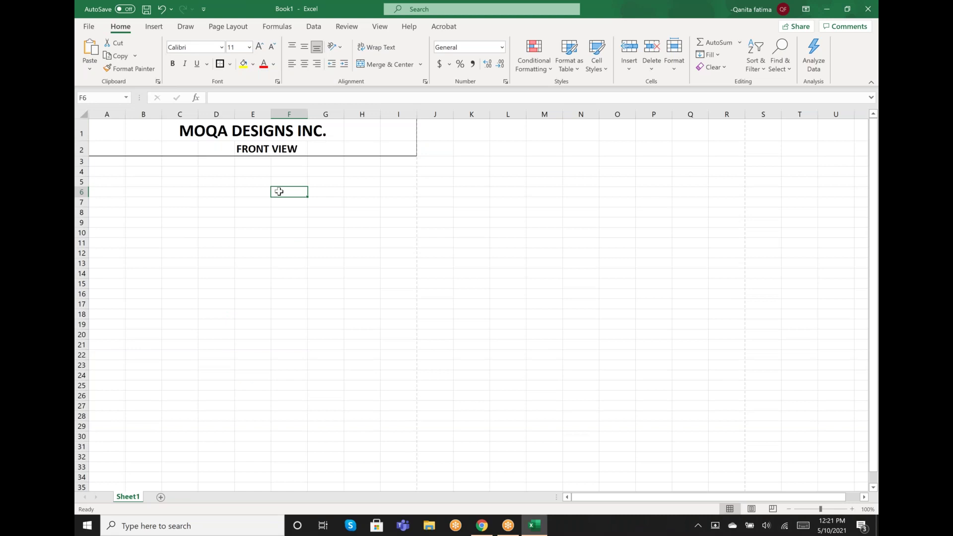
pyautogui.click(94, 163)
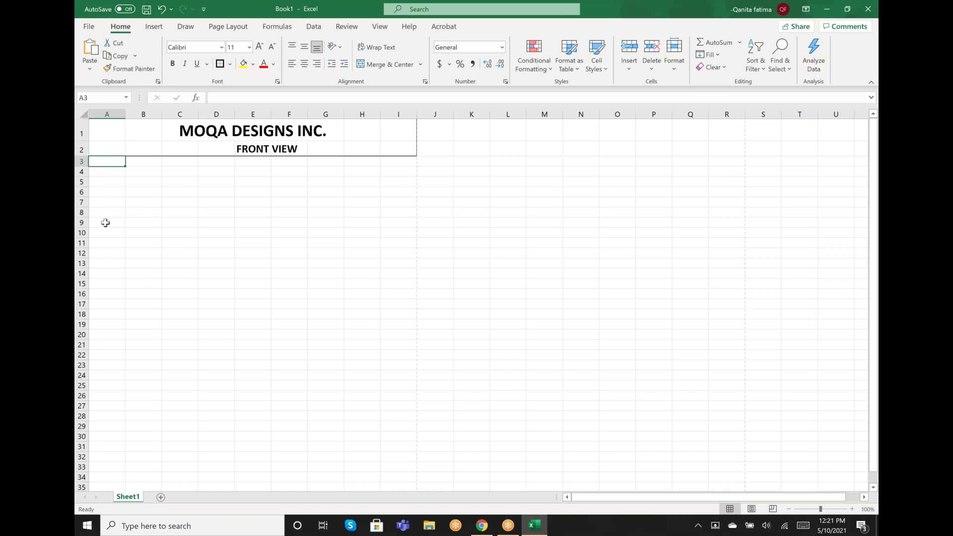
# Apply a thick outside border to A3:I9 and decline the Sticky Keys prompt.
pyautogui.keyDown('shift'); pyautogui.click(404, 223); pyautogui.keyUp('shift')
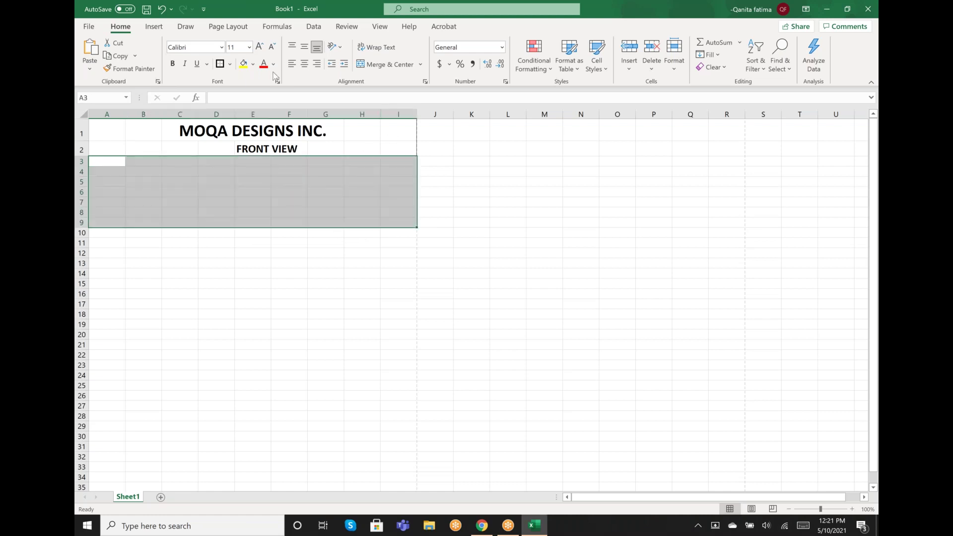
pyautogui.click(220, 64)
pyautogui.click(207, 169)
pyautogui.moveTo(208, 169); pyautogui.dragTo(104, 157)
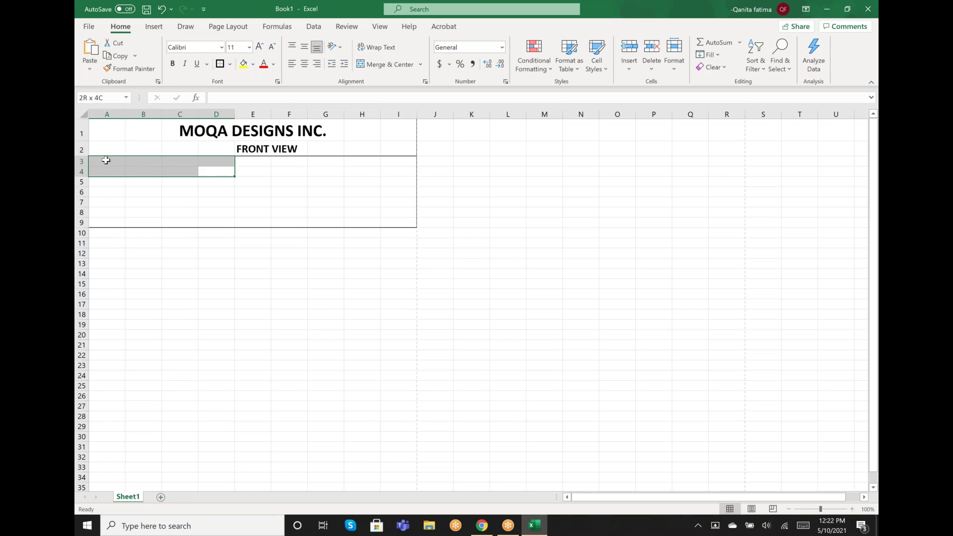
pyautogui.click(104, 159)
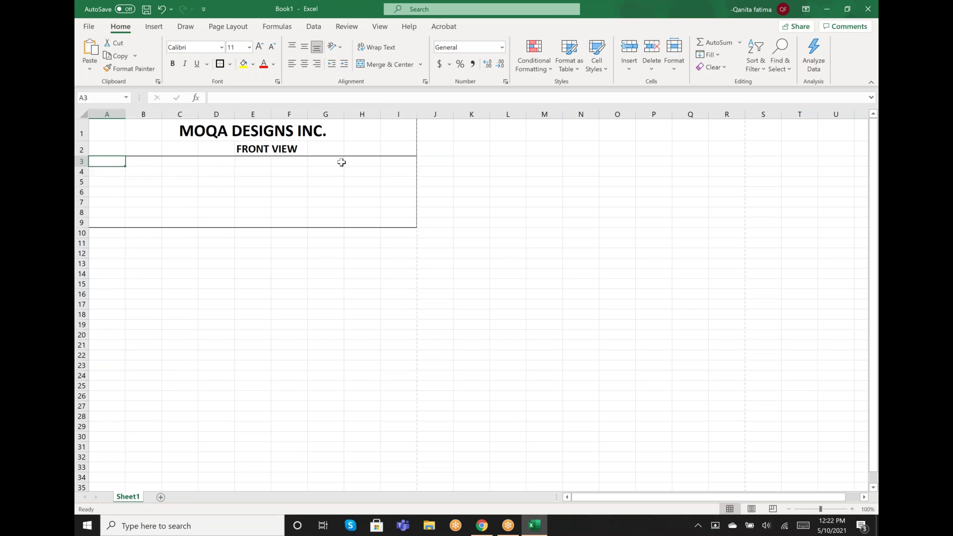
pyautogui.keyDown('shift'); pyautogui.click(408, 163); pyautogui.keyUp('shift')
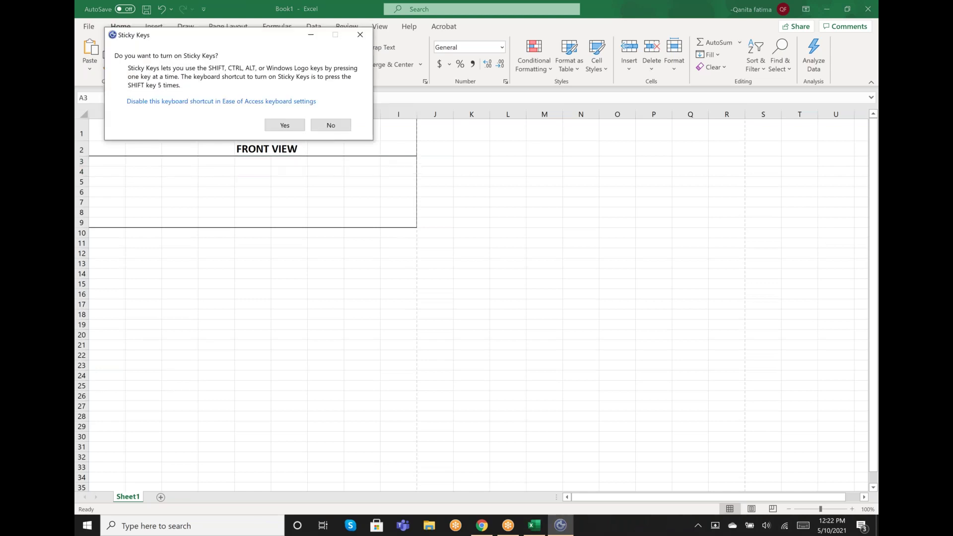
pyautogui.click(320, 123)
pyautogui.click(230, 64)
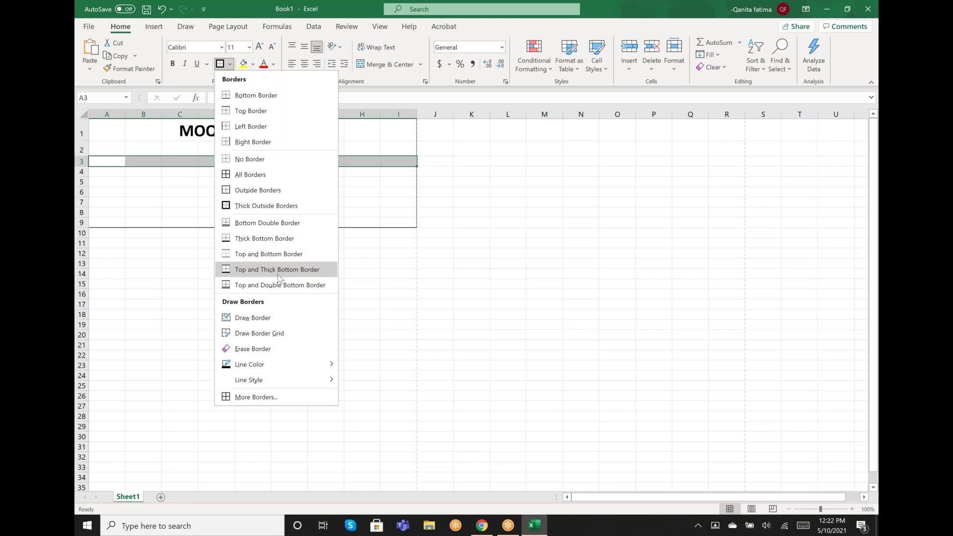
# Add a top and bottom border to the FRONT VIEW row A2:I2.
pyautogui.click(113, 131)
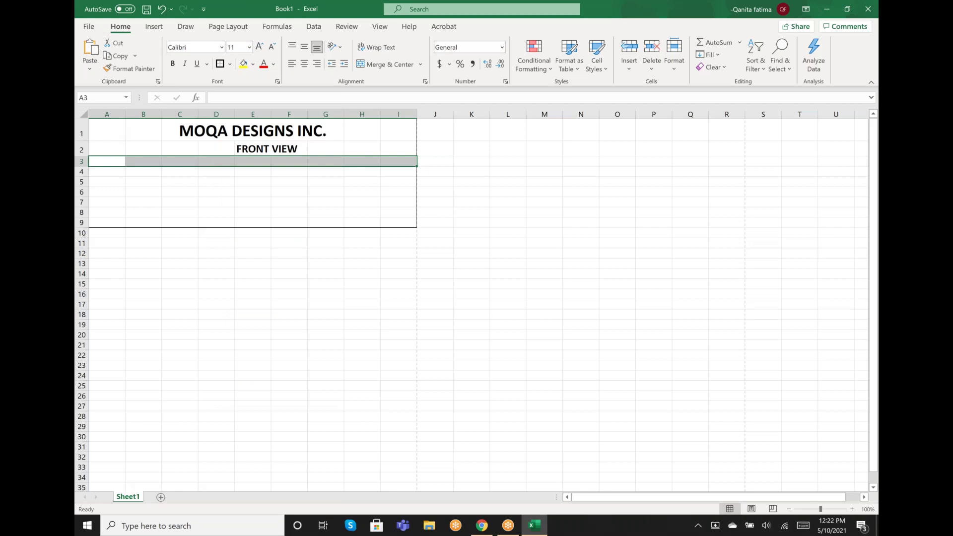
pyautogui.click(103, 144)
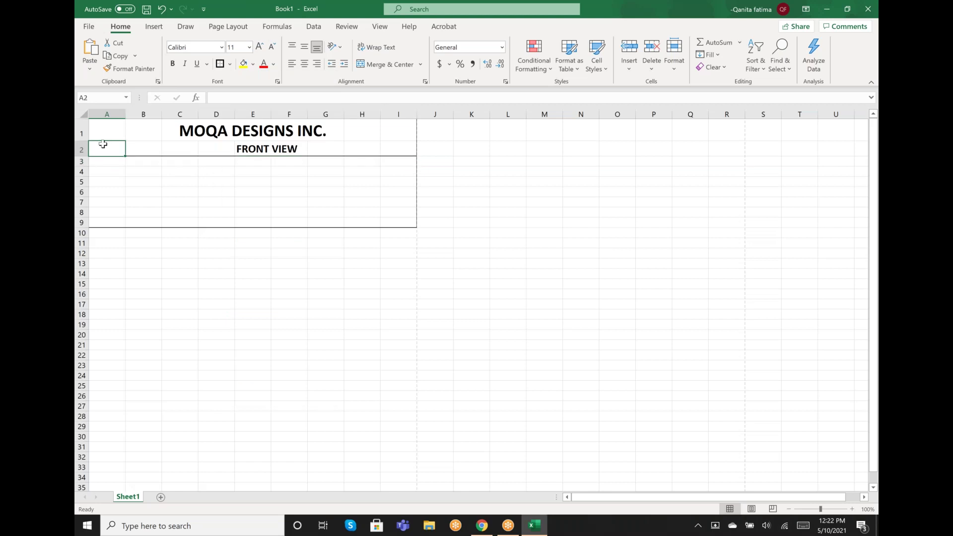
pyautogui.keyDown('shift'); pyautogui.click(415, 152); pyautogui.keyUp('shift')
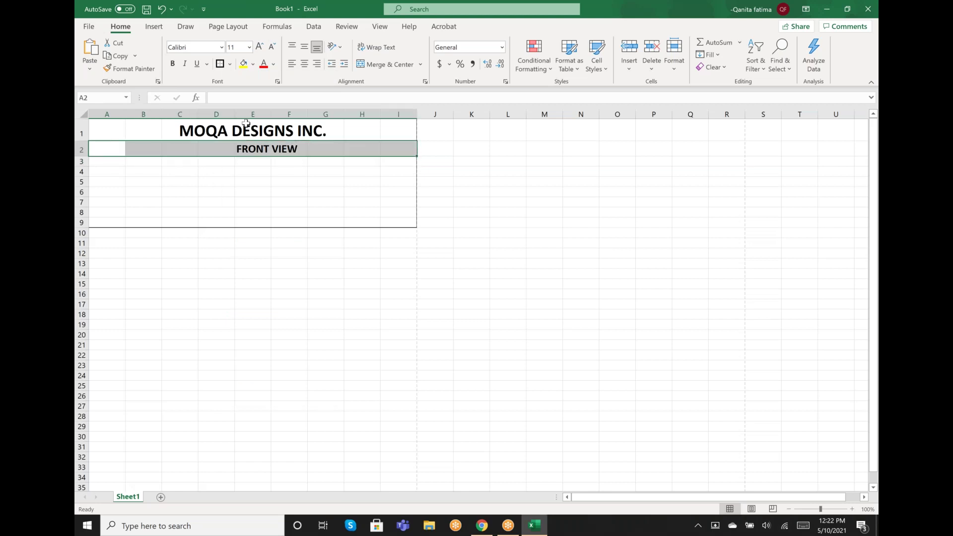
pyautogui.click(231, 64)
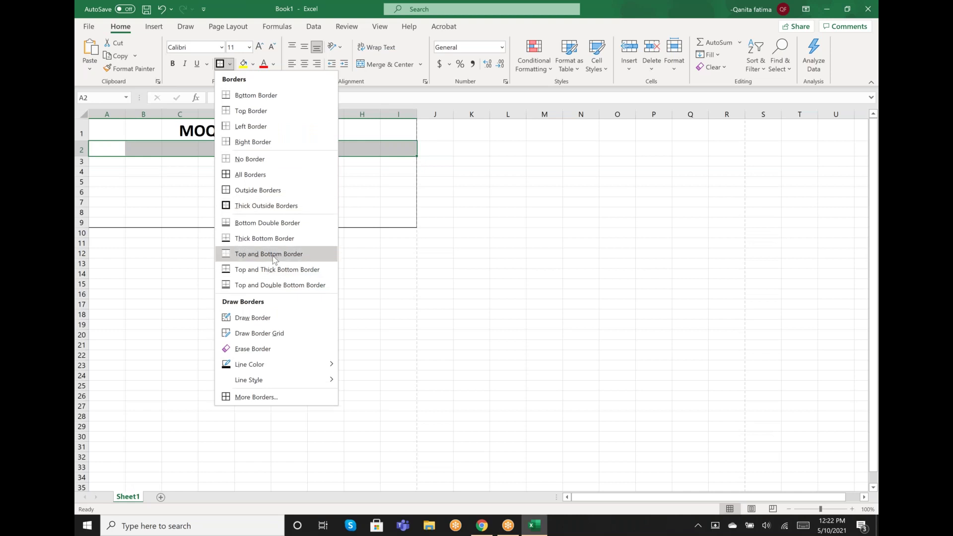
pyautogui.click(267, 223)
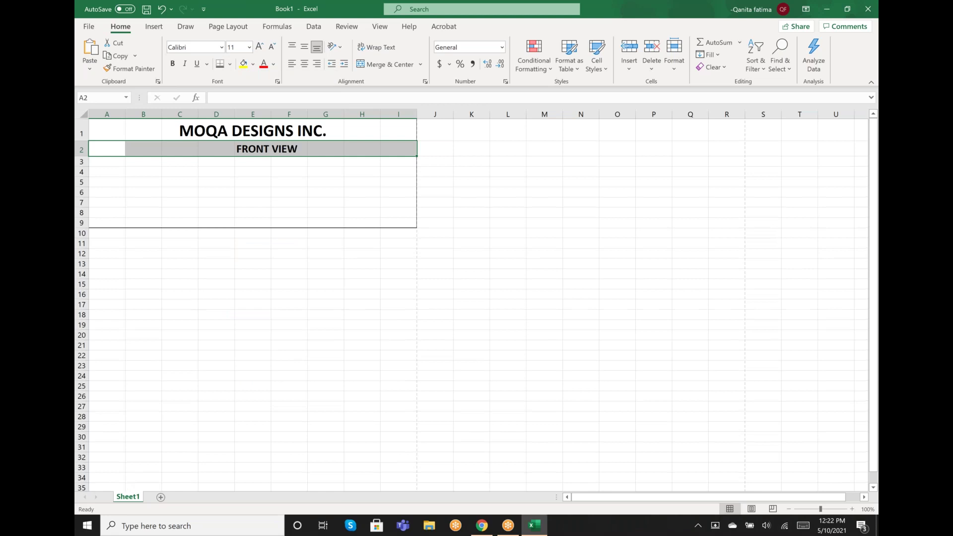
pyautogui.click(212, 218)
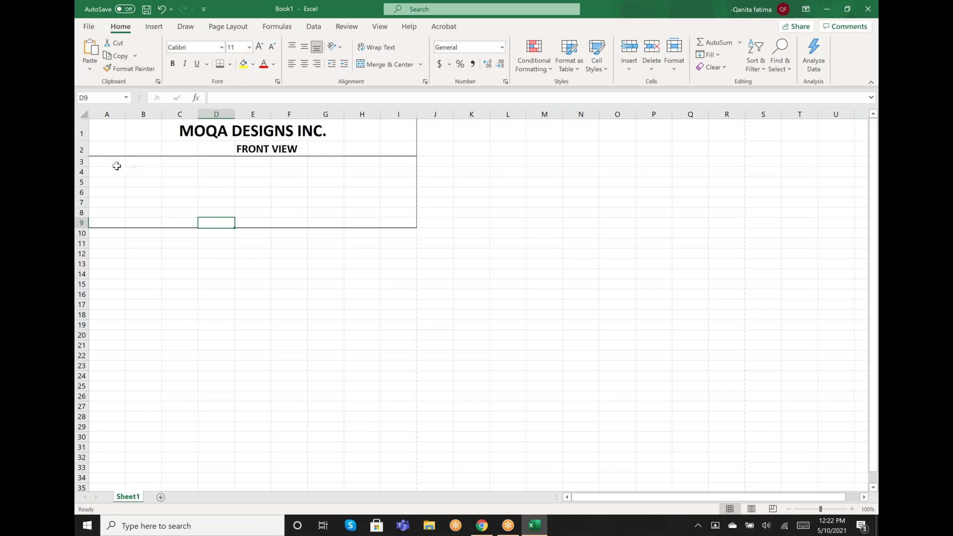
# Left-align A3 and enter the labels PROTO #, Style # and SEASON: in A3:A5.
pyautogui.click(114, 161)
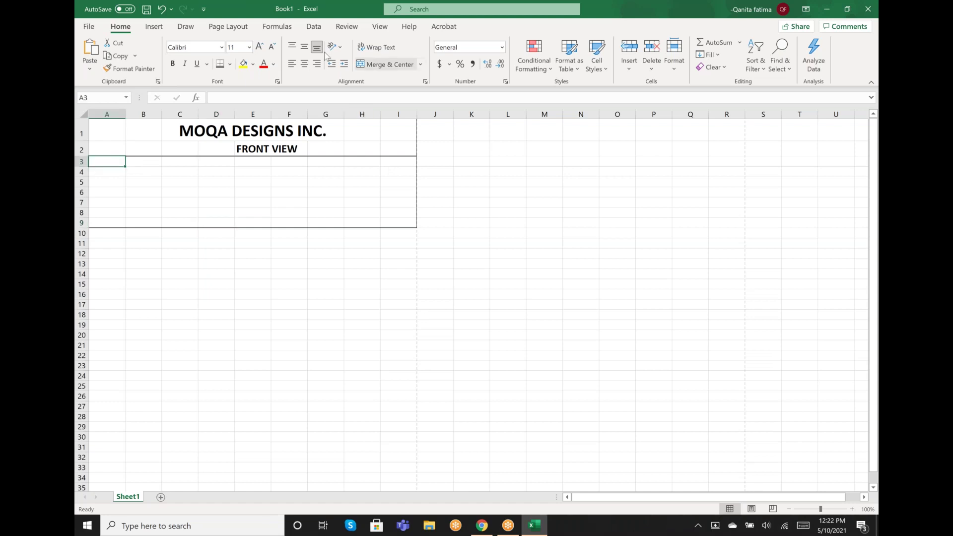
pyautogui.click(293, 65)
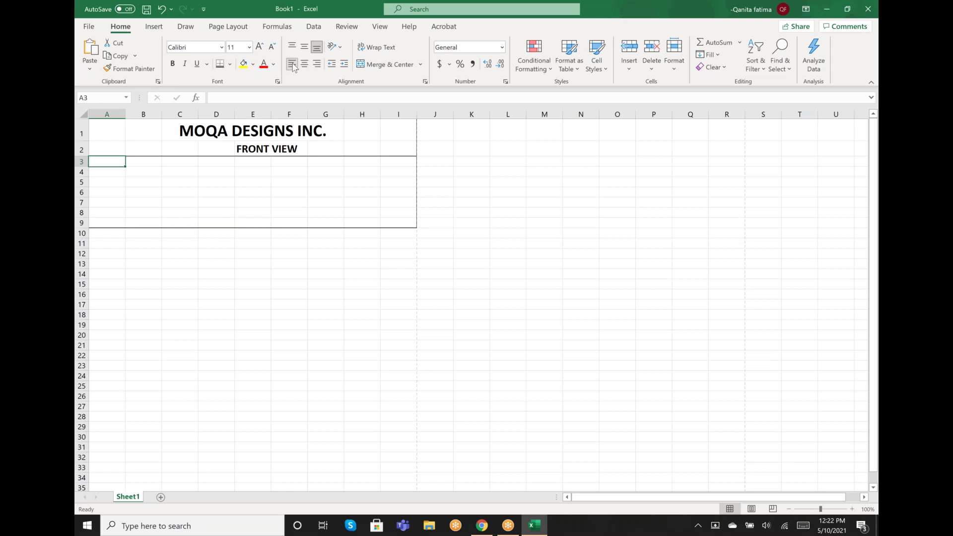
pyautogui.write('pP')
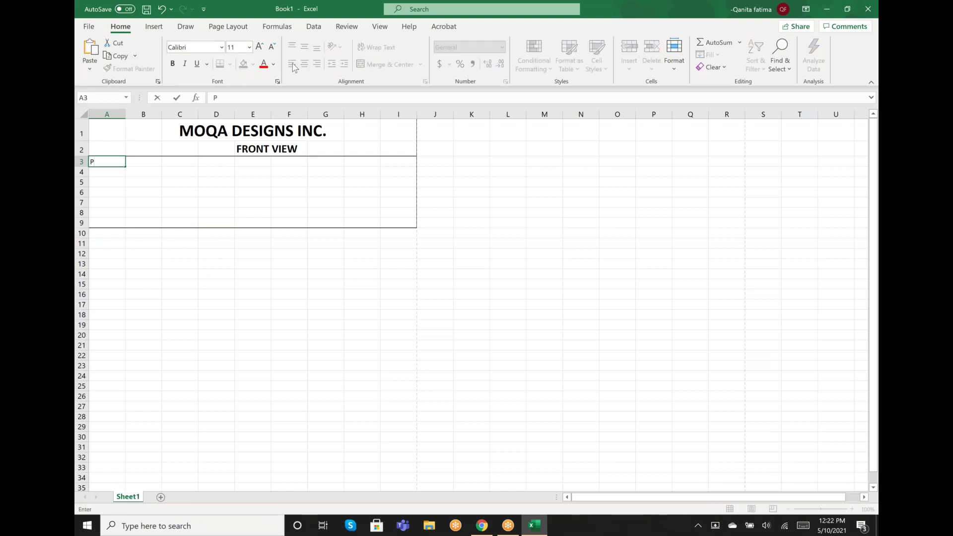
pyautogui.write('ROTO #')
pyautogui.press('Return')
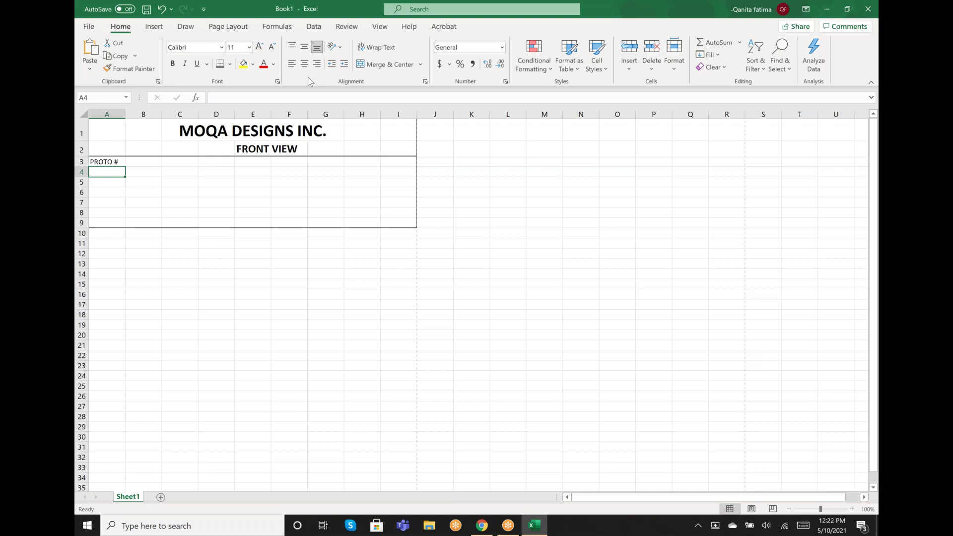
pyautogui.write('Style')
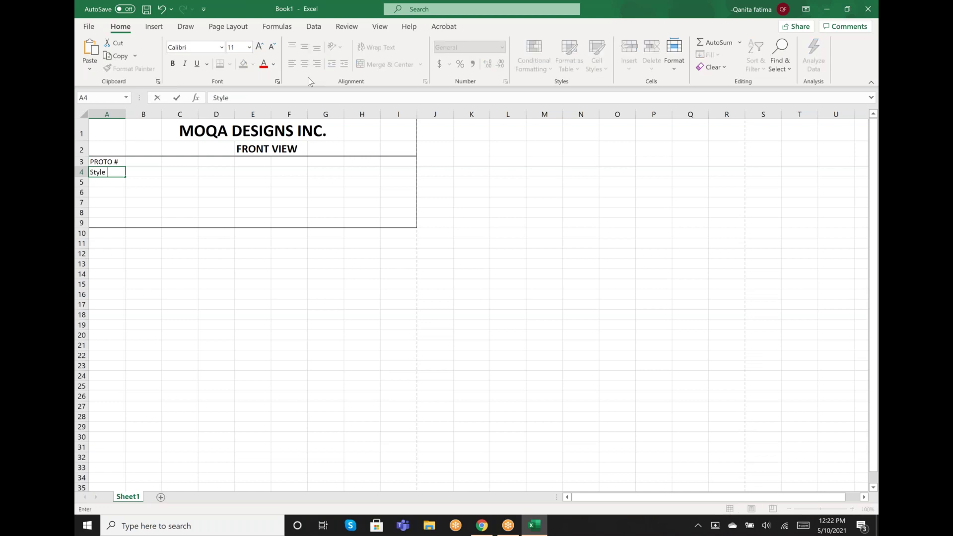
pyautogui.write(' #')
pyautogui.press('Return')
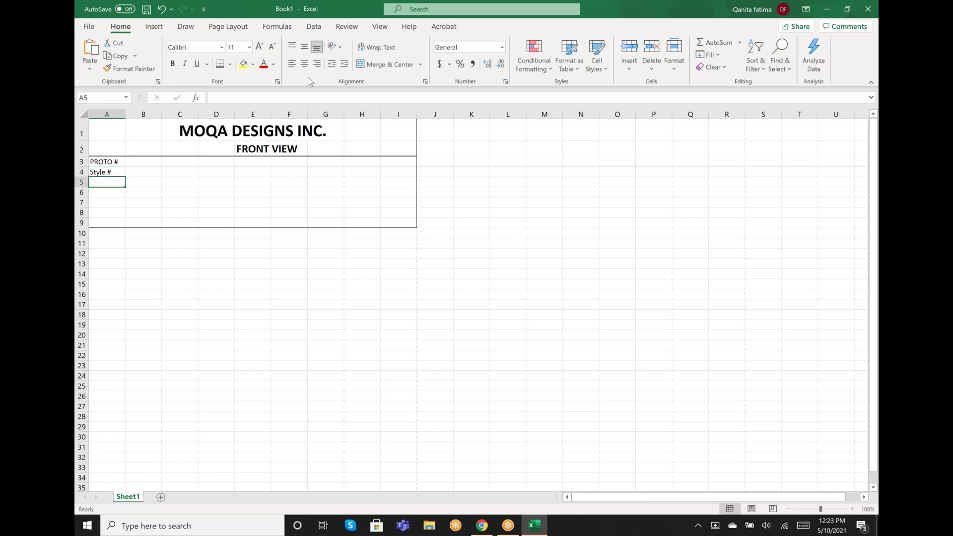
pyautogui.write('s')
pyautogui.press('BackSpace')
pyautogui.write('EASO')
pyautogui.press('BackSpace')
pyautogui.press('BackSpace')
pyautogui.press('BackSpace')
pyautogui.press('BackSpace')
pyautogui.press('BackSpace')
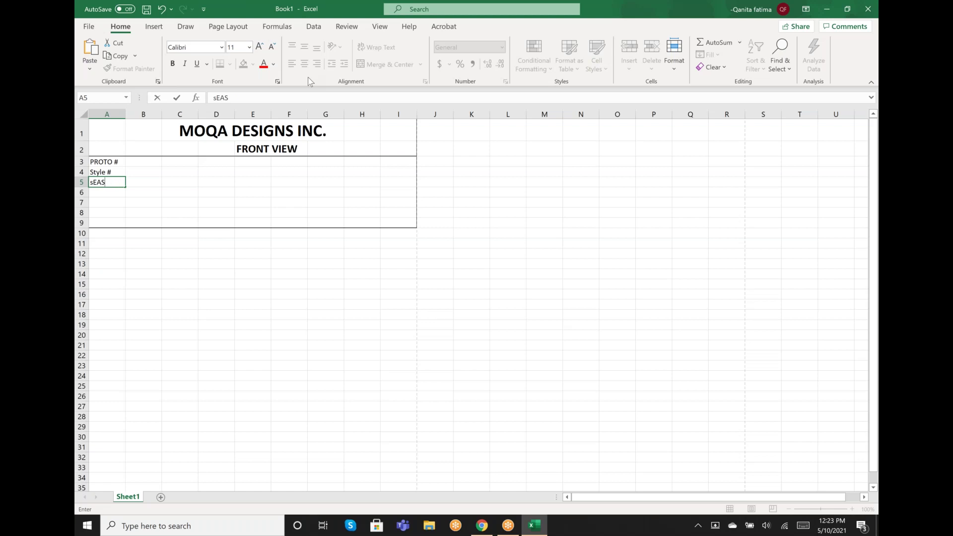
pyautogui.write('SEASON:')
# Right-align the labels in A3:A5.
pyautogui.moveTo(106, 165); pyautogui.dragTo(117, 183)
pyautogui.click(317, 64)
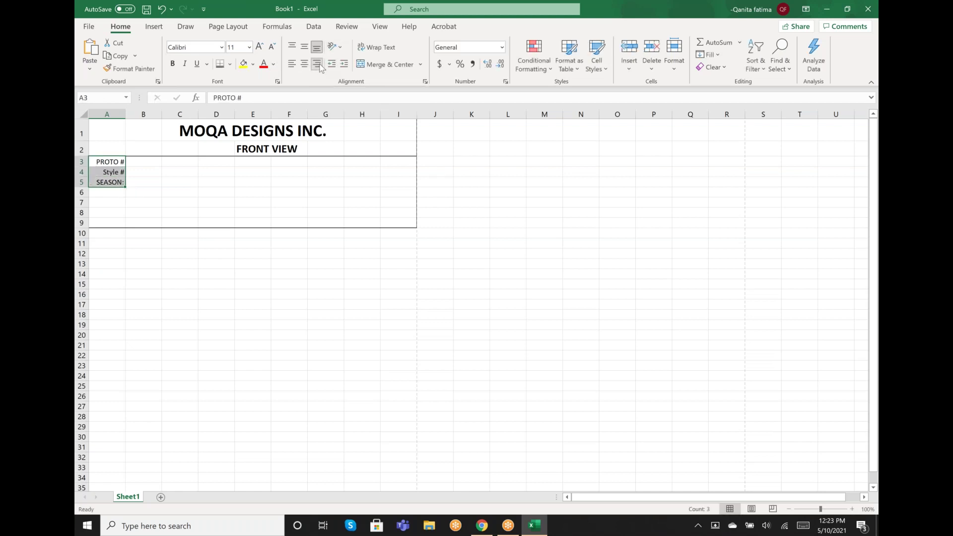
pyautogui.click(108, 194)
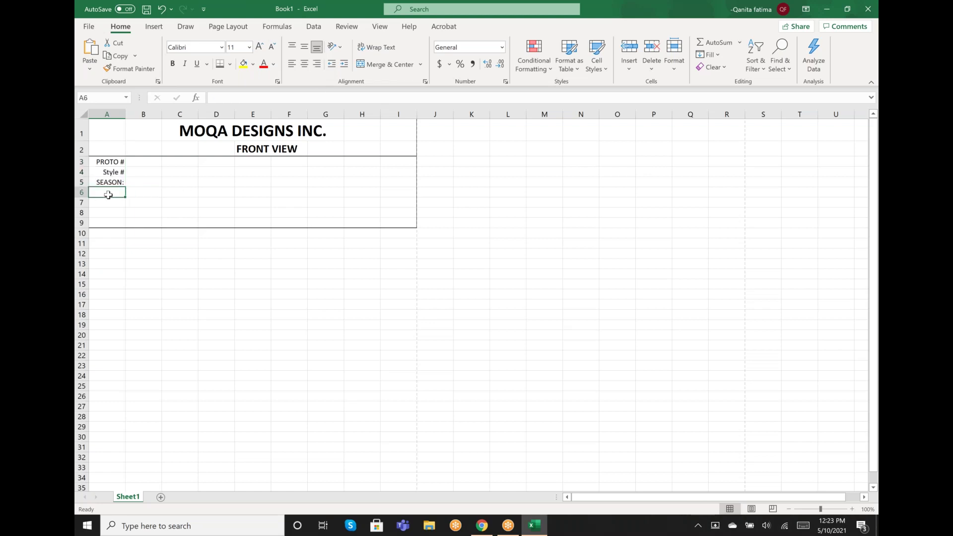
# Change the A4 label from Style # to STYLE # in capitals.
pyautogui.click(110, 172)
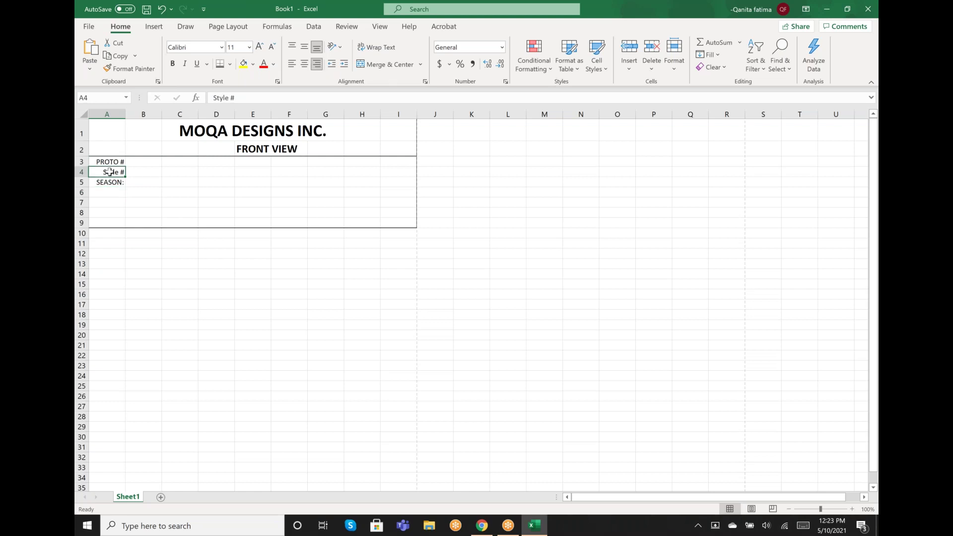
pyautogui.click(228, 98)
pyautogui.press('BackSpace')
pyautogui.press('BackSpace')
pyautogui.press('BackSpace')
pyautogui.press('BackSpace')
pyautogui.write('TYLE')
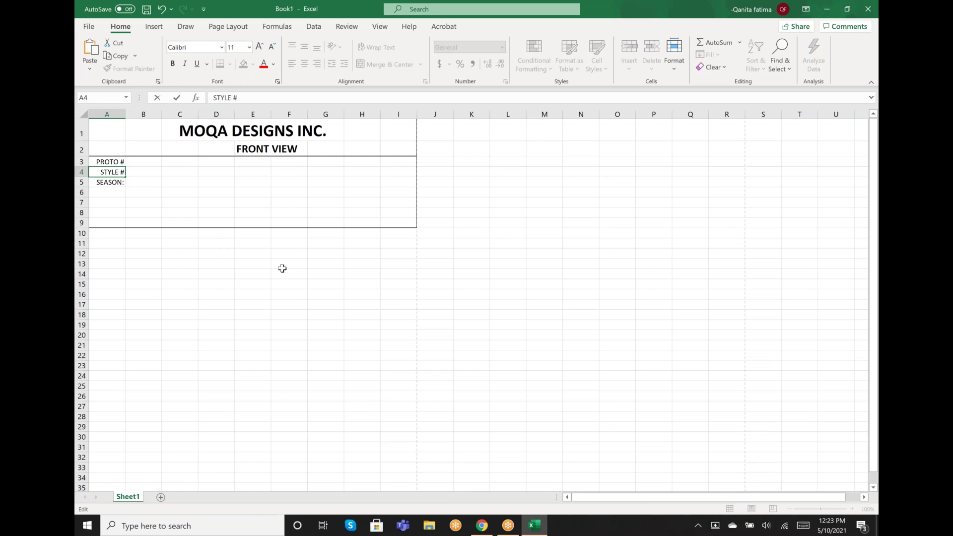
pyautogui.click(109, 193)
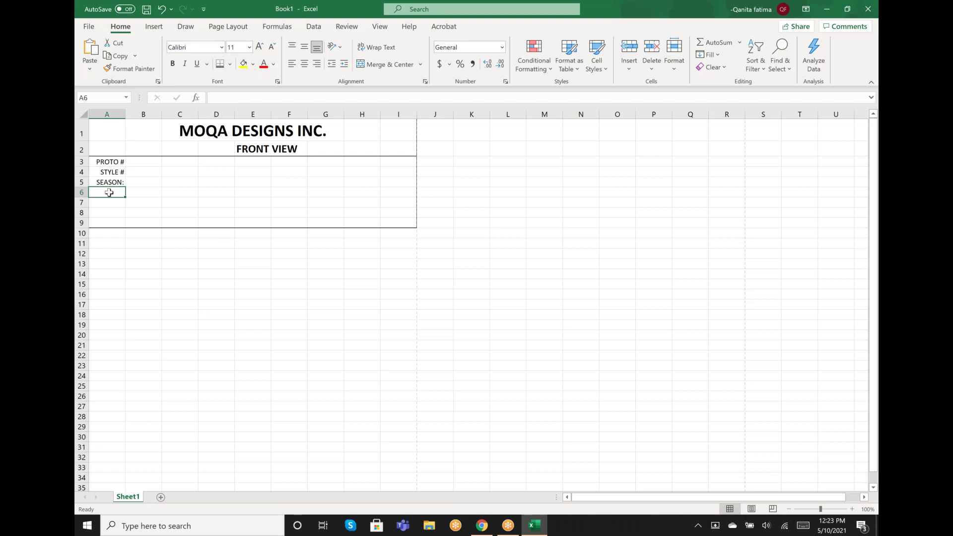
# Right-align the empty cells A6:A9.
pyautogui.keyDown('shift'); pyautogui.click(112, 221); pyautogui.keyUp('shift')
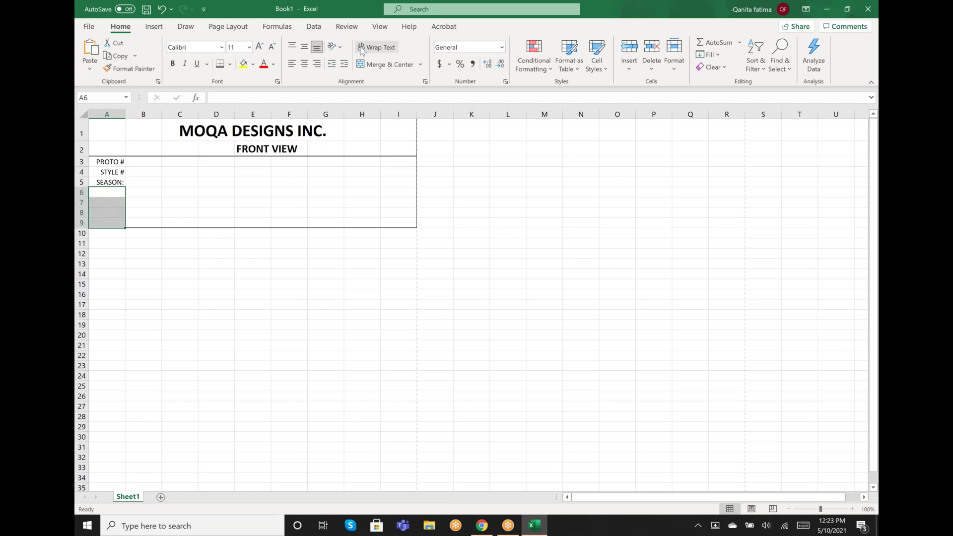
pyautogui.click(314, 64)
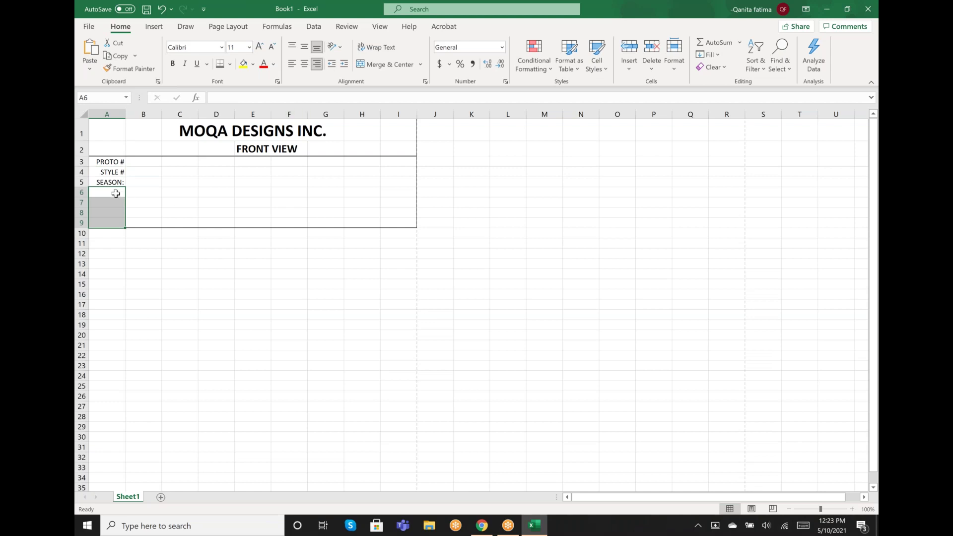
pyautogui.click(115, 193)
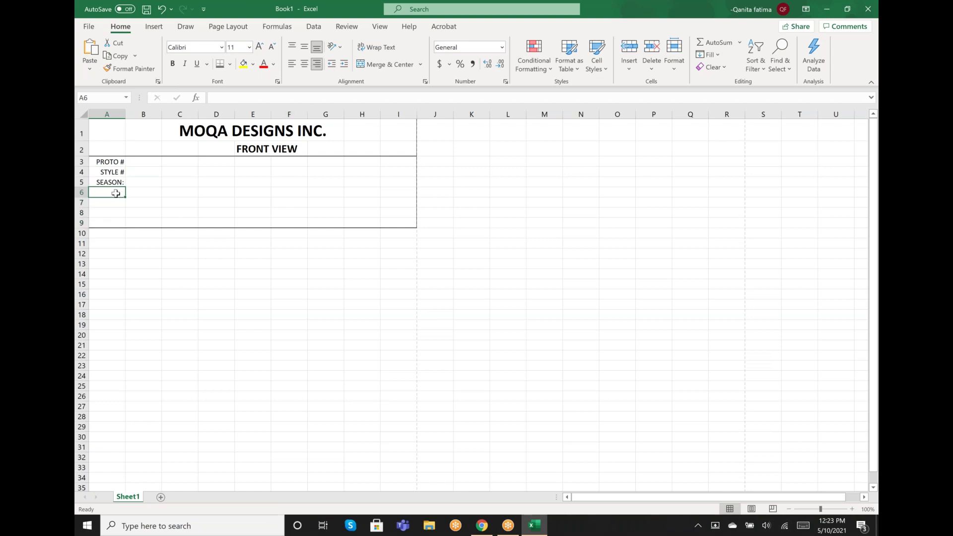
# Enter the labels NAME:, FIT TYPE:, BRAND: and STATUS: into cells A6 through A9.
pyautogui.write('NAME')
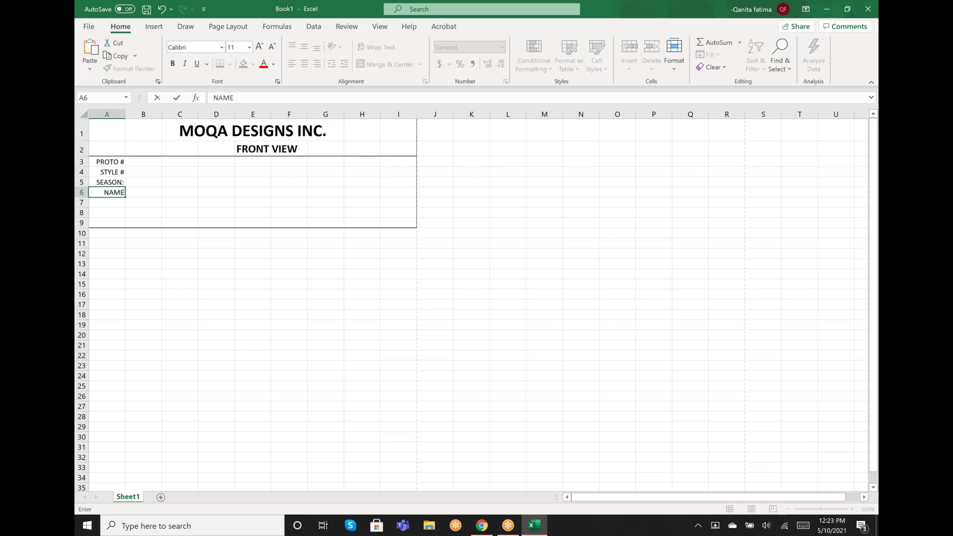
pyautogui.write(':')
pyautogui.press('Return')
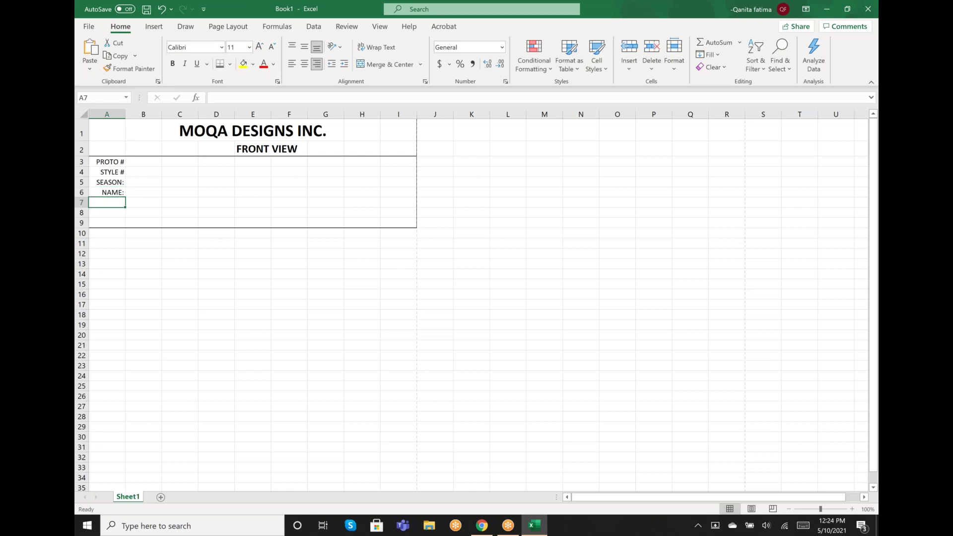
pyautogui.write('FIT TY')
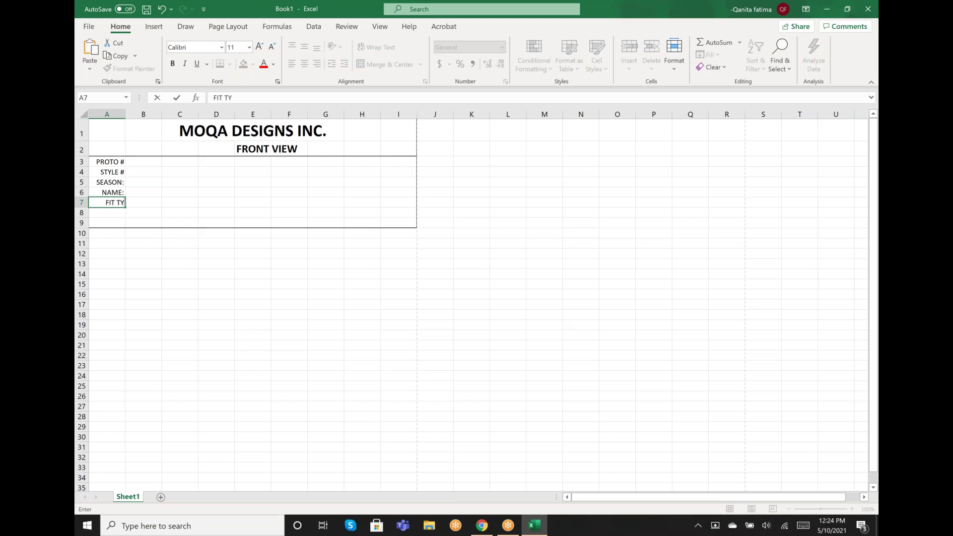
pyautogui.write('PE:')
pyautogui.click(119, 214)
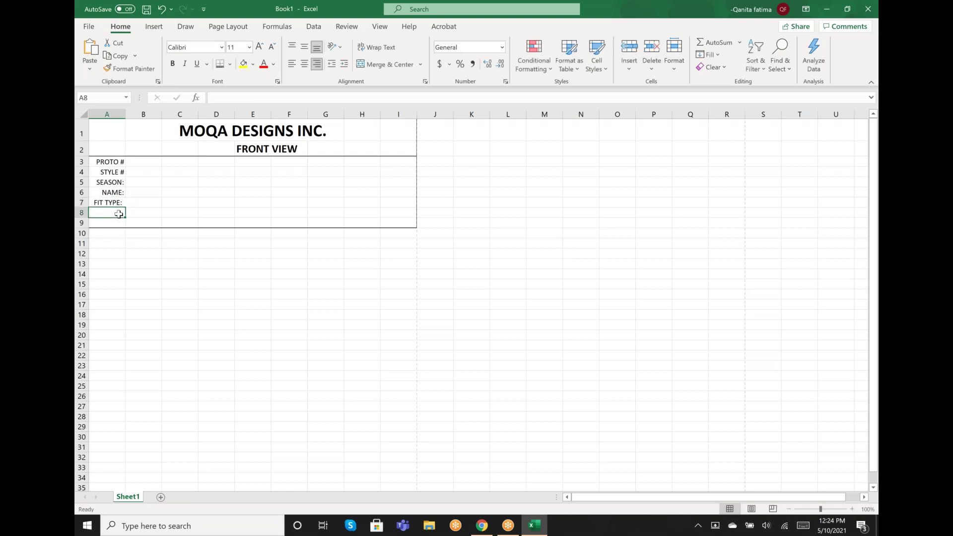
pyautogui.write('BR')
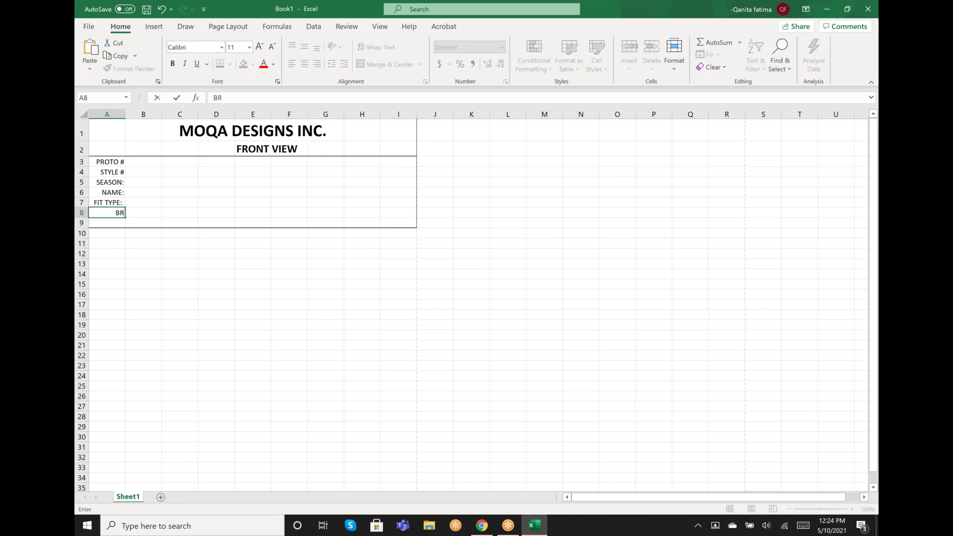
pyautogui.write('AND:')
pyautogui.click(111, 222)
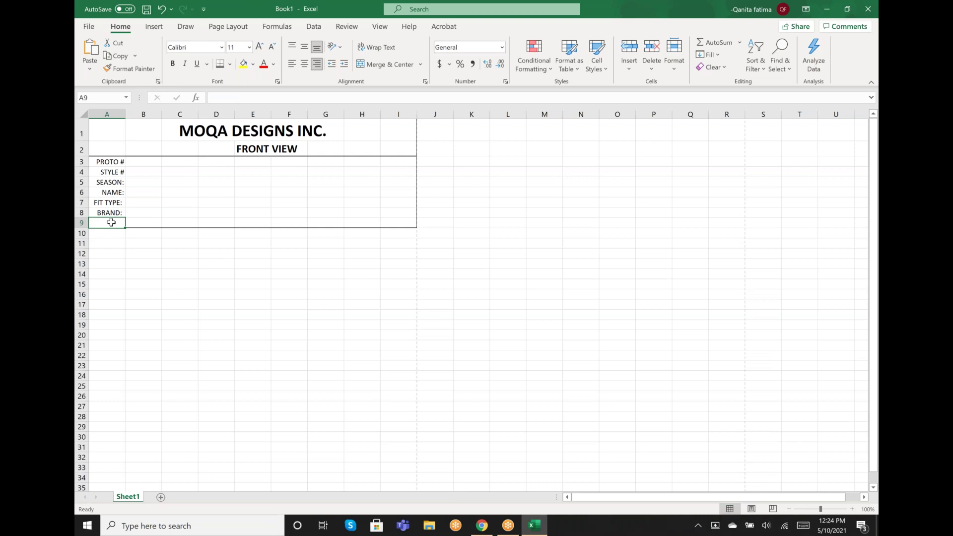
pyautogui.write('STAT')
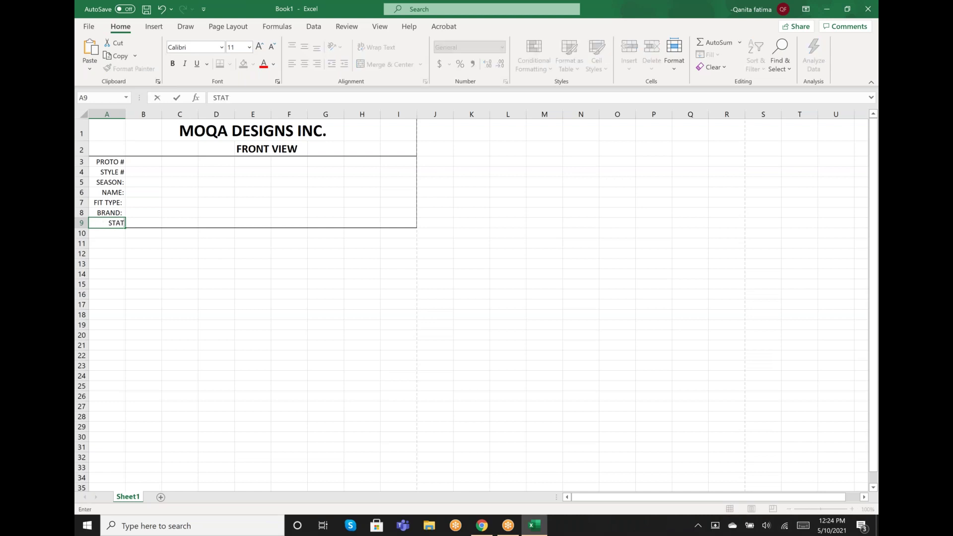
pyautogui.write('US:')
# Select F3:F9 and enter SIZE RANGE: in F3, correcting the RANGR typo.
pyautogui.click(273, 161)
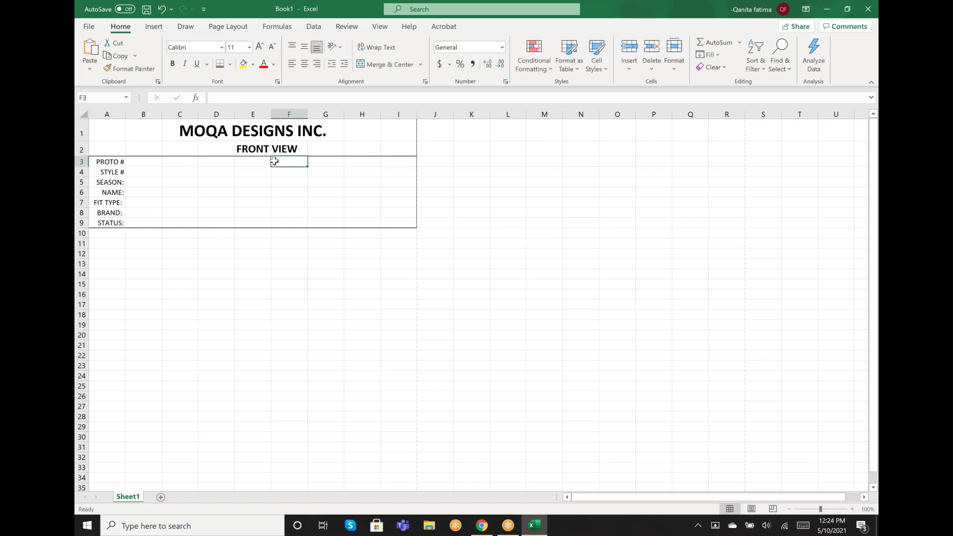
pyautogui.keyDown('shift'); pyautogui.click(293, 221); pyautogui.keyUp('shift')
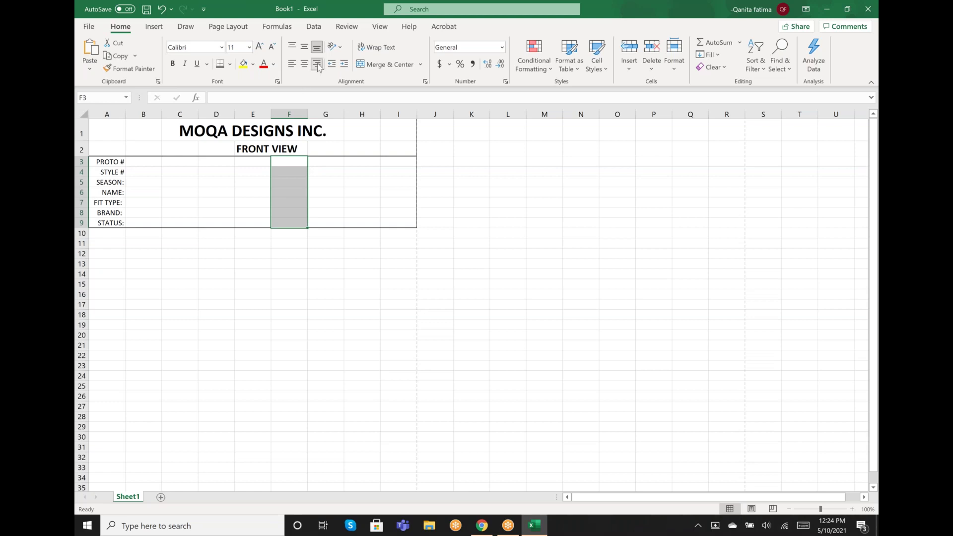
pyautogui.press('Up')
pyautogui.press('Down')
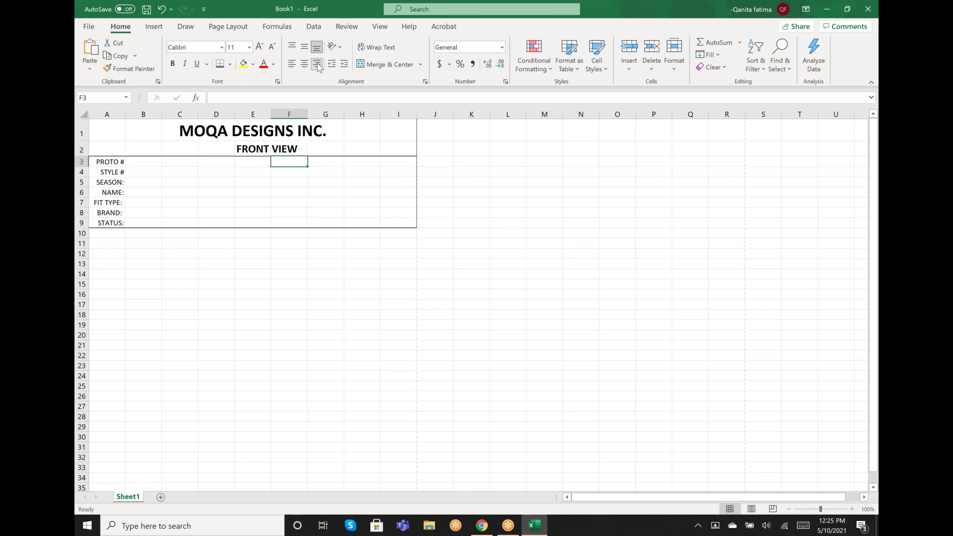
pyautogui.write('SIZE')
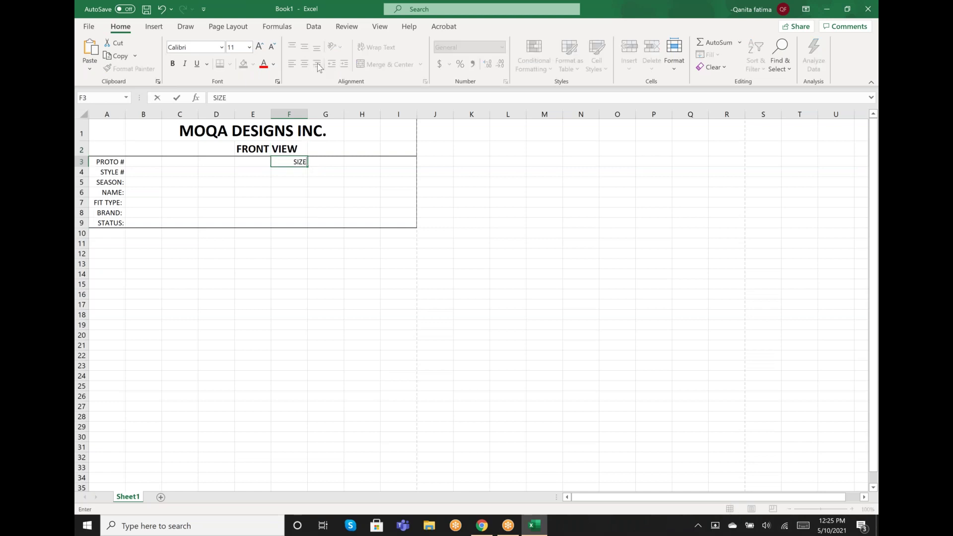
pyautogui.write(' RANGR:')
pyautogui.press('BackSpace')
pyautogui.press('BackSpace')
pyautogui.write('E:')
pyautogui.click(285, 173)
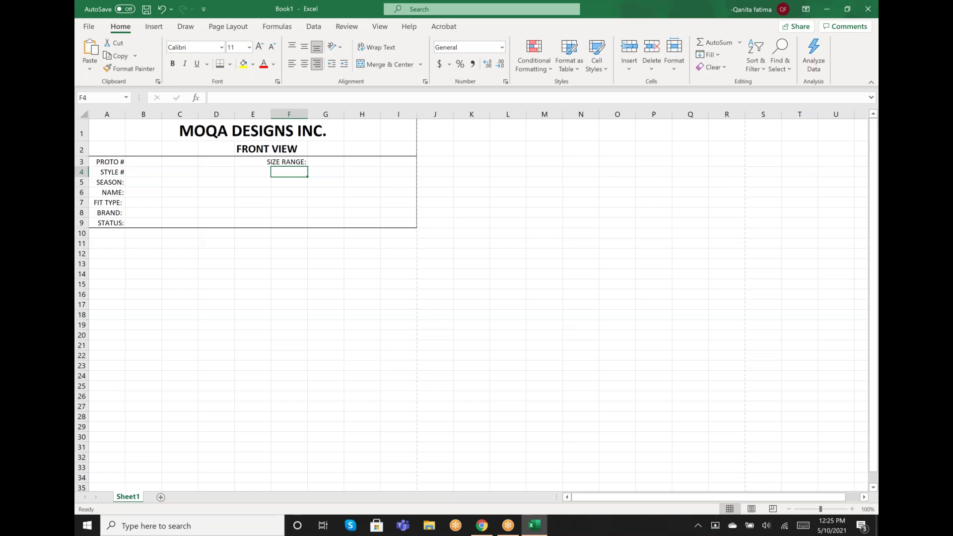
# Enter SAMPLE SIZE:, DESIGNER:, DATE FIRST SENT:, DATE REVISED: and FABRICATION: down column F.
pyautogui.write('SAMPL')
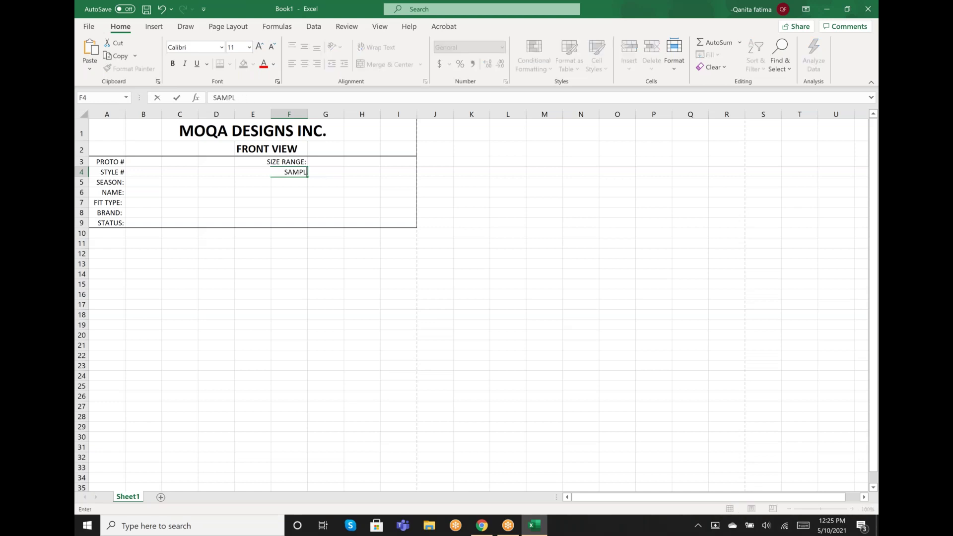
pyautogui.write('E SIZE:')
pyautogui.click(294, 181)
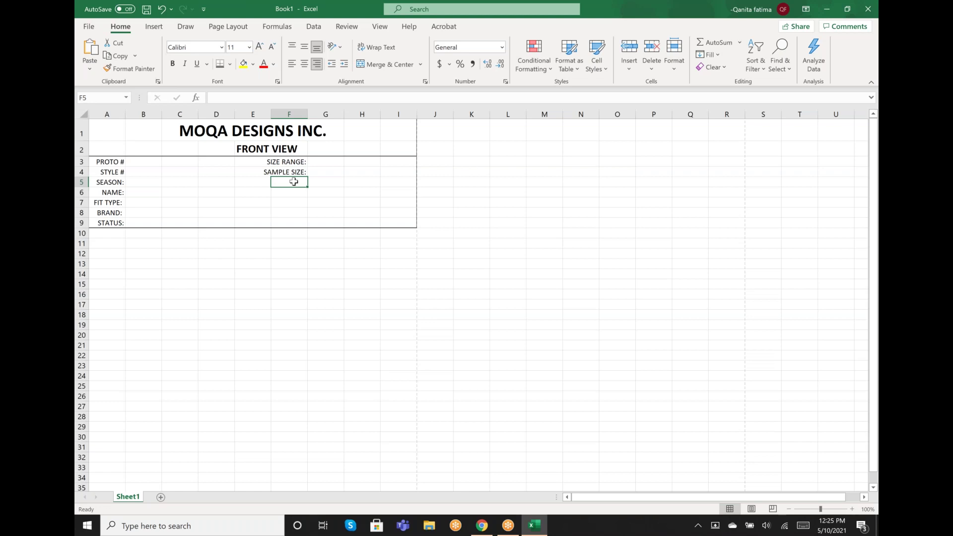
pyautogui.write('DESIG')
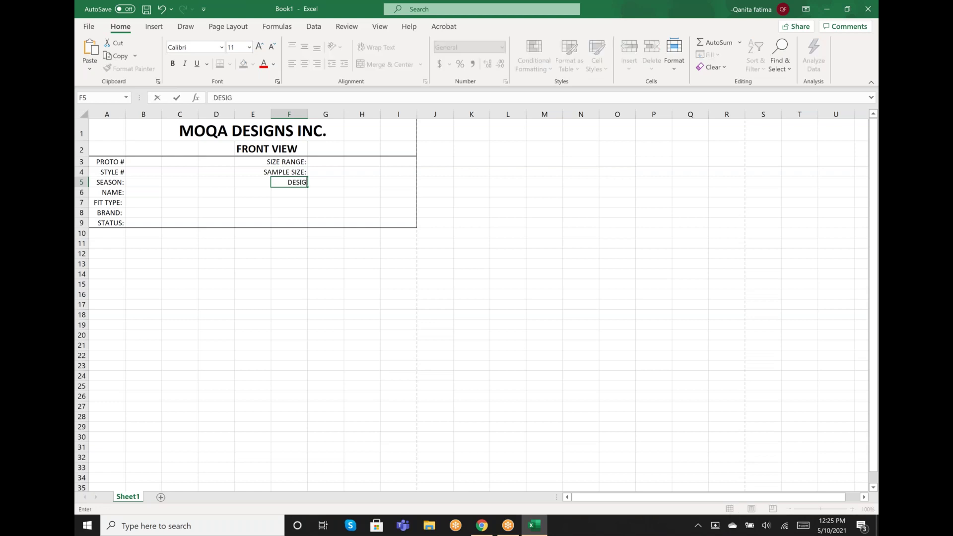
pyautogui.write('NER:')
pyautogui.press('Return')
pyautogui.write('DAT')
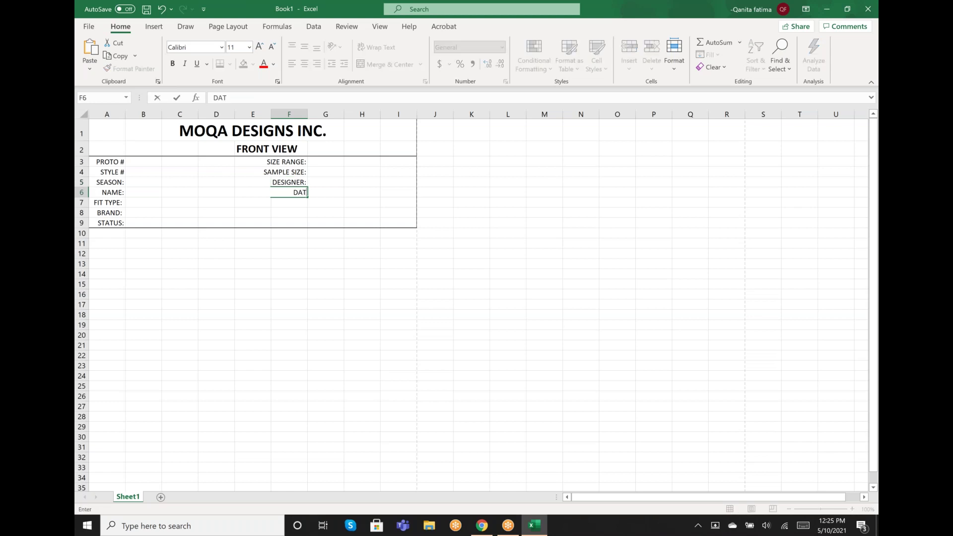
pyautogui.write('E FIRST SENT:')
pyautogui.press('Return')
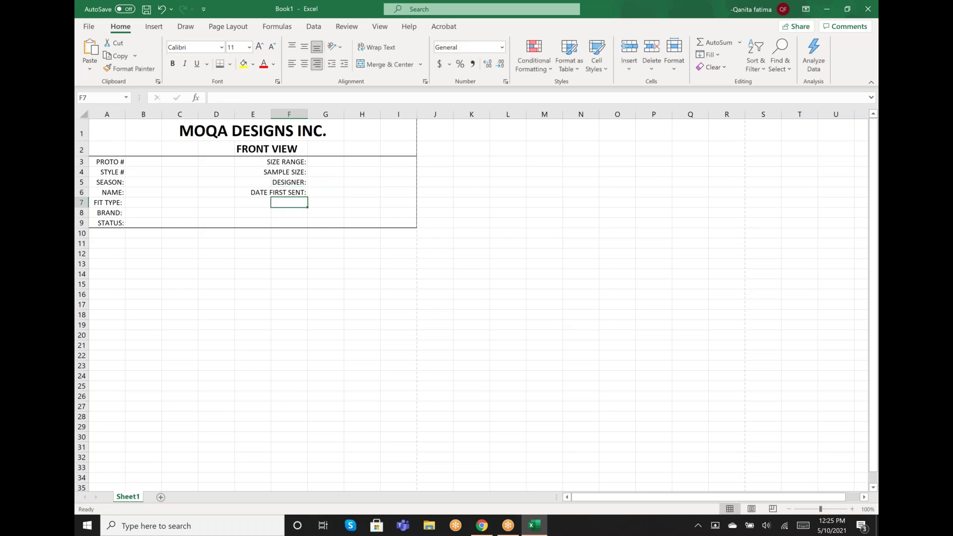
pyautogui.write('D')
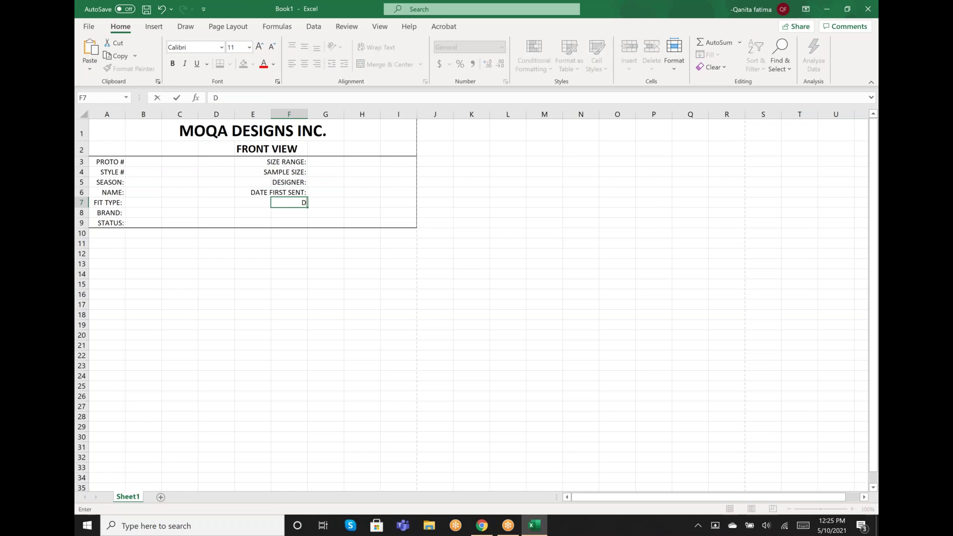
pyautogui.write('ATE REVISED:')
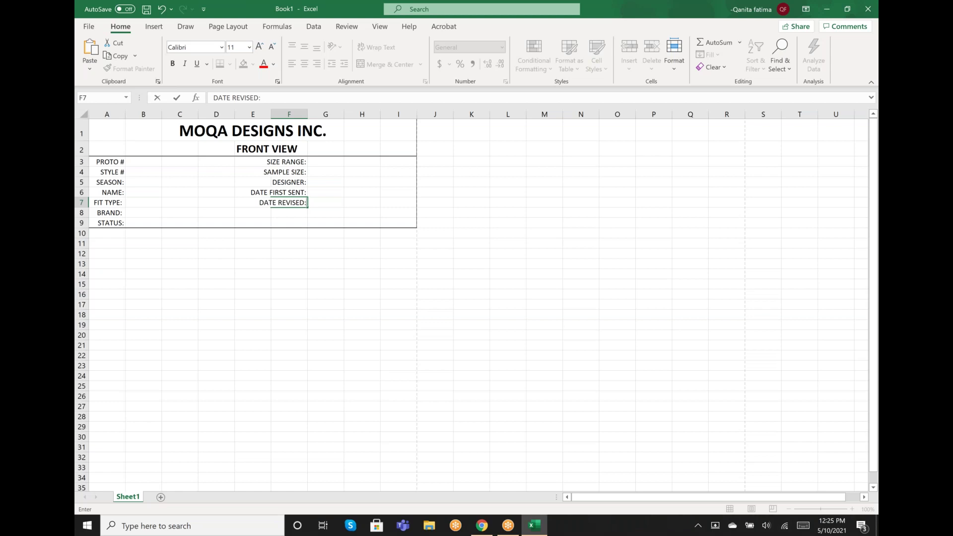
pyautogui.press('Return')
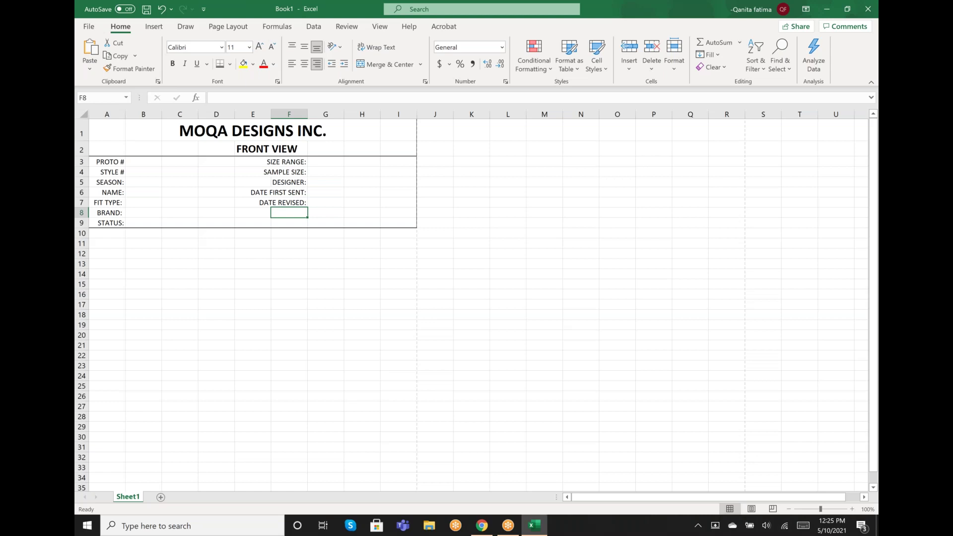
pyautogui.write('FABR')
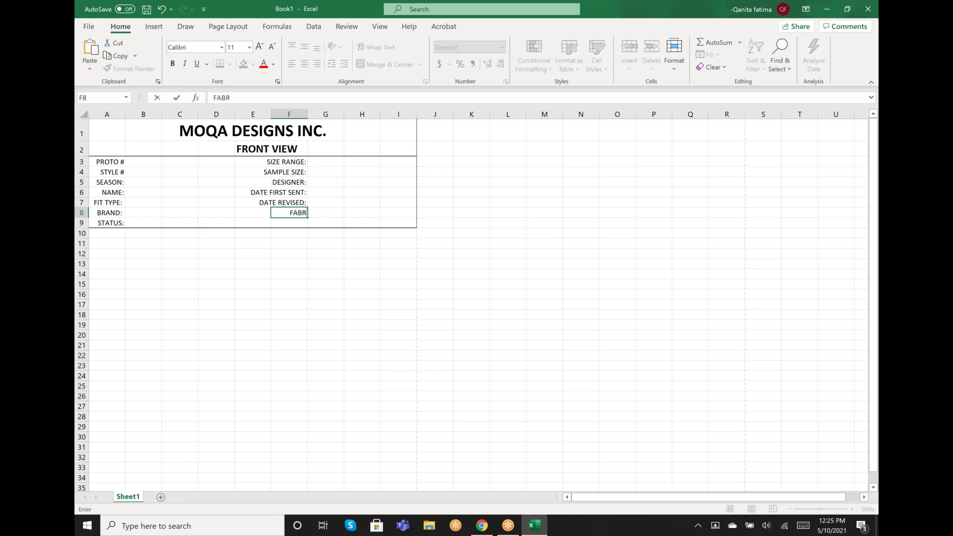
pyautogui.write('ICATION:')
# Make the label ranges A3:A9 and F3:F9 bold.
pyautogui.click(114, 162)
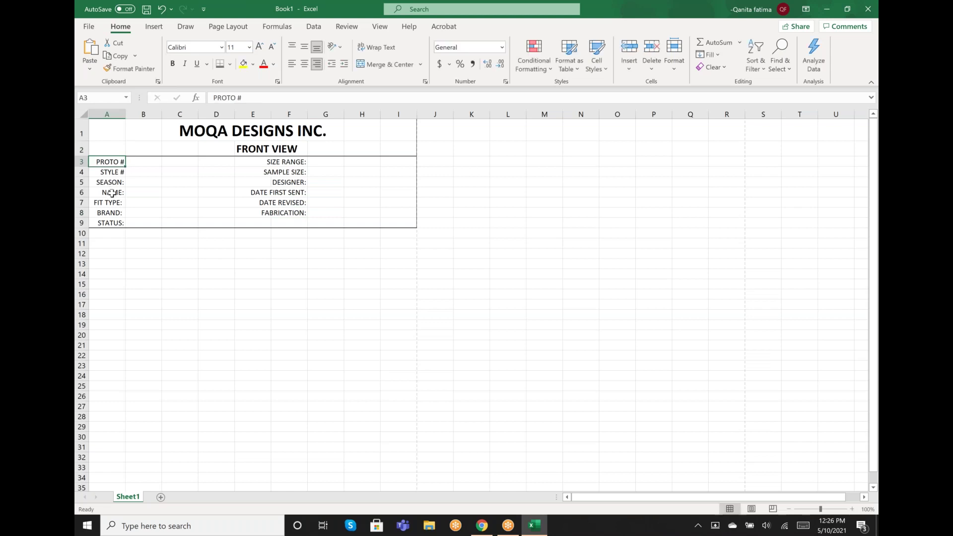
pyautogui.keyDown('shift'); pyautogui.click(108, 223); pyautogui.keyUp('shift')
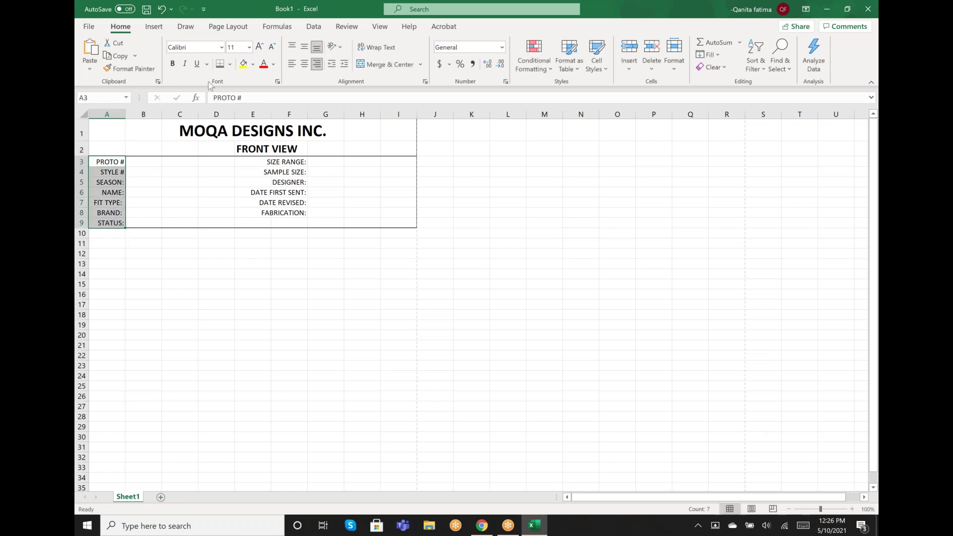
pyautogui.click(172, 64)
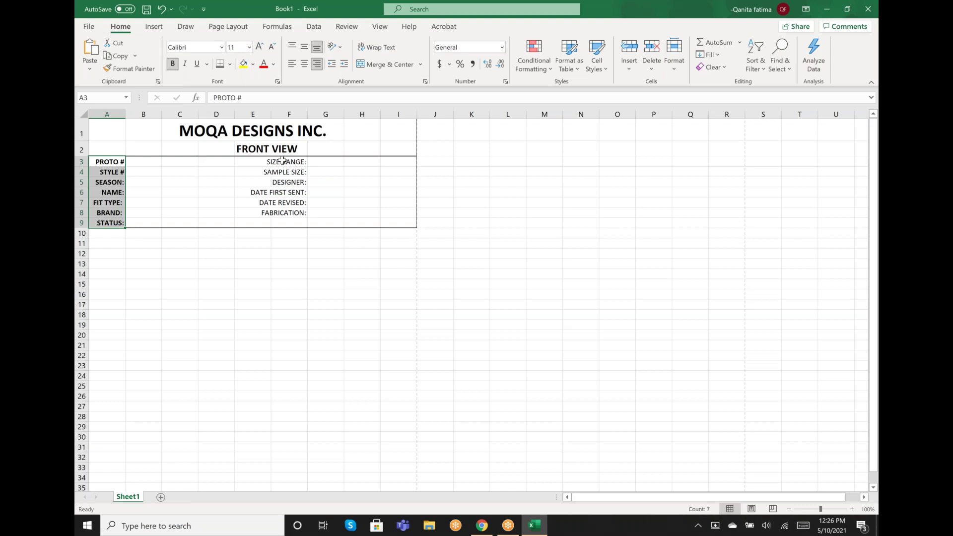
pyautogui.click(282, 160)
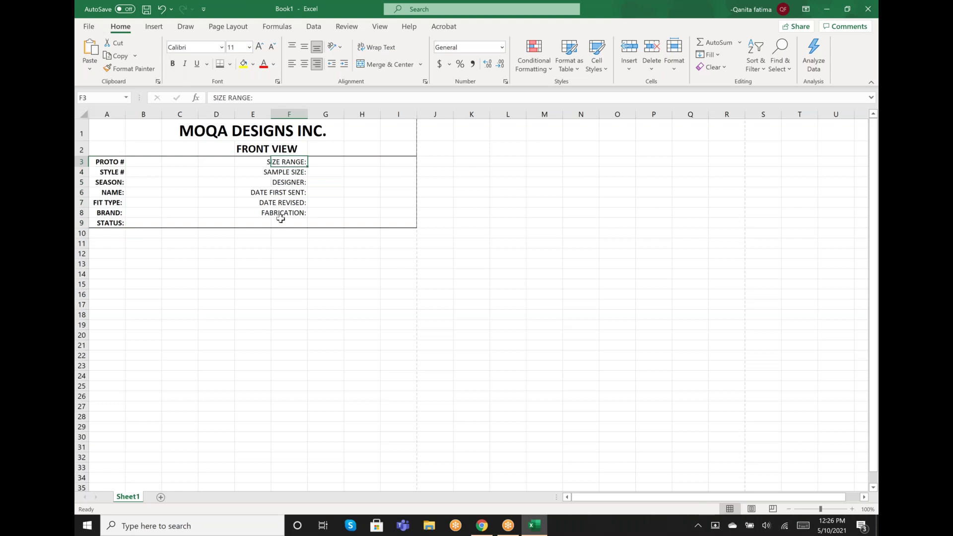
pyautogui.keyDown('shift'); pyautogui.click(280, 218); pyautogui.keyUp('shift')
pyautogui.click(174, 64)
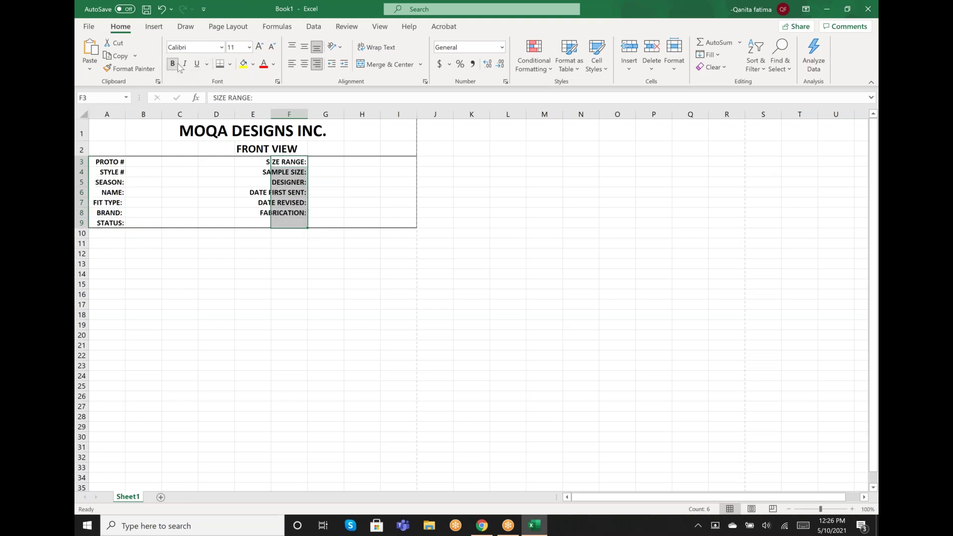
pyautogui.click(155, 162)
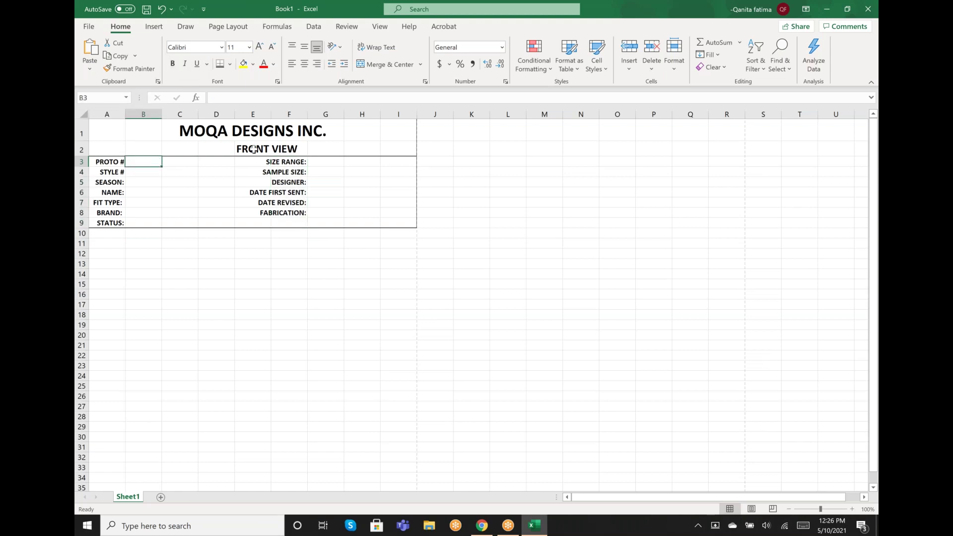
# Left-align B3 and enter XYZ123, TECH and SPRING/SUMMER 21 into B3:B5.
pyautogui.click(292, 65)
pyautogui.write('X')
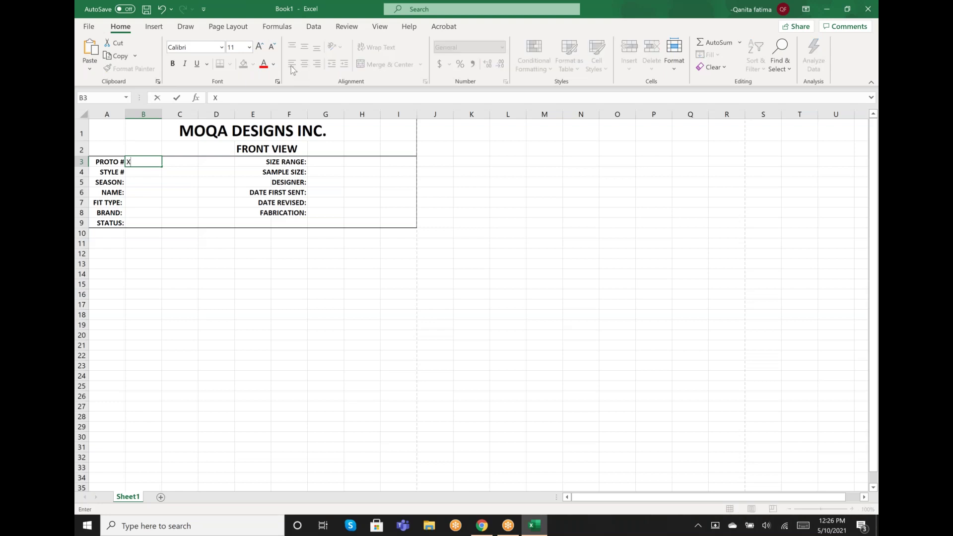
pyautogui.write('YZ123')
pyautogui.click(151, 172)
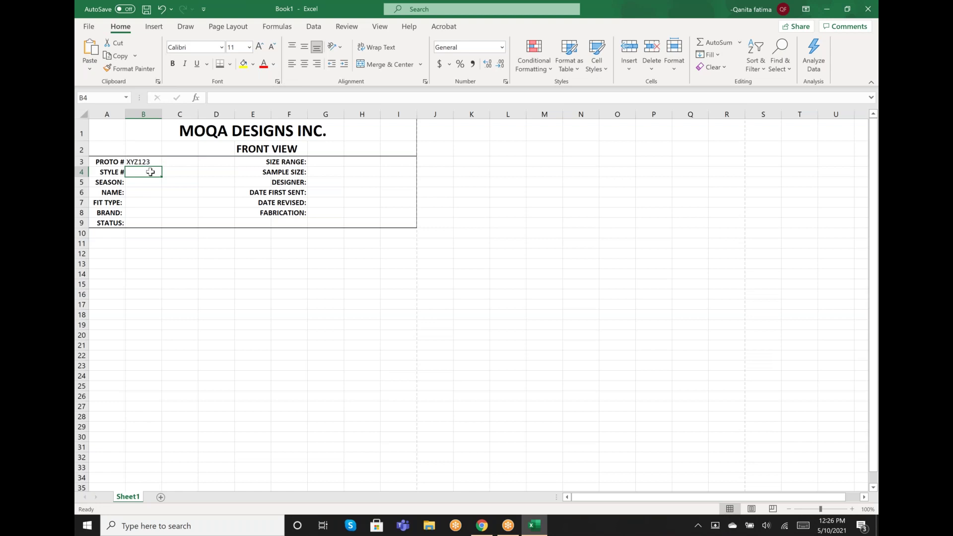
pyautogui.write('TECH')
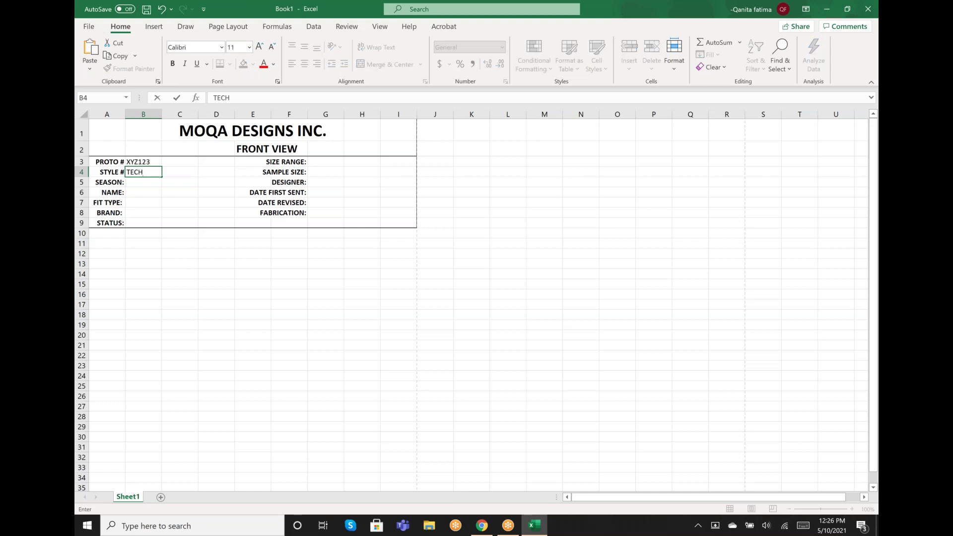
pyautogui.press('Return')
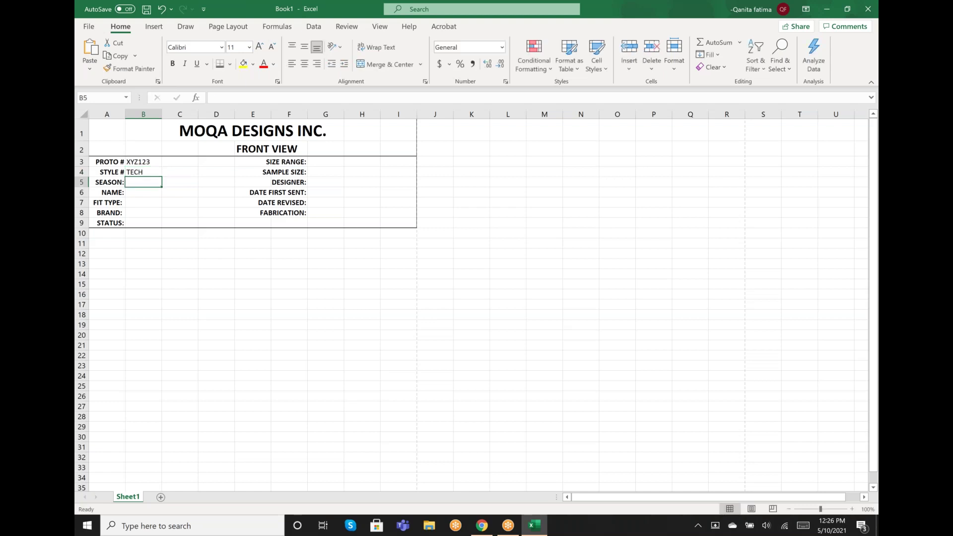
pyautogui.write('SPRIN')
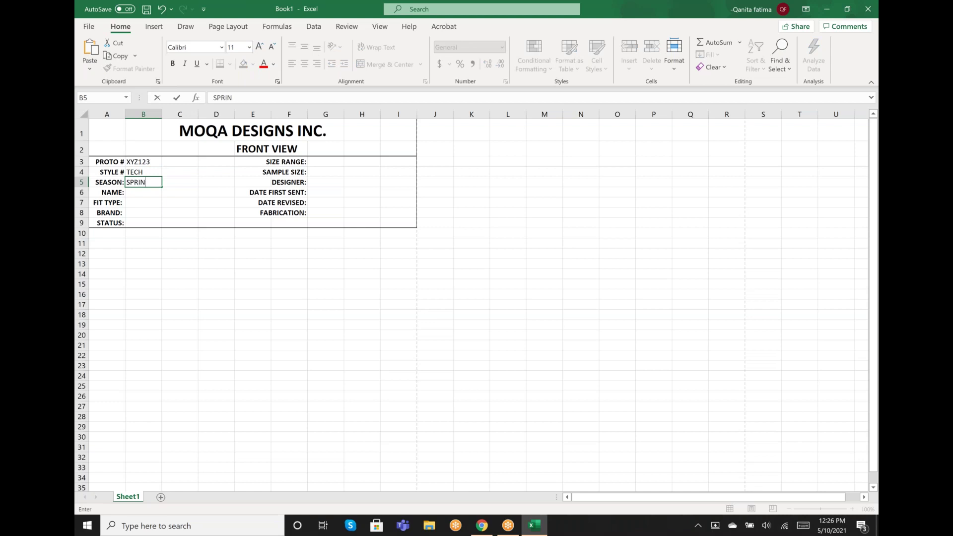
pyautogui.write('G SUMMER')
pyautogui.hotkey('ctrl', 'Return')
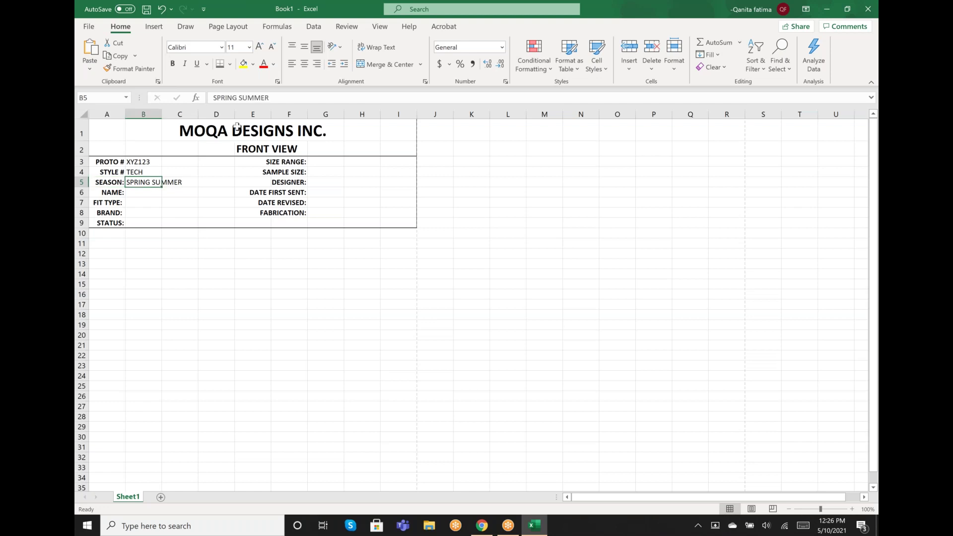
pyautogui.click(243, 98)
pyautogui.press('BackSpace')
pyautogui.write('/')
pyautogui.press('End')
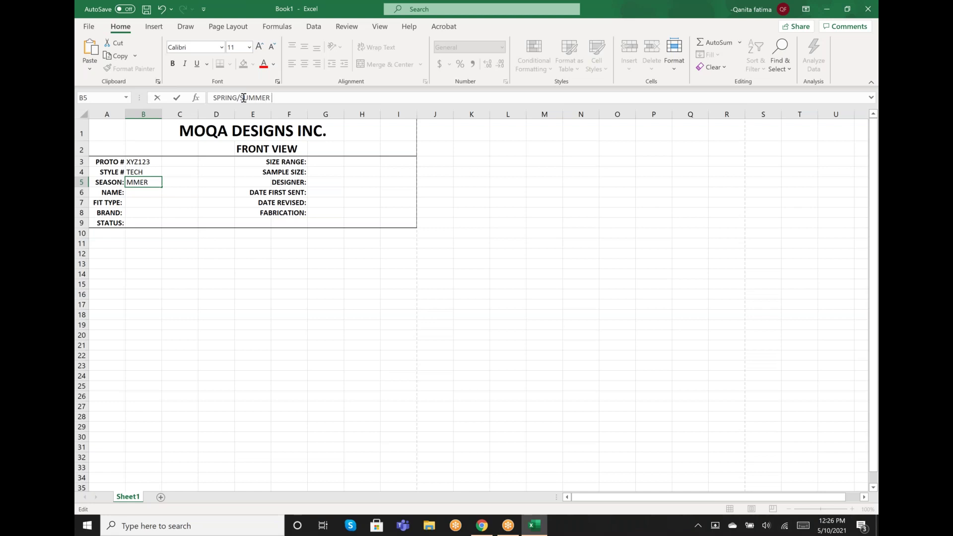
pyautogui.write('21')
pyautogui.press('Return')
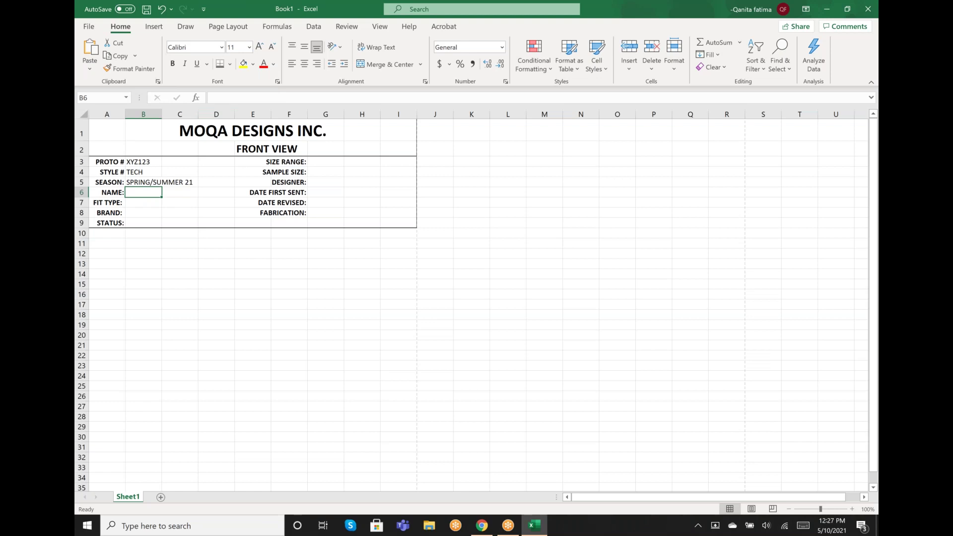
# Enter WOMEN'S TOP in B6 and SLIM FIT in B7, fixing the typos.
pyautogui.write('WONEM')
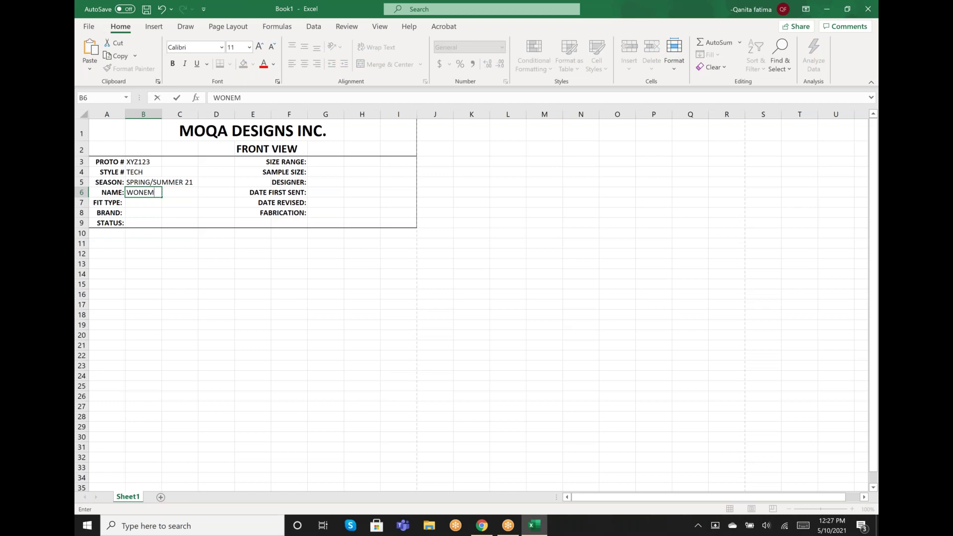
pyautogui.press('BackSpace')
pyautogui.press('BackSpace')
pyautogui.press('BackSpace')
pyautogui.write('MEN;S')
pyautogui.press('BackSpace')
pyautogui.press('BackSpace')
pyautogui.write("'S TOP")
pyautogui.press('Return')
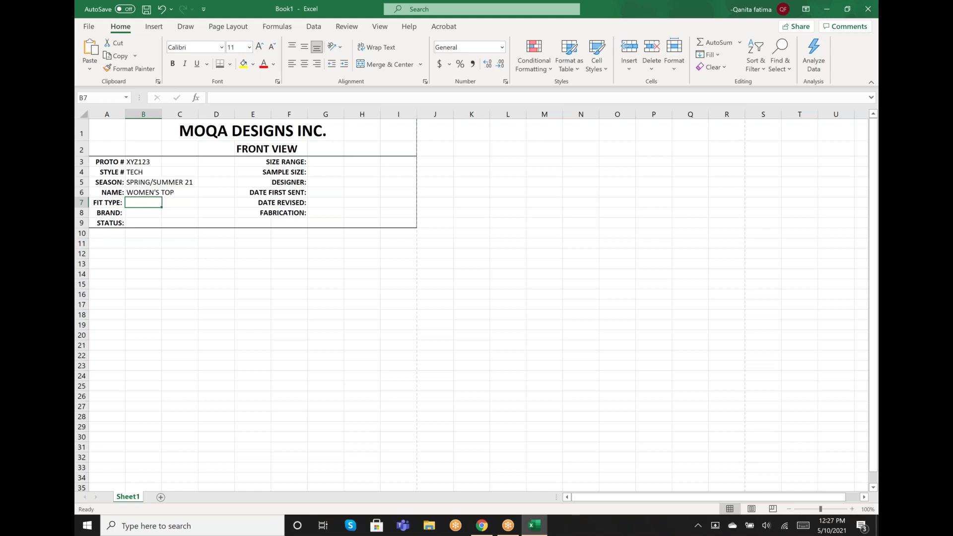
pyautogui.write('FIR')
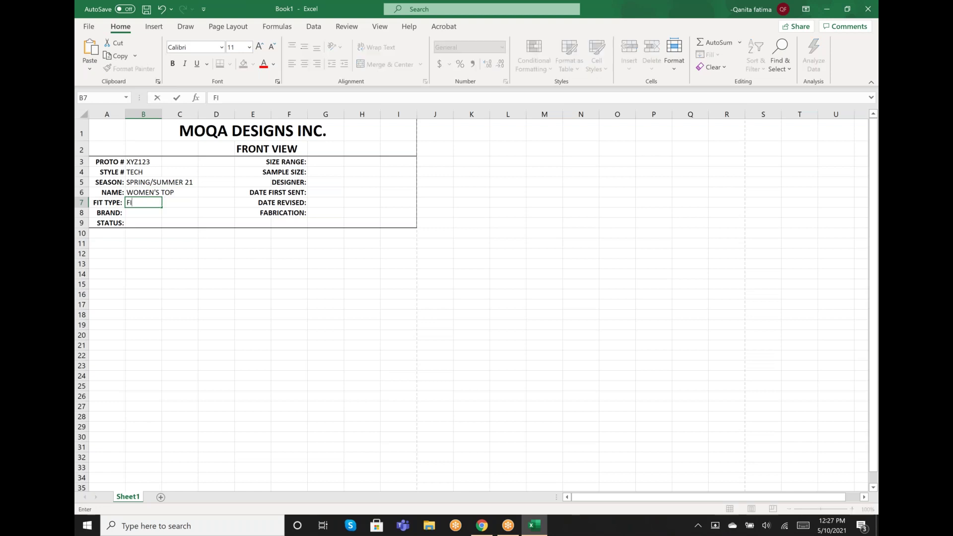
pyautogui.press('BackSpace')
pyautogui.press('BackSpace')
pyautogui.press('BackSpace')
pyautogui.write('SLIM FIR')
pyautogui.press('BackSpace')
pyautogui.write('T')
pyautogui.press('Return')
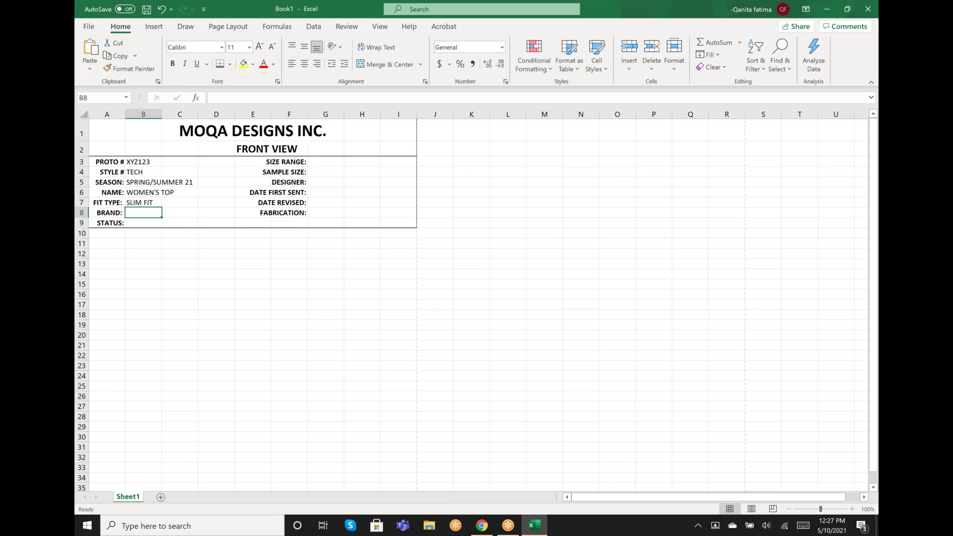
# Enter MOQA DESIGNS INC. in B8 and PROTOTYPE-1 in B9.
pyautogui.write('MO')
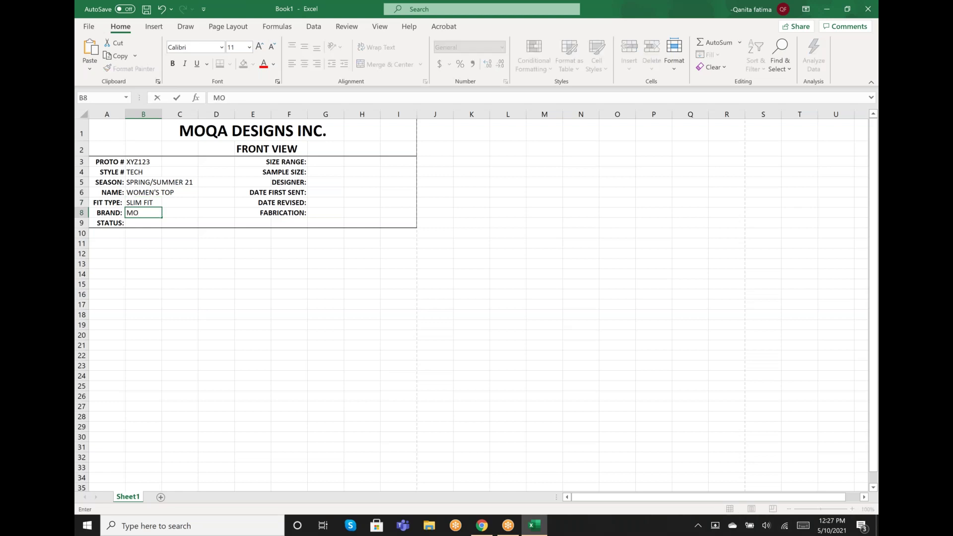
pyautogui.write('QA DESIGNS IN')
pyautogui.write('C.')
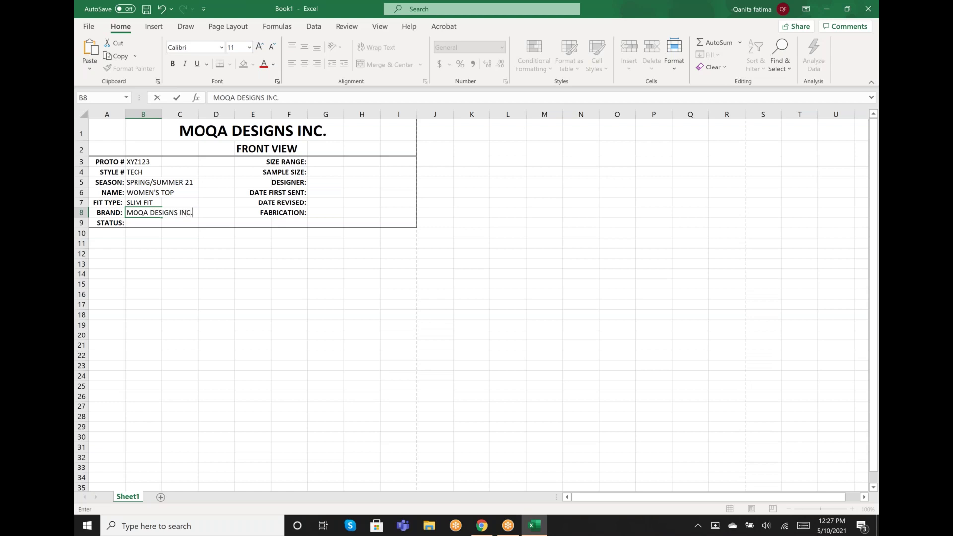
pyautogui.click(141, 223)
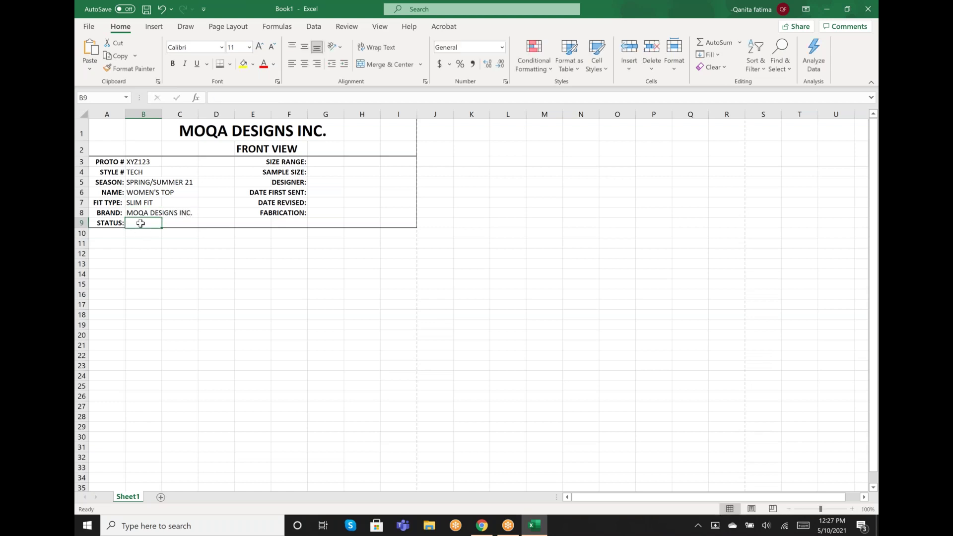
pyautogui.write('PRO')
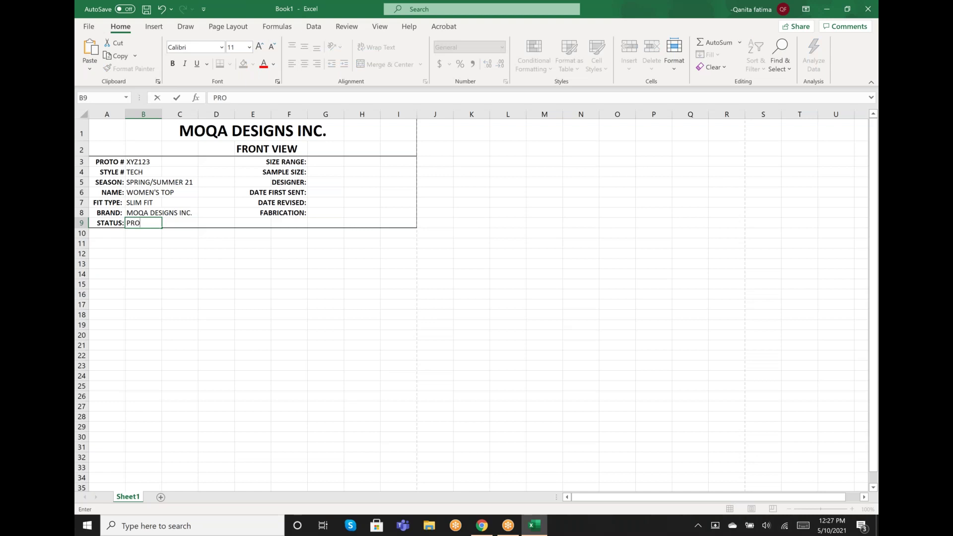
pyautogui.write('TOTYPE-1')
# Replace the size range in G3 with WOMEN'S 8 - 14.
pyautogui.click(329, 161)
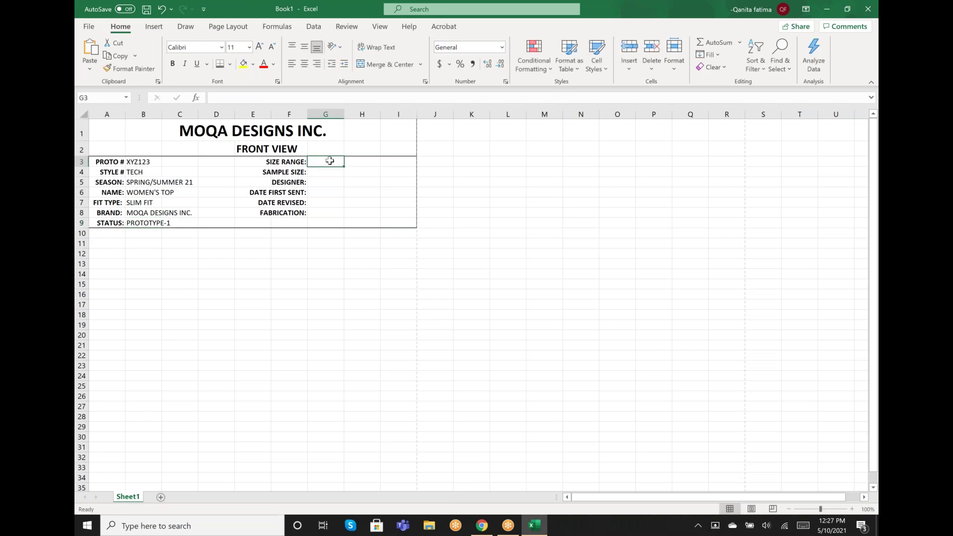
pyautogui.write('2-14')
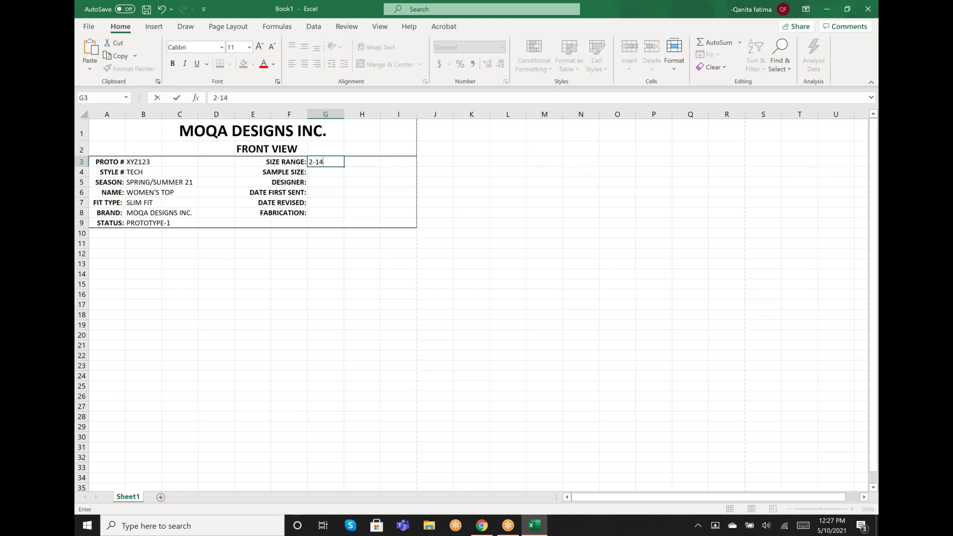
pyautogui.press('Left')
pyautogui.press('Left')
pyautogui.press('Right')
pyautogui.press('Right')
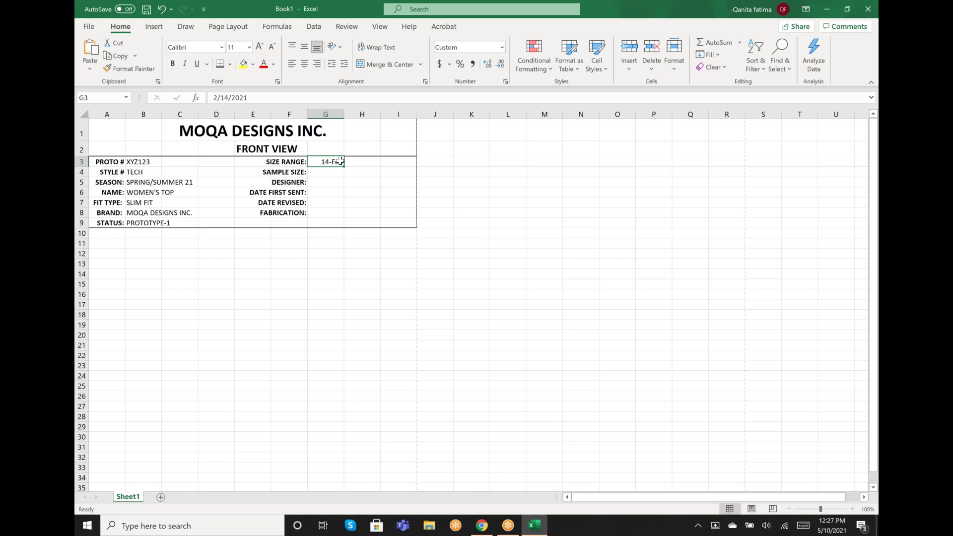
pyautogui.click(271, 101)
pyautogui.press('BackSpace')
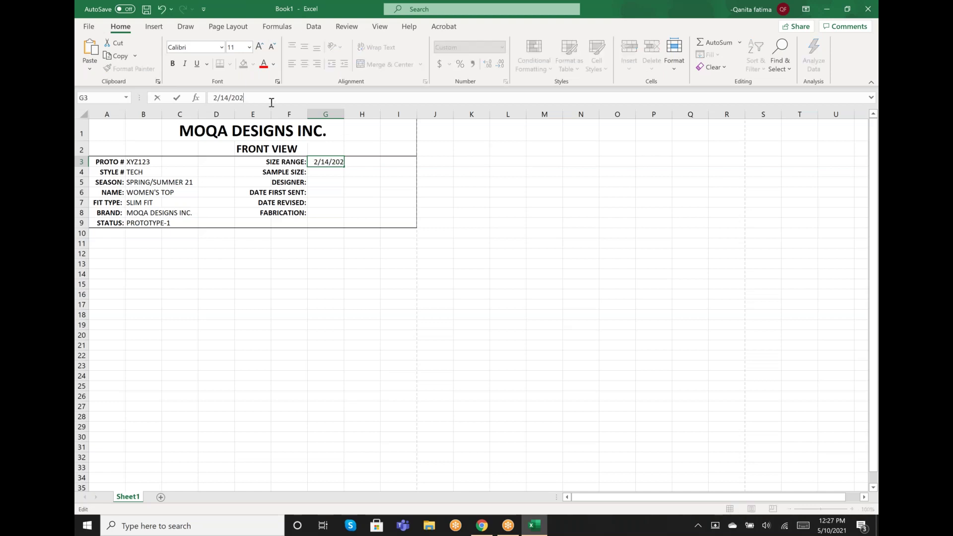
pyautogui.press('BackSpace')
pyautogui.press('BackSpace')
pyautogui.press('BackSpace')
pyautogui.press('BackSpace')
pyautogui.press('BackSpace')
pyautogui.press('BackSpace')
pyautogui.press('BackSpace')
pyautogui.press('BackSpace')
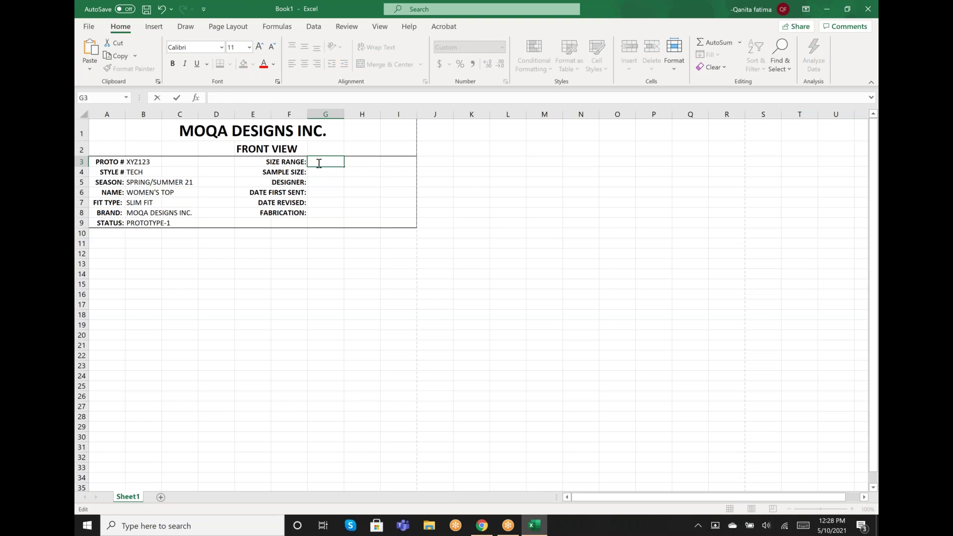
pyautogui.write('WOMENS')
pyautogui.press('Left')
pyautogui.write("'S")
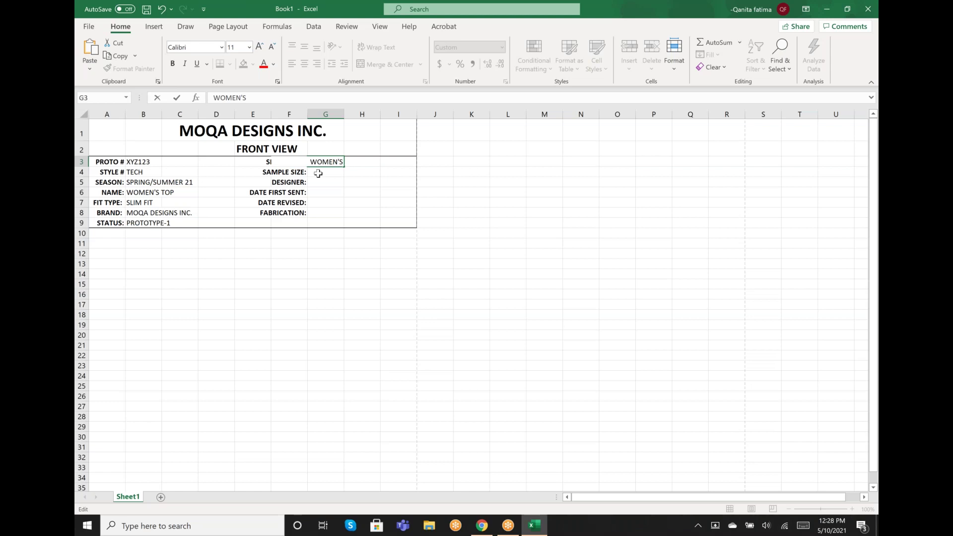
pyautogui.write(' 8 - 14')
pyautogui.click(404, 171)
# Enter 8 as the sample size in G4.
pyautogui.click(328, 172)
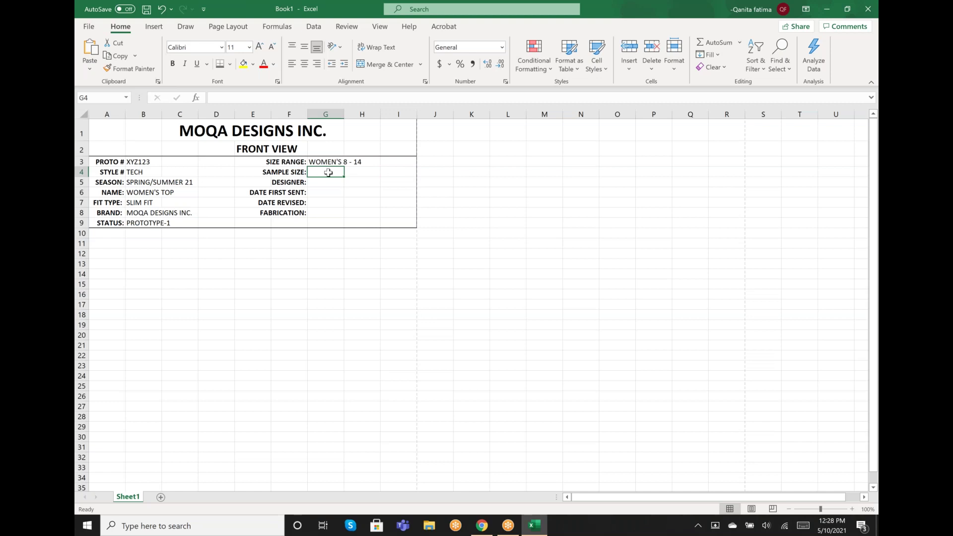
pyautogui.write('8')
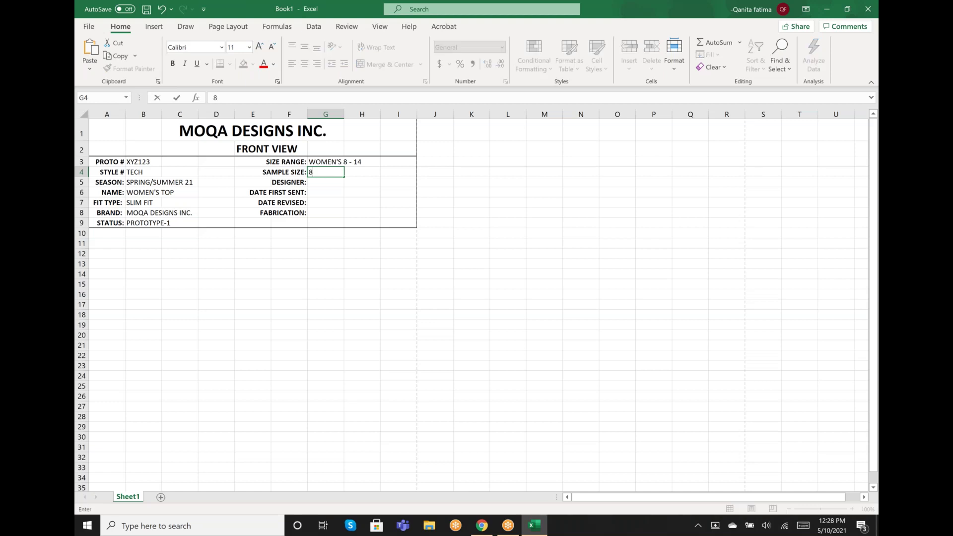
pyautogui.click(325, 184)
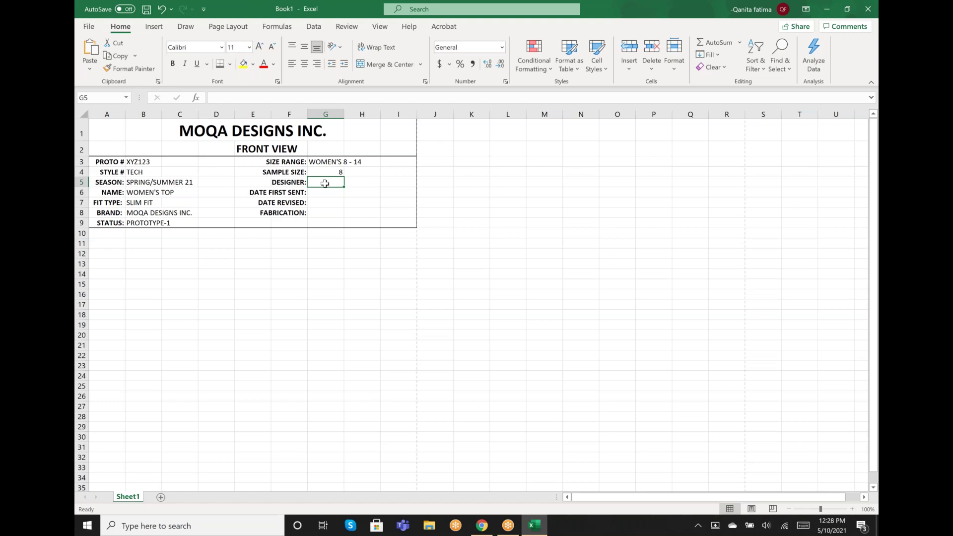
# Left-align the values in G3, G4 and G5:G9.
pyautogui.click(324, 172)
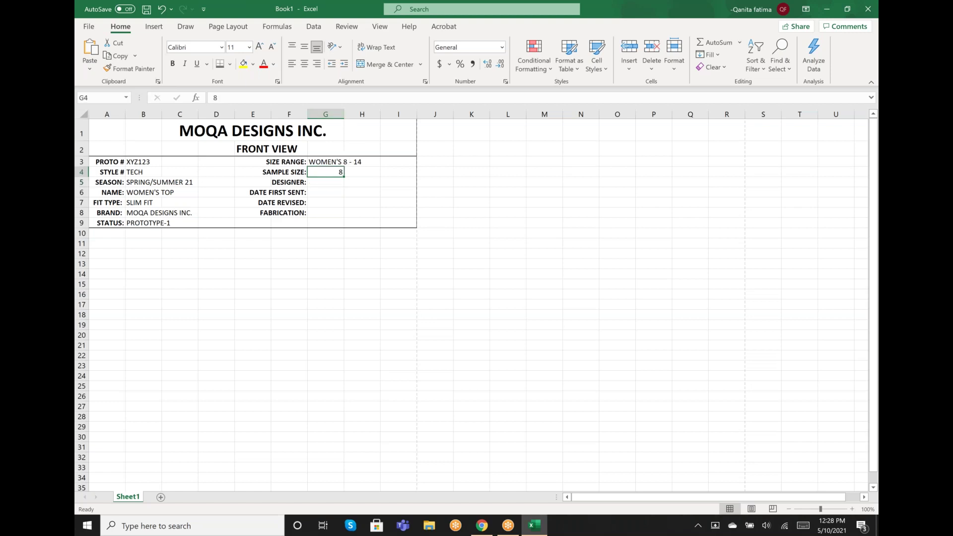
pyautogui.click(292, 63)
pyautogui.click(322, 162)
pyautogui.click(292, 64)
pyautogui.click(318, 182)
pyautogui.moveTo(336, 212); pyautogui.dragTo(333, 222)
pyautogui.click(293, 64)
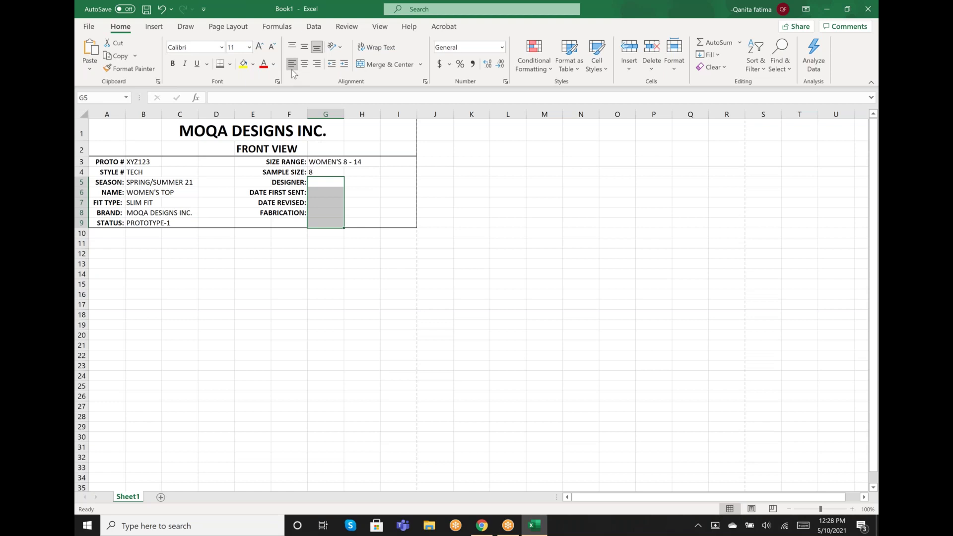
# Enter the designer's name in G5, 5/10/2021 in G6 and POLYESTER COTTON in G8.
pyautogui.click(323, 191)
pyautogui.click(318, 182)
pyautogui.write('QANITA HAYAT')
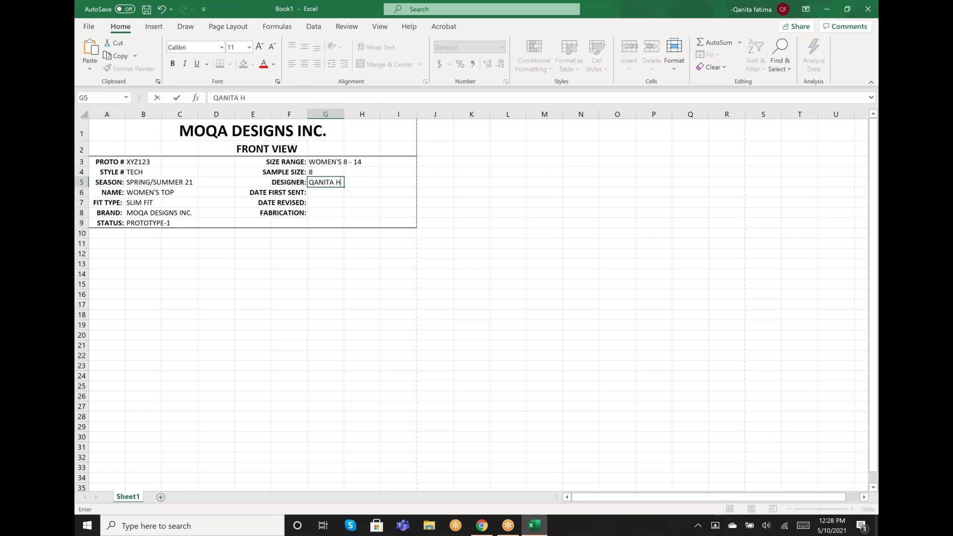
pyautogui.click(323, 194)
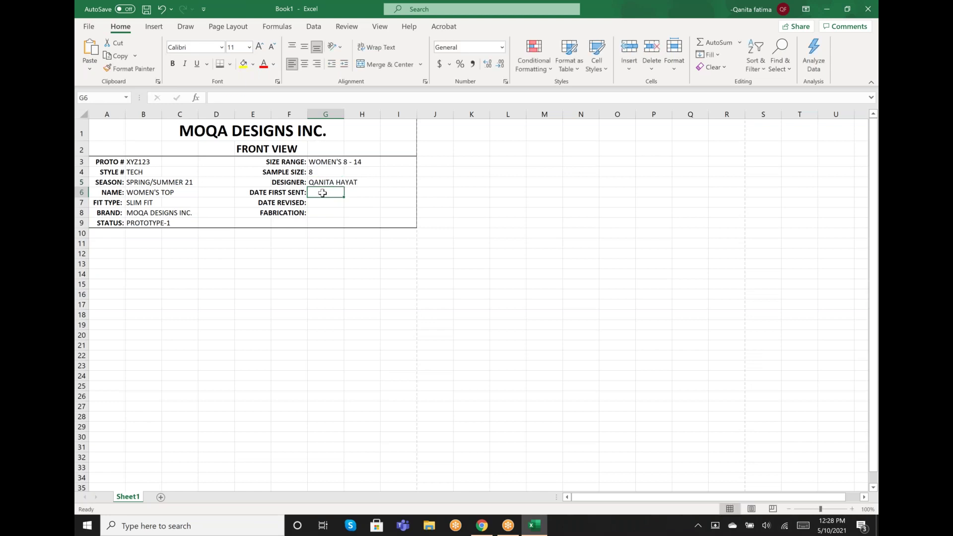
pyautogui.write('5/10/2021')
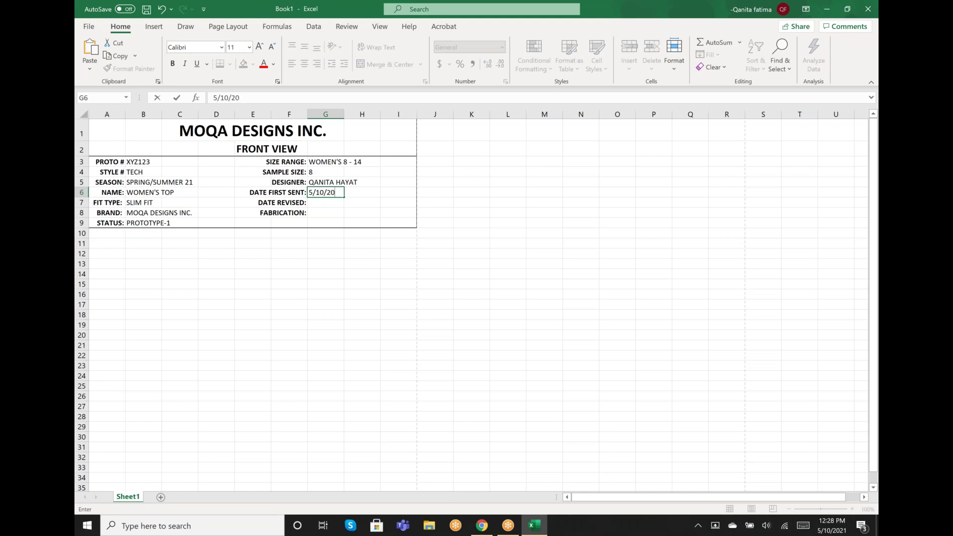
pyautogui.click(336, 213)
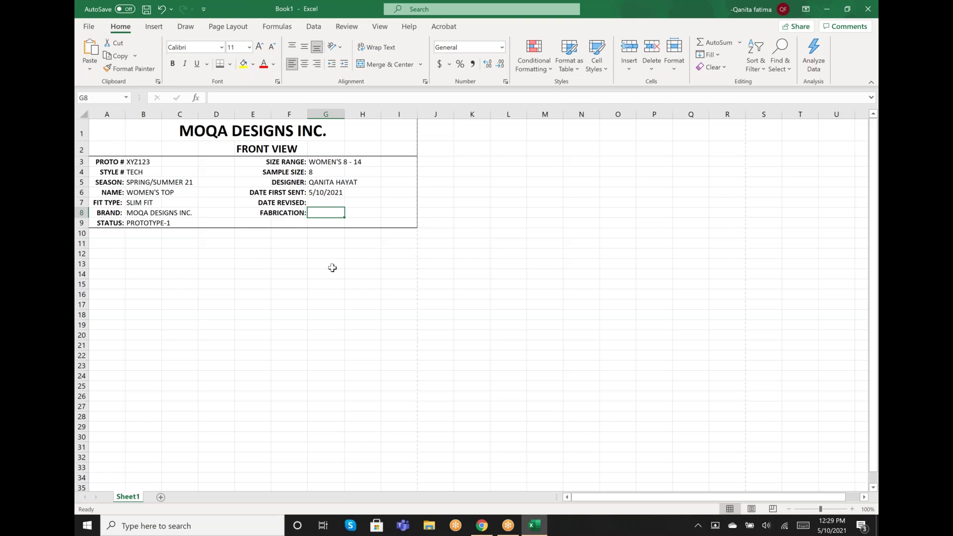
pyautogui.write('POLY')
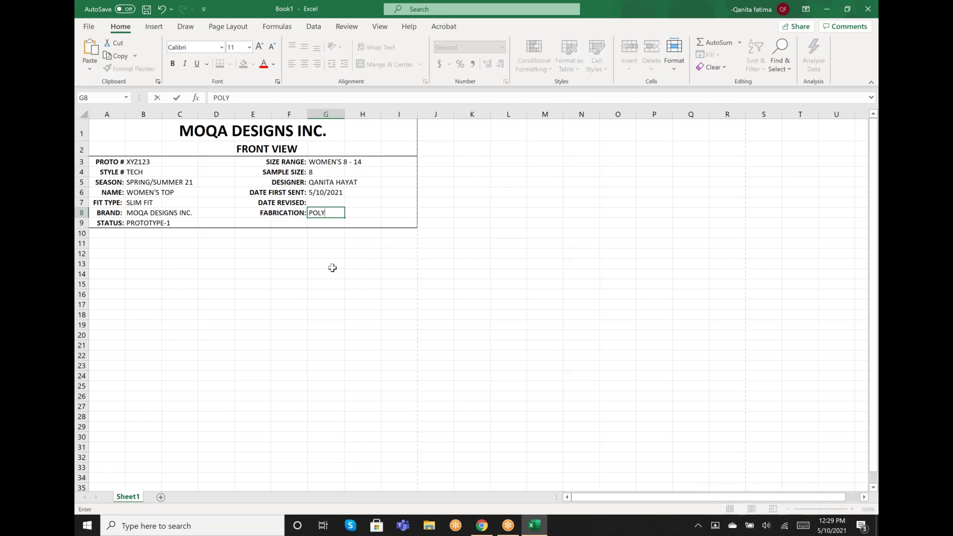
pyautogui.write('ESTER COTTON')
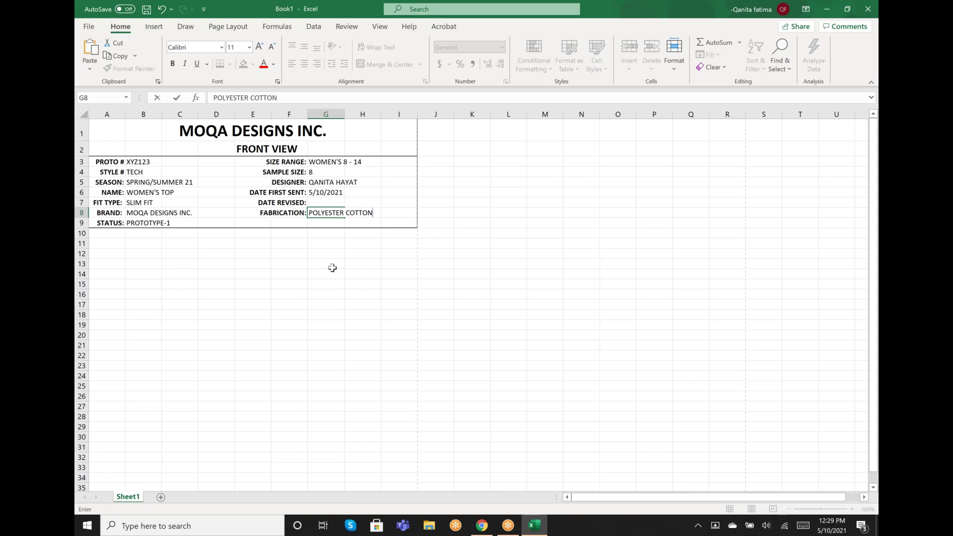
pyautogui.click(361, 262)
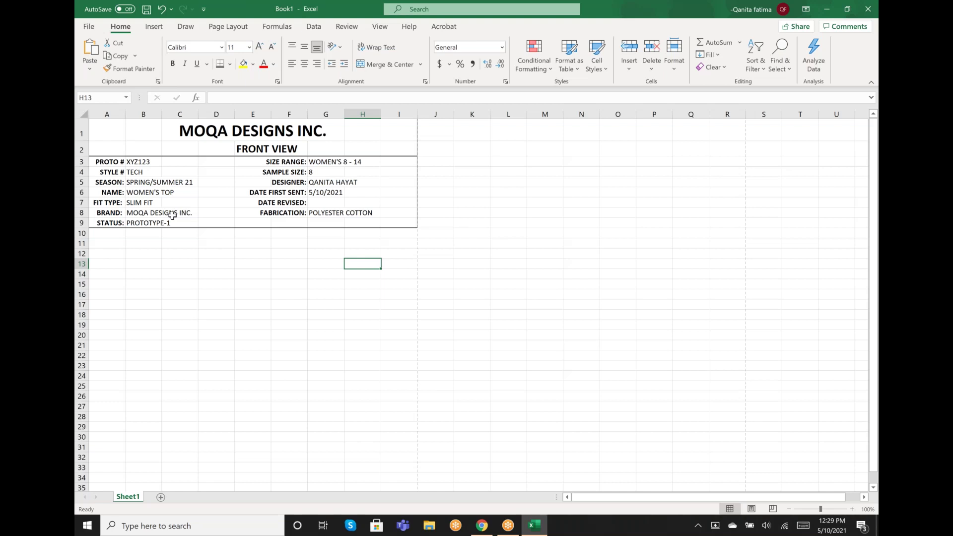
# Check the FRONT VIEW title in E2, select E15, and bring up the Insert ribbon.
pyautogui.click(248, 148)
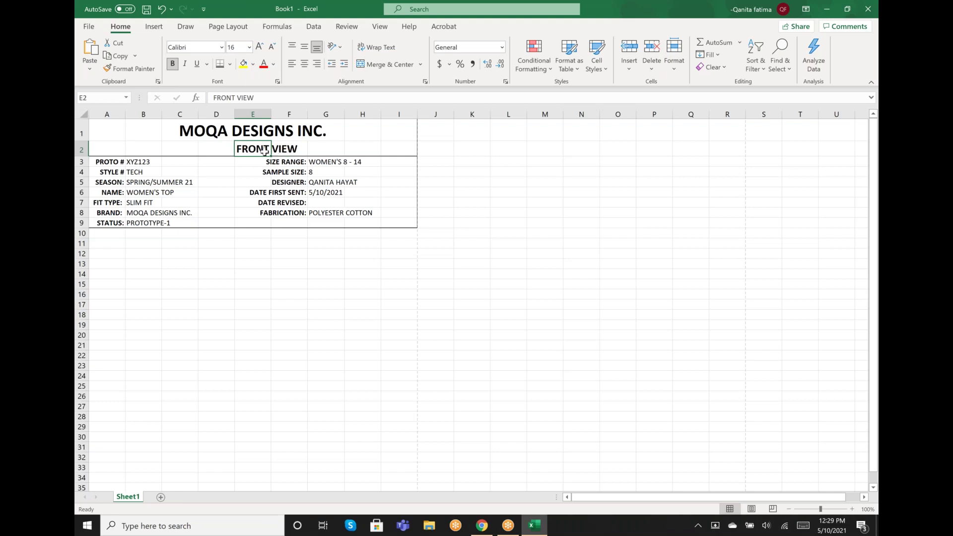
pyautogui.click(249, 282)
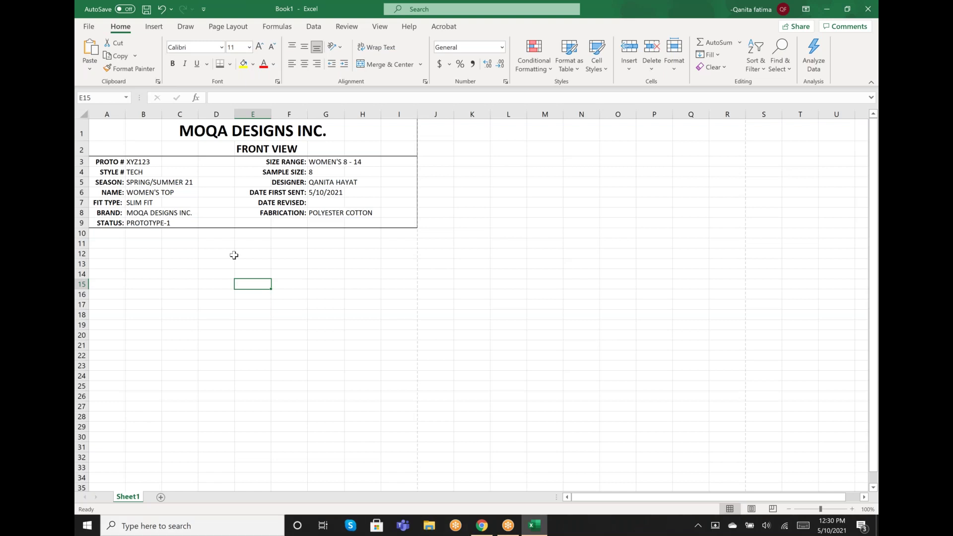
pyautogui.click(150, 29)
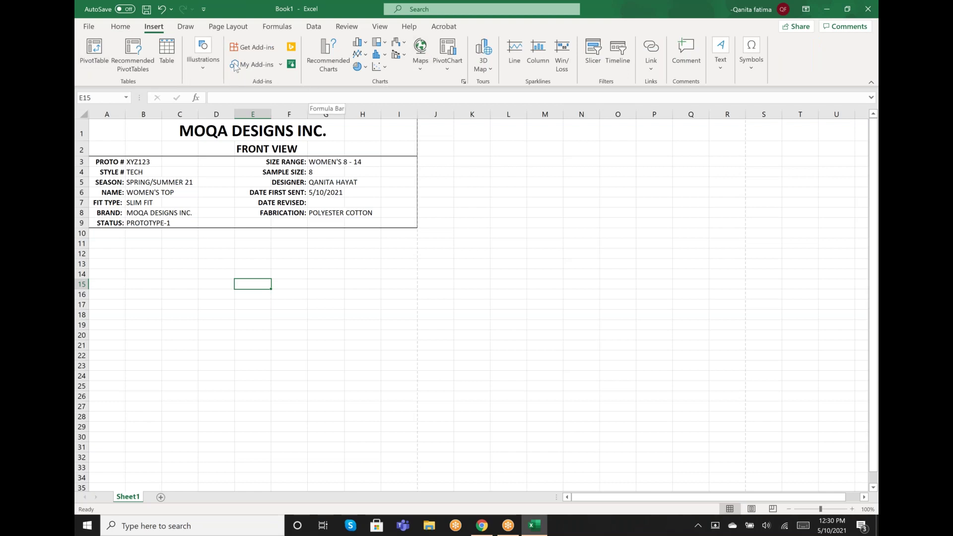
pyautogui.click(205, 67)
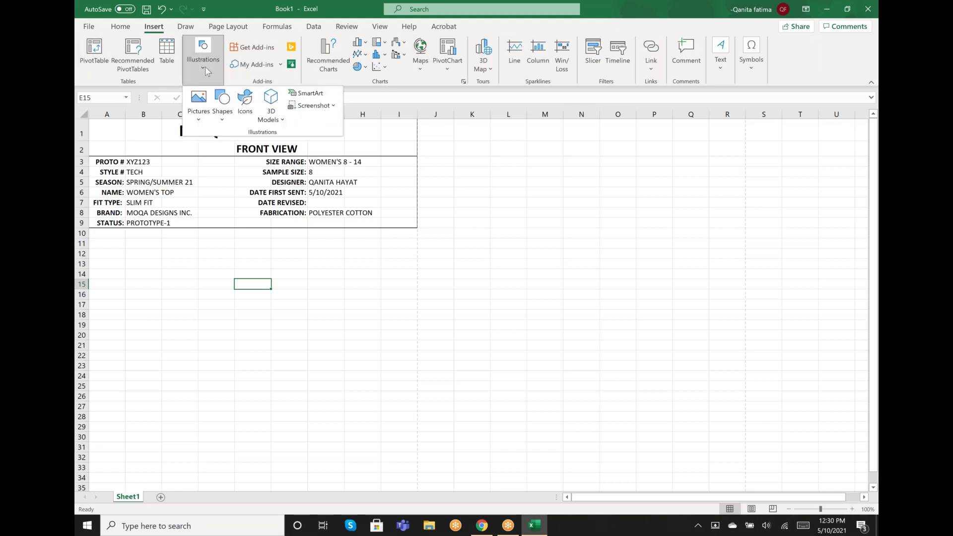
pyautogui.click(206, 72)
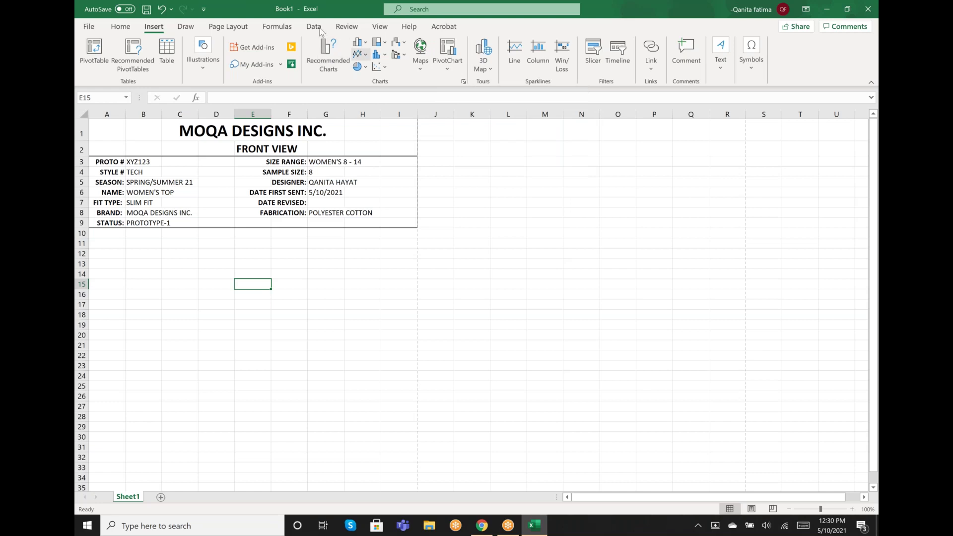
pyautogui.click(205, 64)
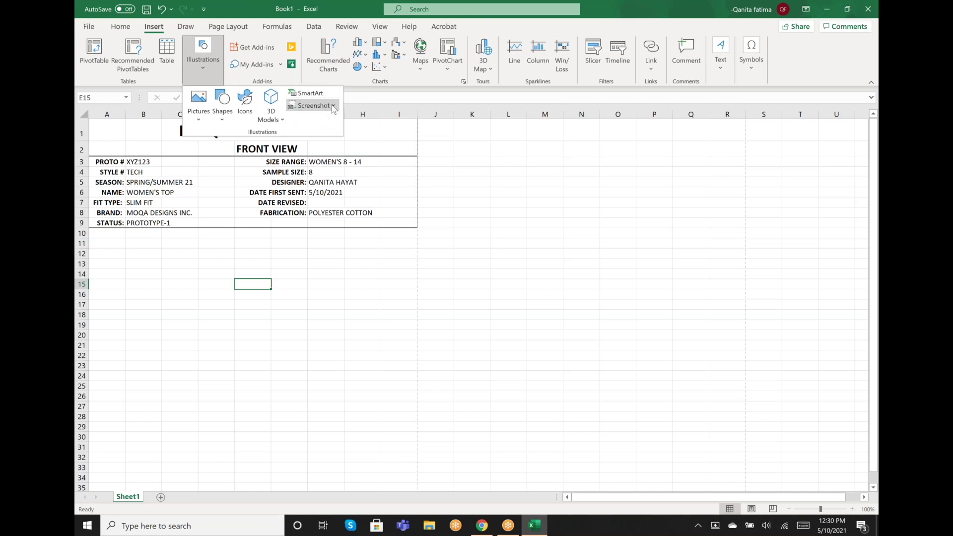
pyautogui.click(197, 119)
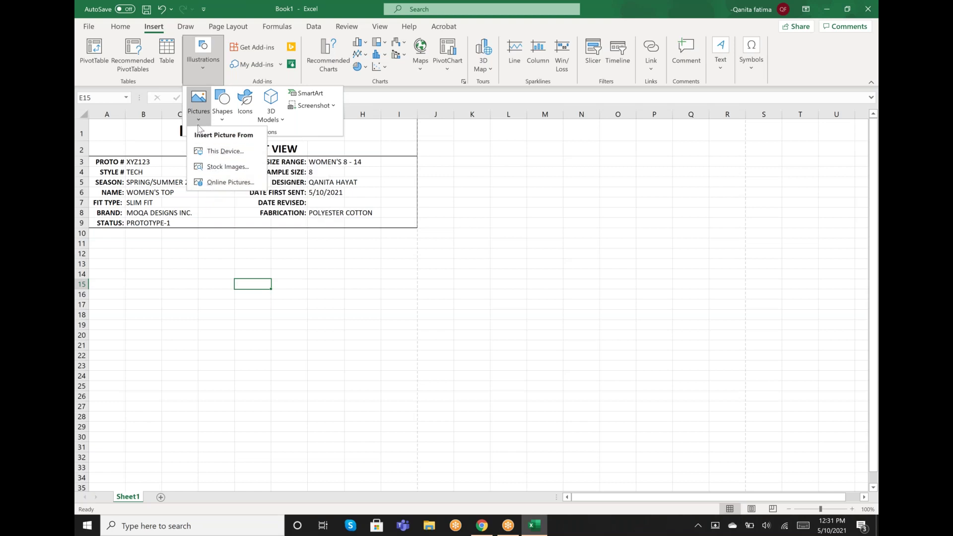
pyautogui.click(160, 89)
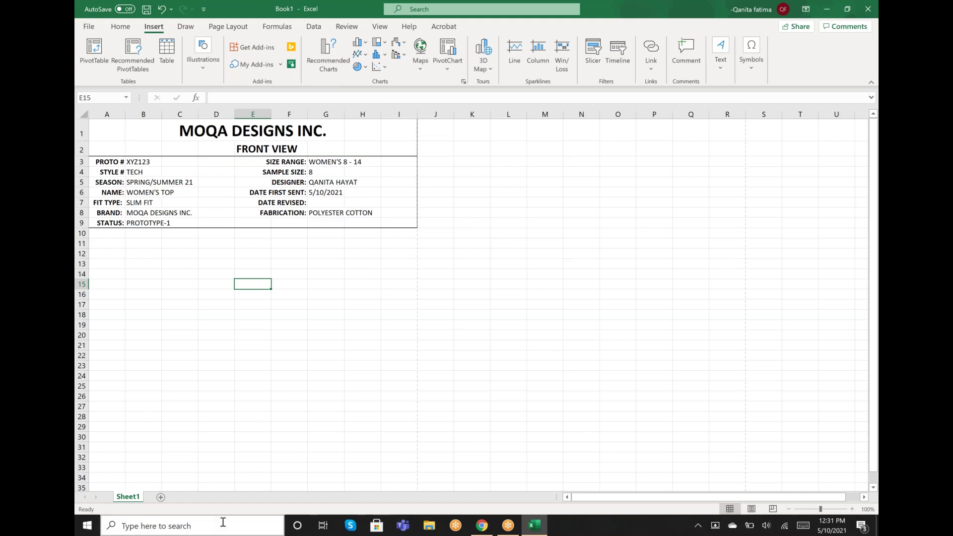
# Launch Adobe Illustrator 2021 by searching 'ILL' in Windows Search.
pyautogui.click(277, 526)
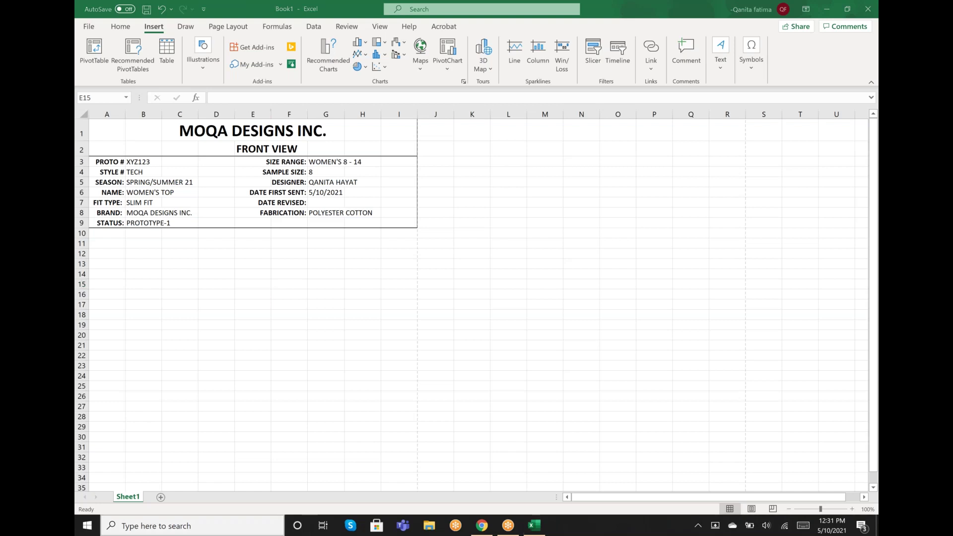
pyautogui.write('ILL\\')
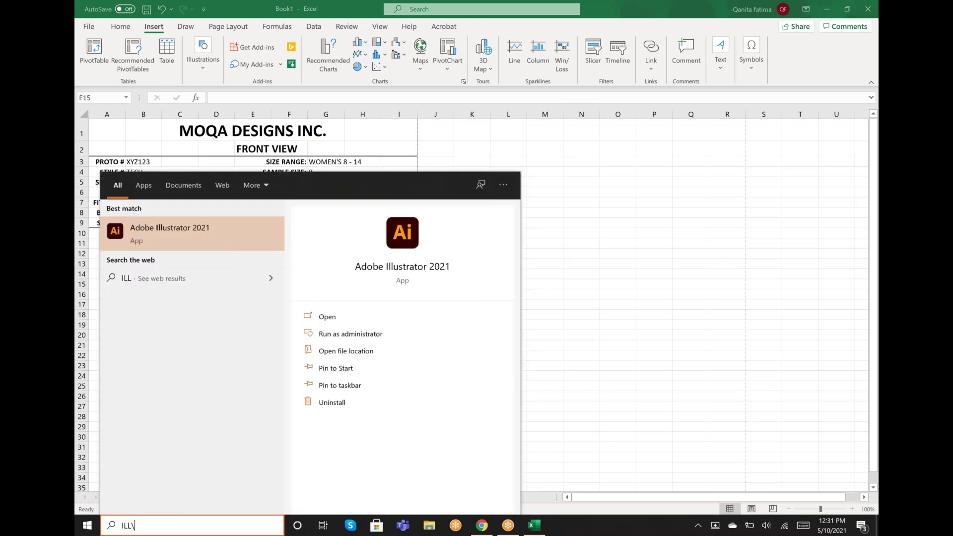
pyautogui.press('BackSpace')
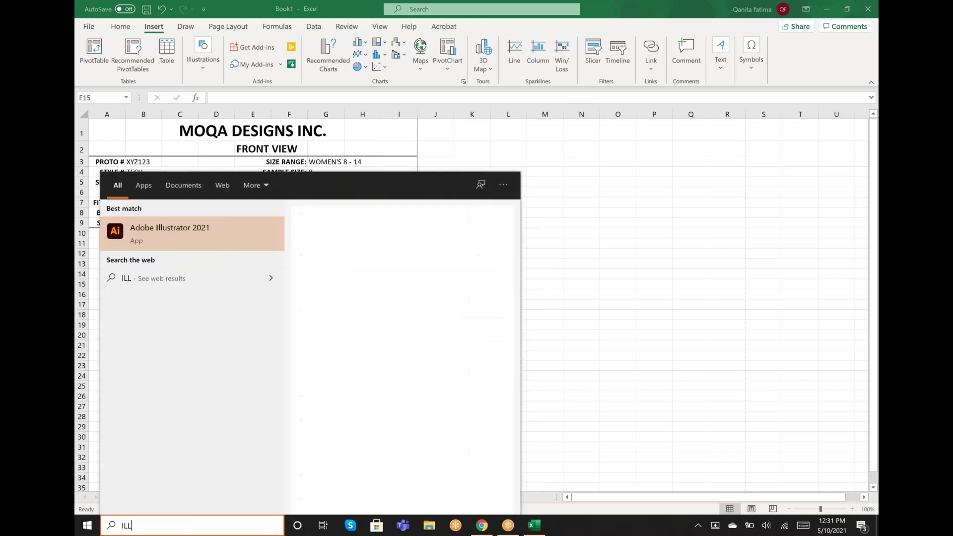
pyautogui.press('Return')
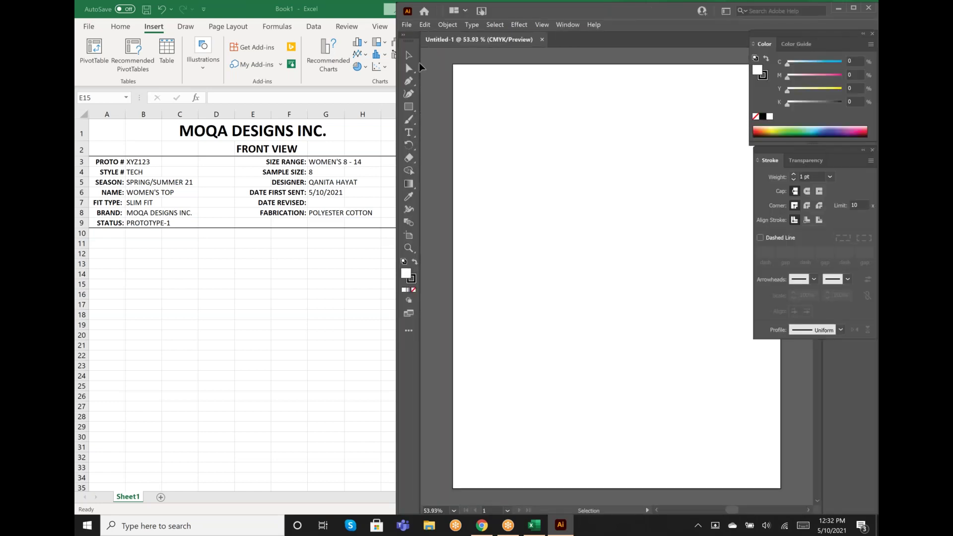
# Draw a closed six-corner outline with a notched right side using the Pen tool.
pyautogui.click(410, 84)
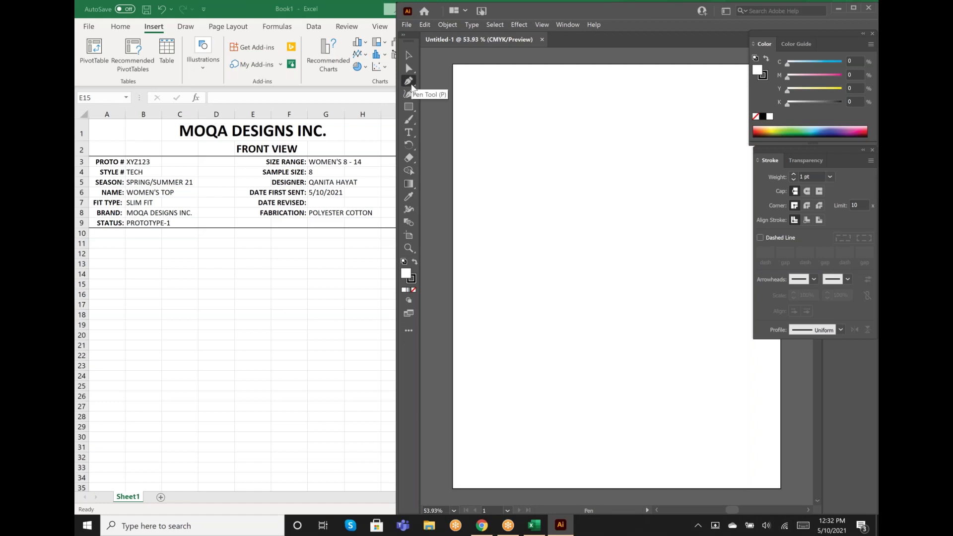
pyautogui.click(583, 176)
pyautogui.click(603, 201)
pyautogui.click(565, 241)
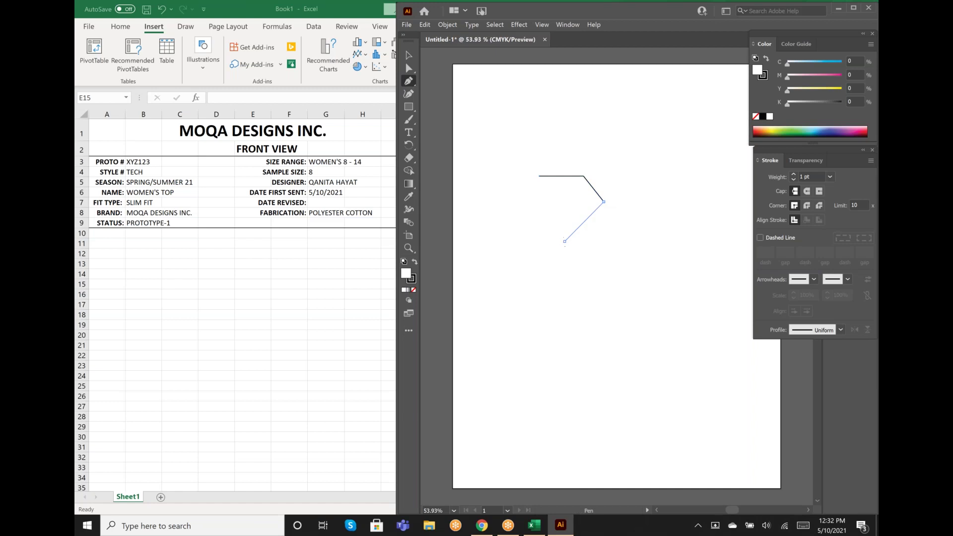
pyautogui.click(612, 285)
pyautogui.click(513, 289)
pyautogui.click(538, 176)
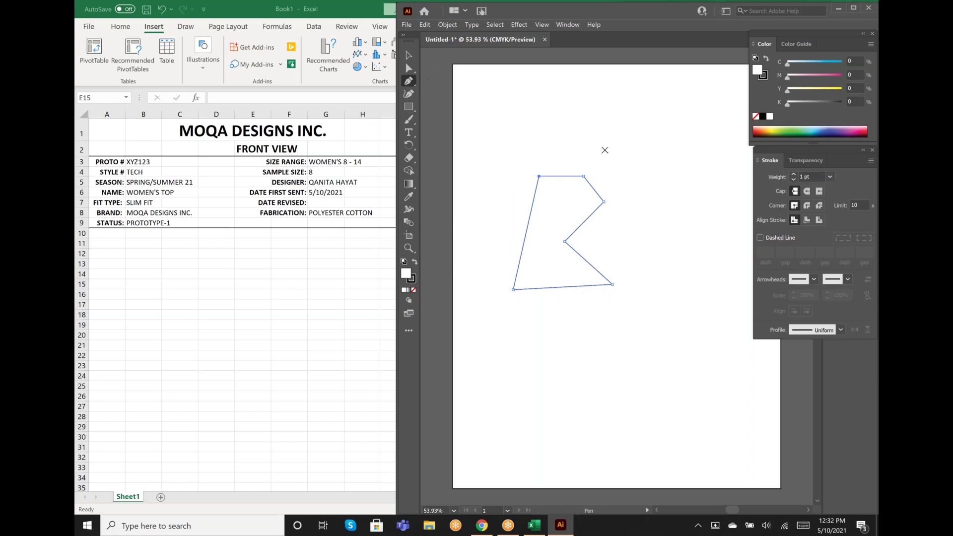
pyautogui.click(489, 128)
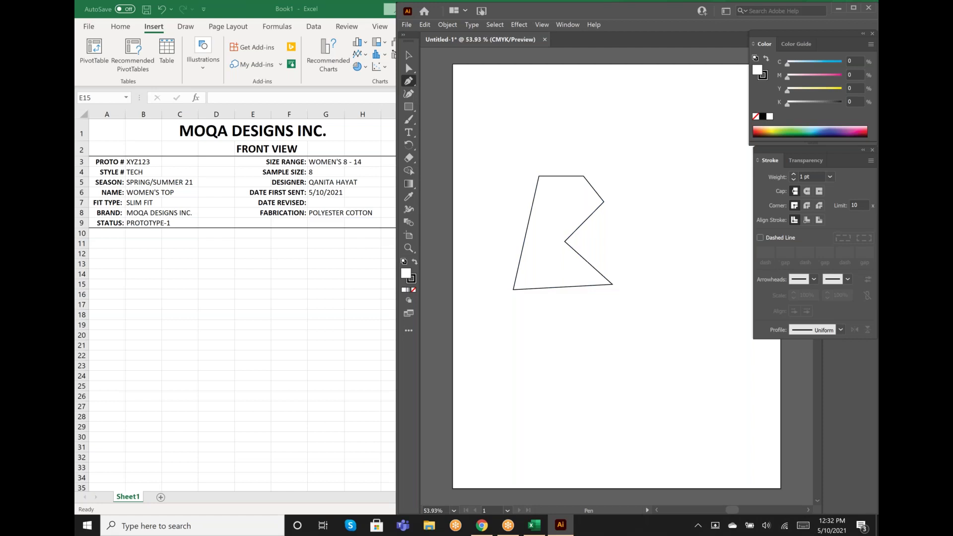
pyautogui.click(404, 51)
pyautogui.click(408, 68)
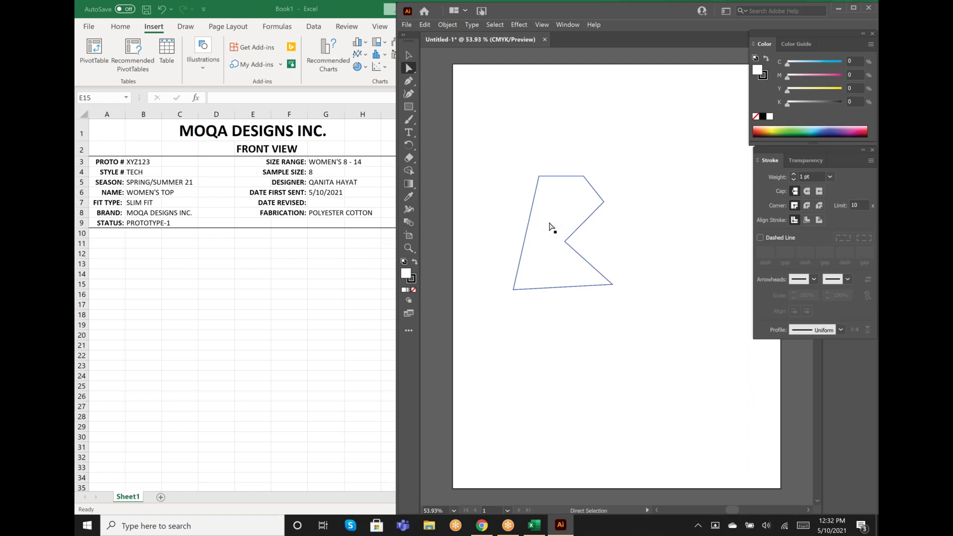
# Drag the outline's left edge slightly outward, then reselect and isolate the polygon path.
pyautogui.click(532, 221)
pyautogui.moveTo(523, 248); pyautogui.dragTo(514, 252)
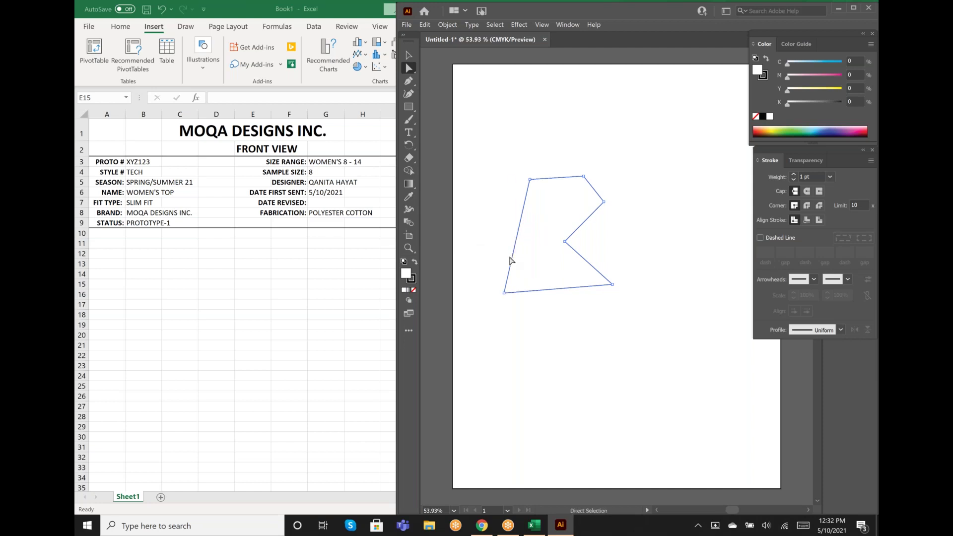
pyautogui.click(475, 266)
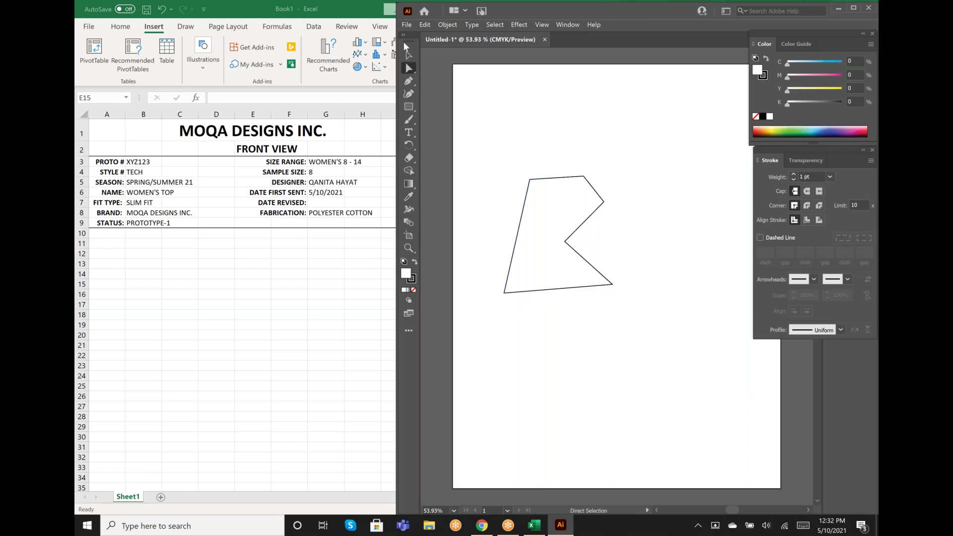
pyautogui.click(409, 56)
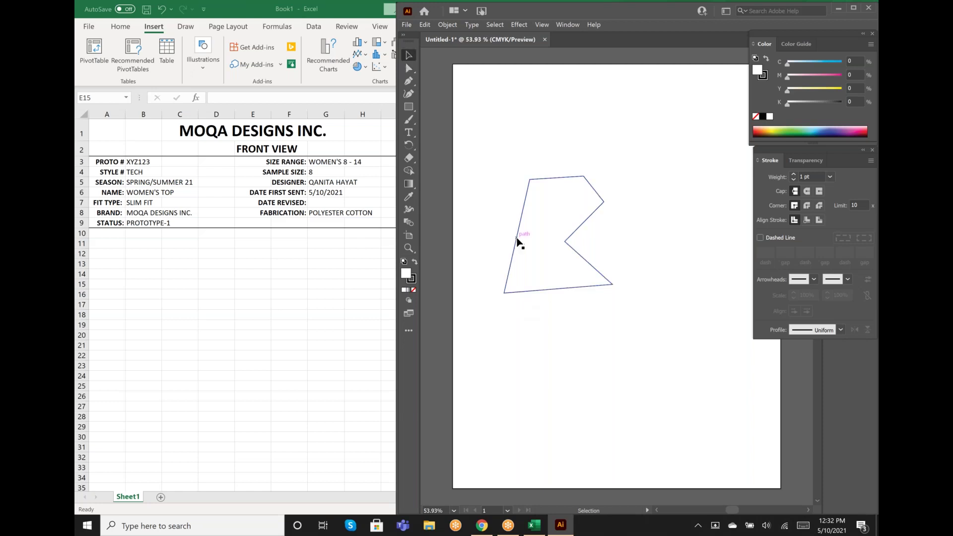
pyautogui.click(518, 240)
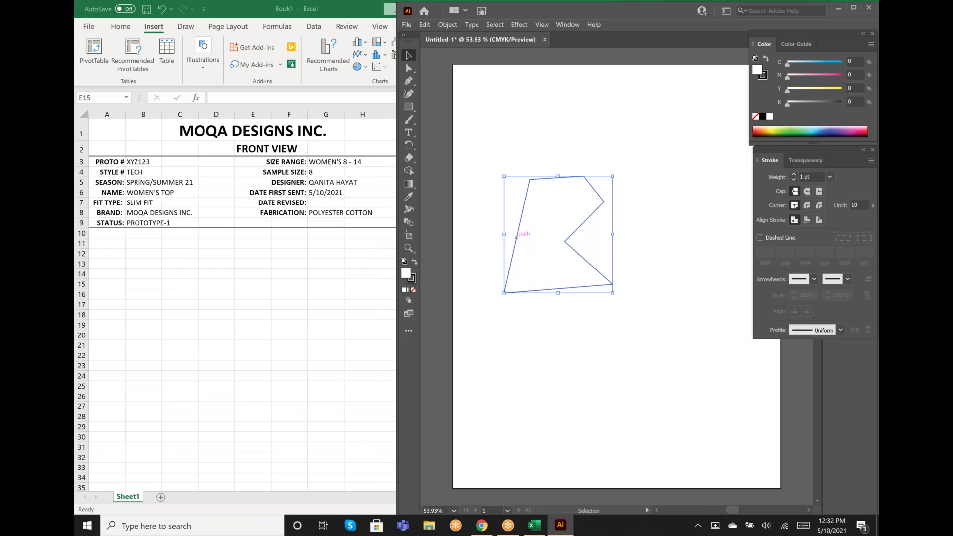
pyautogui.doubleClick(517, 237)
pyautogui.click(408, 79)
pyautogui.click(408, 70)
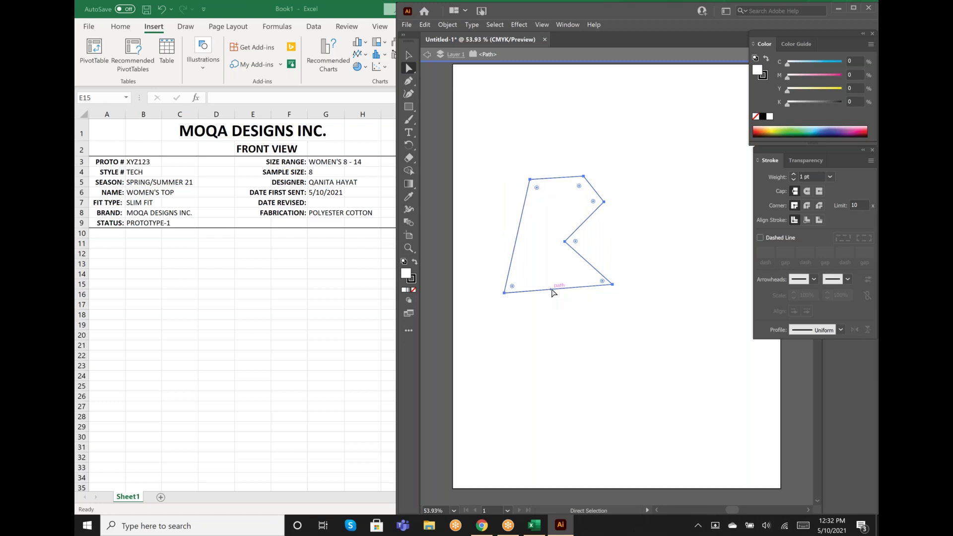
# Try carrying the polygon toward the Excel sheet, undo the moves, and bring Excel forward.
pyautogui.moveTo(551, 292); pyautogui.dragTo(497, 330)
pyautogui.moveTo(410, 316); pyautogui.dragTo(573, 308)
pyautogui.moveTo(286, 302); pyautogui.dragTo(452, 261)
pyautogui.hotkey('ctrl', 'z')
pyautogui.moveTo(615, 292); pyautogui.dragTo(238, 312)
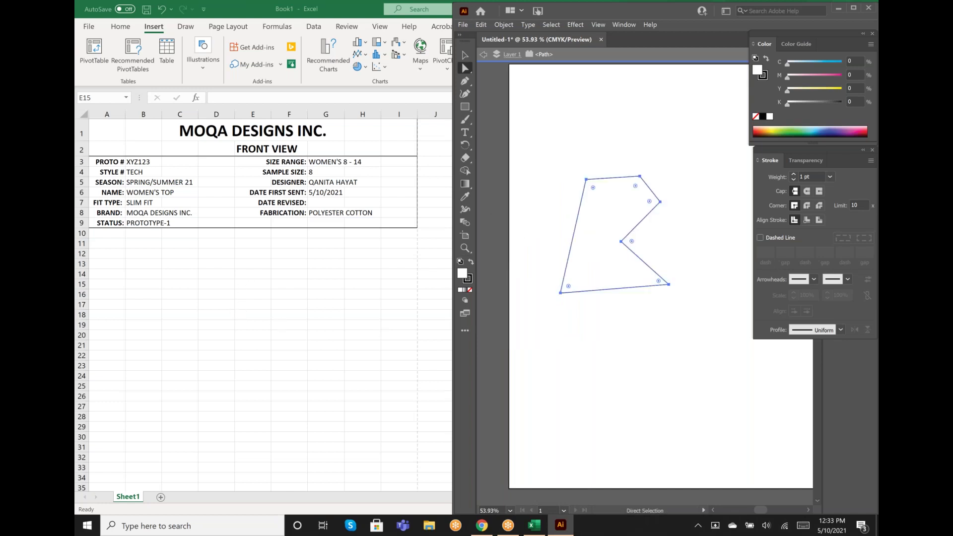
pyautogui.hotkey('ctrl', 'z')
pyautogui.click(463, 52)
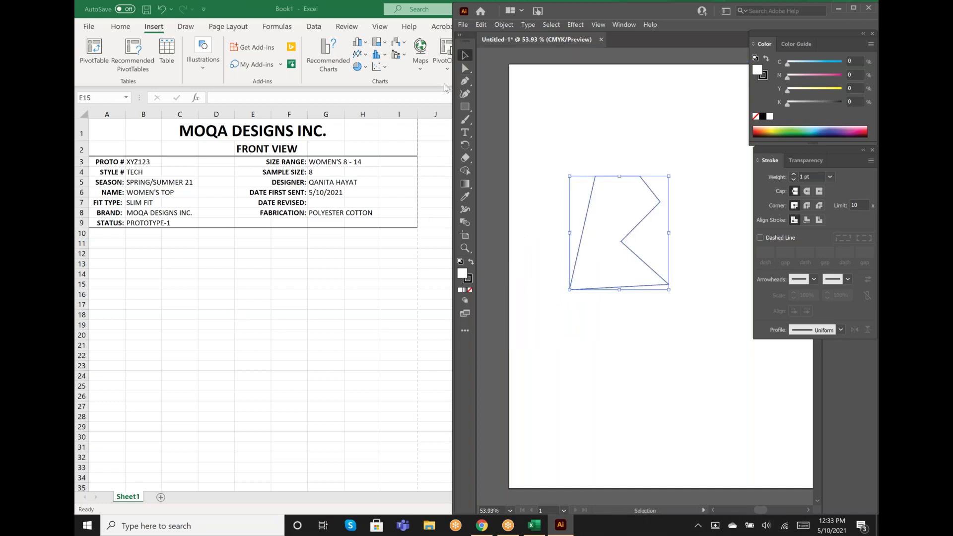
pyautogui.moveTo(585, 245); pyautogui.dragTo(221, 288)
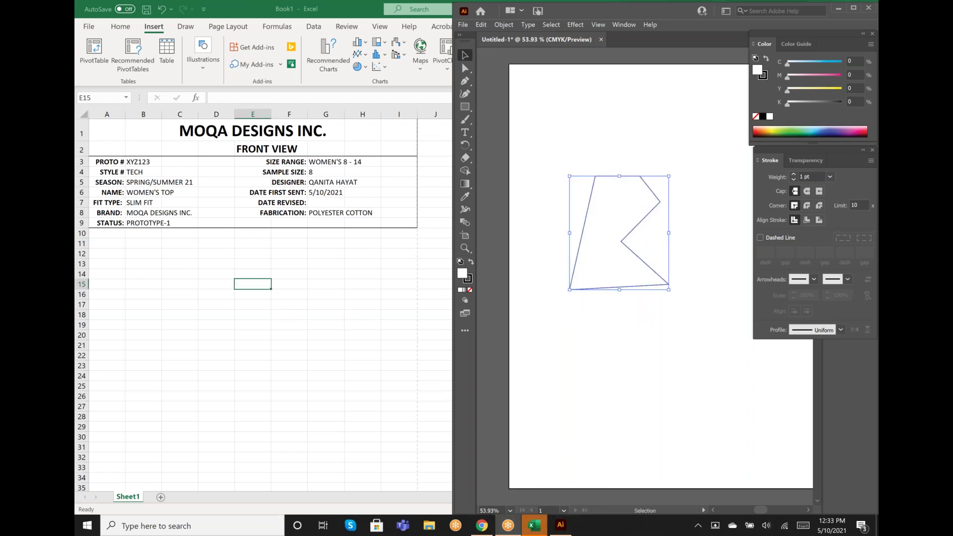
pyautogui.click(531, 257)
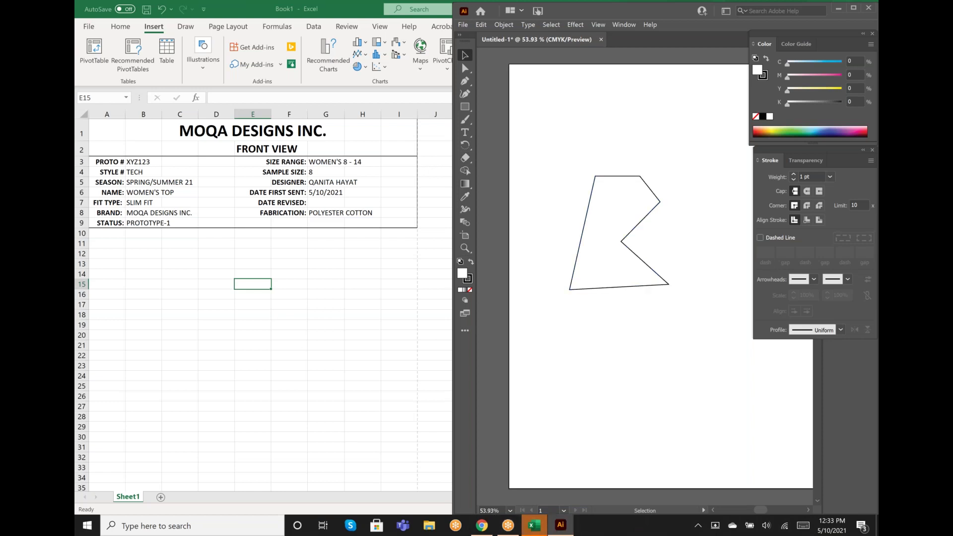
pyautogui.click(253, 314)
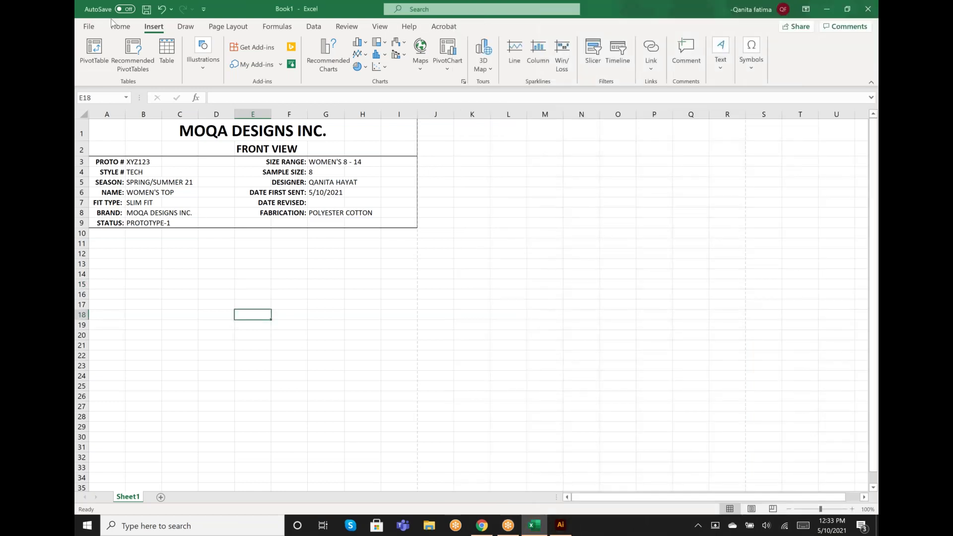
pyautogui.click(560, 525)
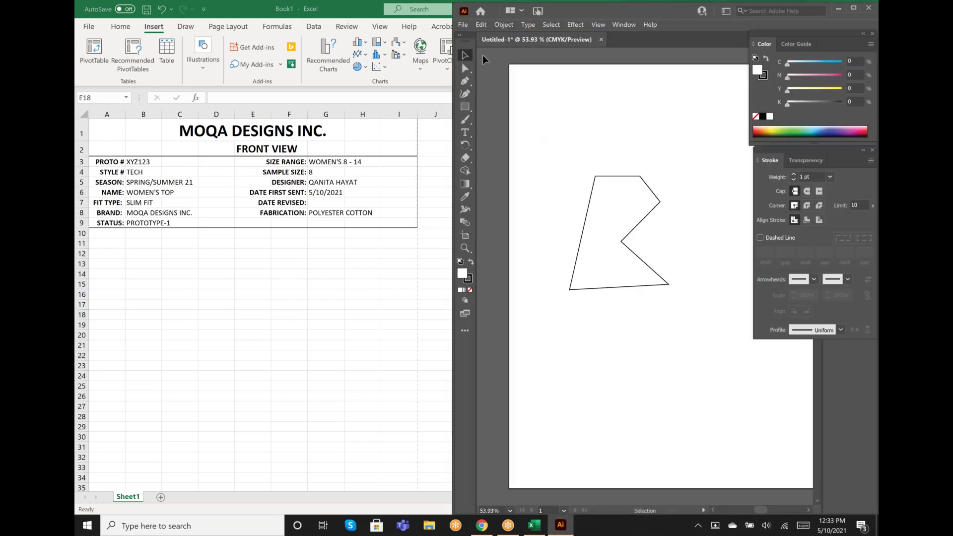
pyautogui.click(587, 210)
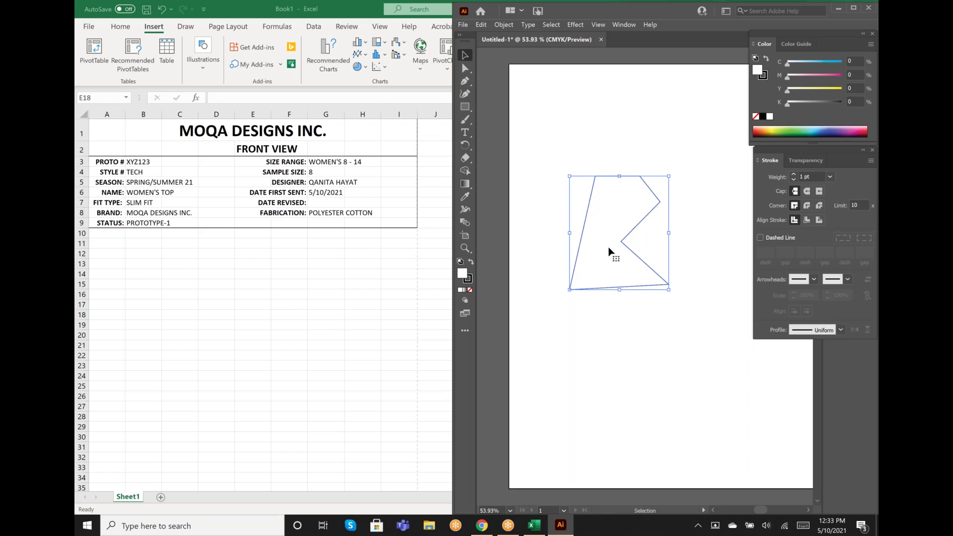
pyautogui.moveTo(610, 252); pyautogui.dragTo(252, 283)
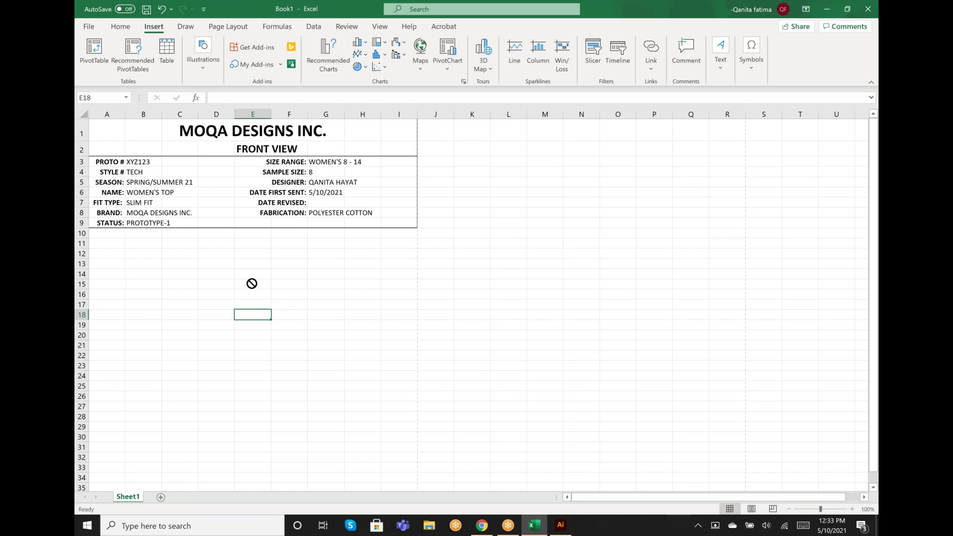
pyautogui.moveTo(252, 284); pyautogui.dragTo(249, 315)
pyautogui.moveTo(249, 315); pyautogui.dragTo(149, 182)
pyautogui.click(211, 307)
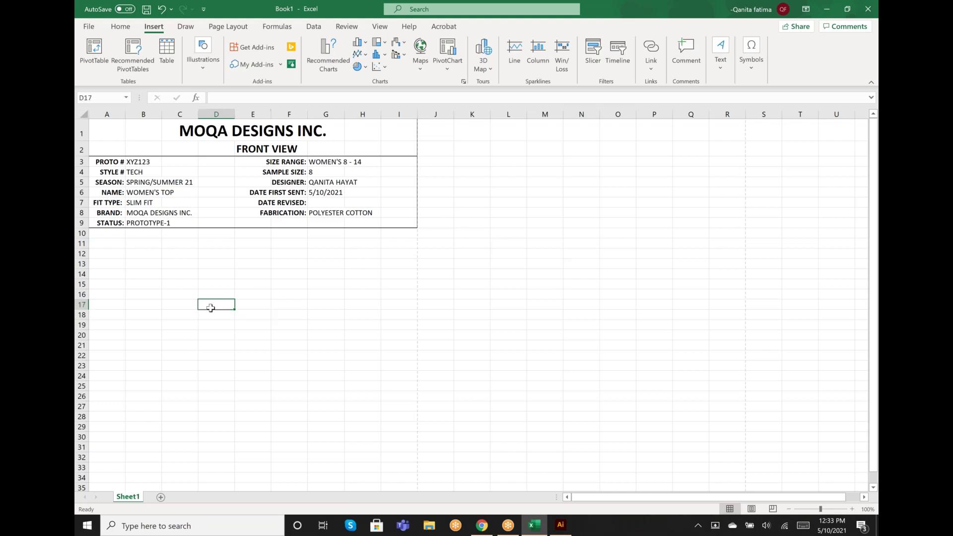
pyautogui.click(258, 379)
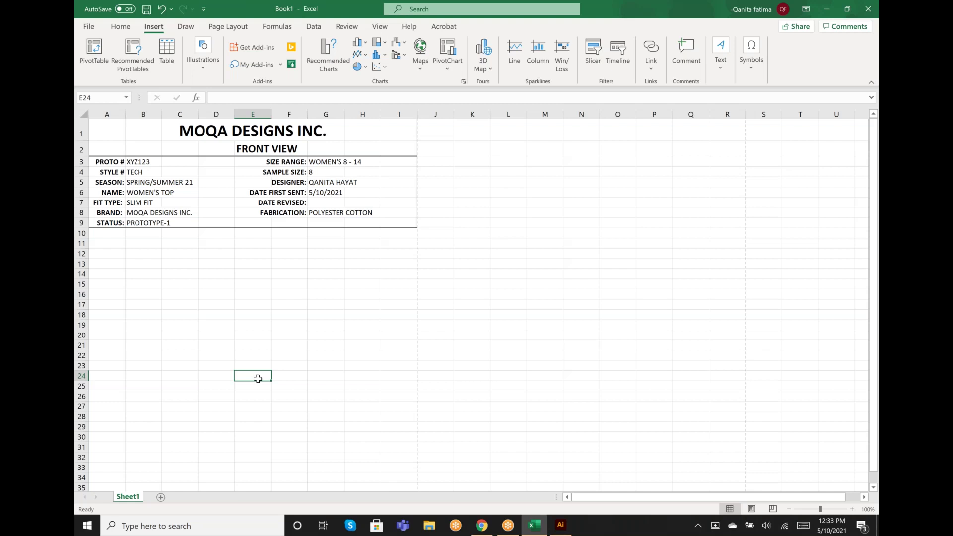
pyautogui.click(560, 525)
pyautogui.click(638, 344)
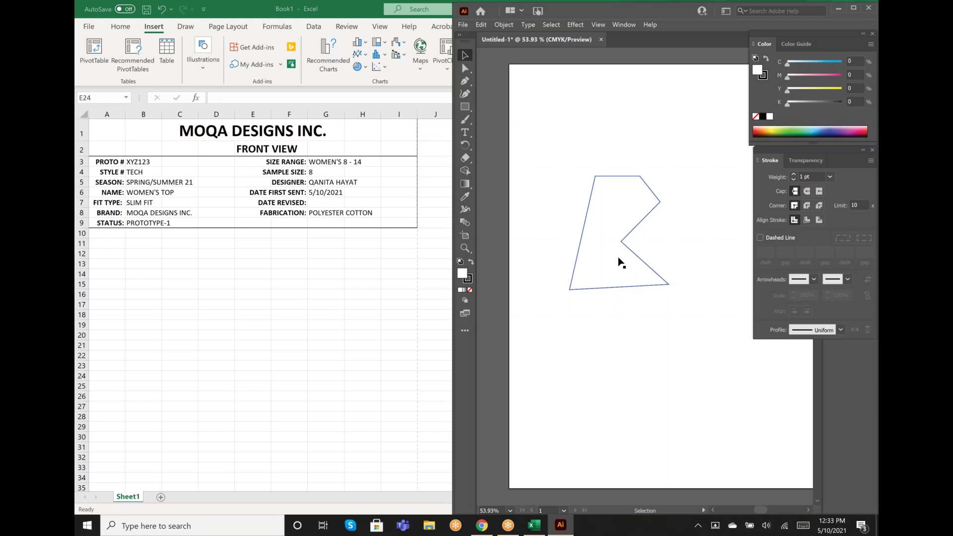
pyautogui.moveTo(586, 276); pyautogui.dragTo(313, 296)
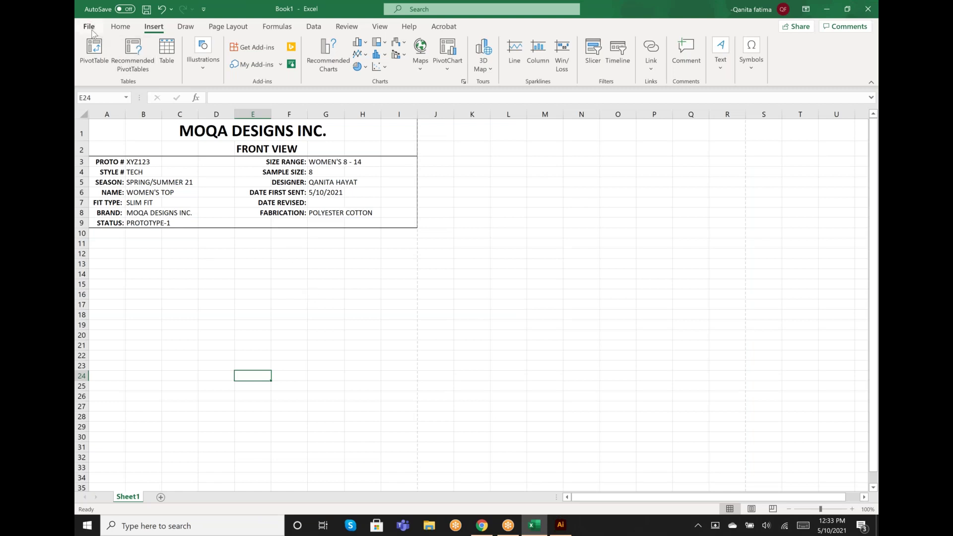
# Leave the file view, return to the Home tab, and select row 1 then cell B14.
pyautogui.click(90, 30)
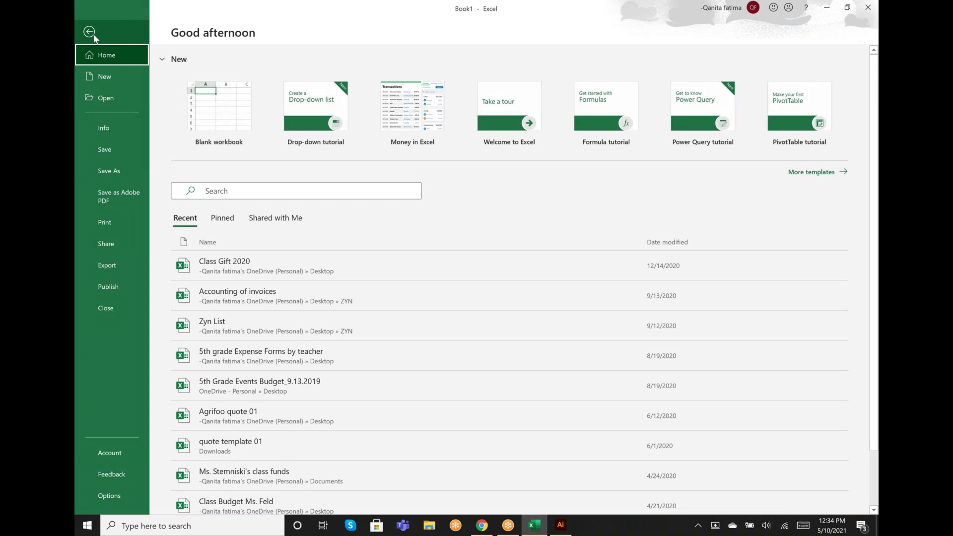
pyautogui.click(92, 33)
pyautogui.click(123, 30)
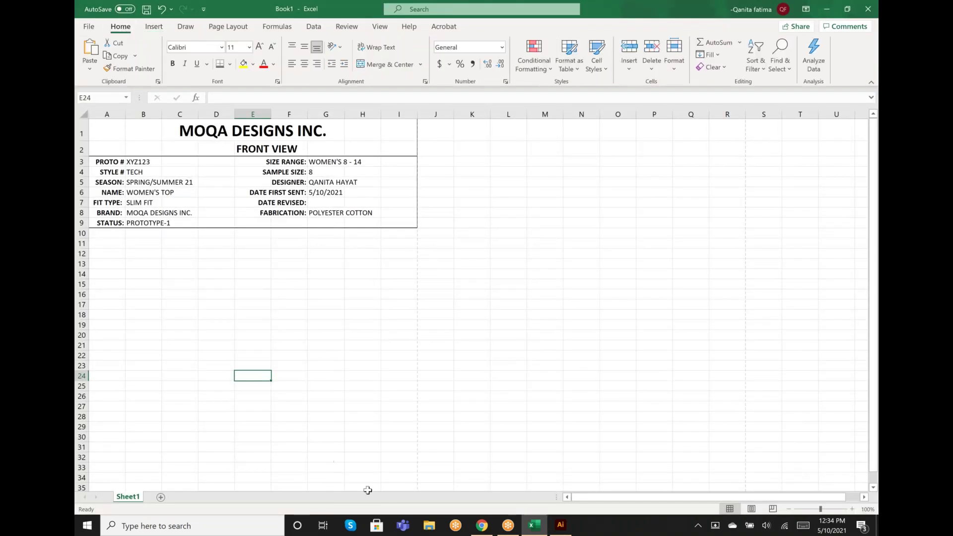
pyautogui.click(82, 133)
pyautogui.click(151, 277)
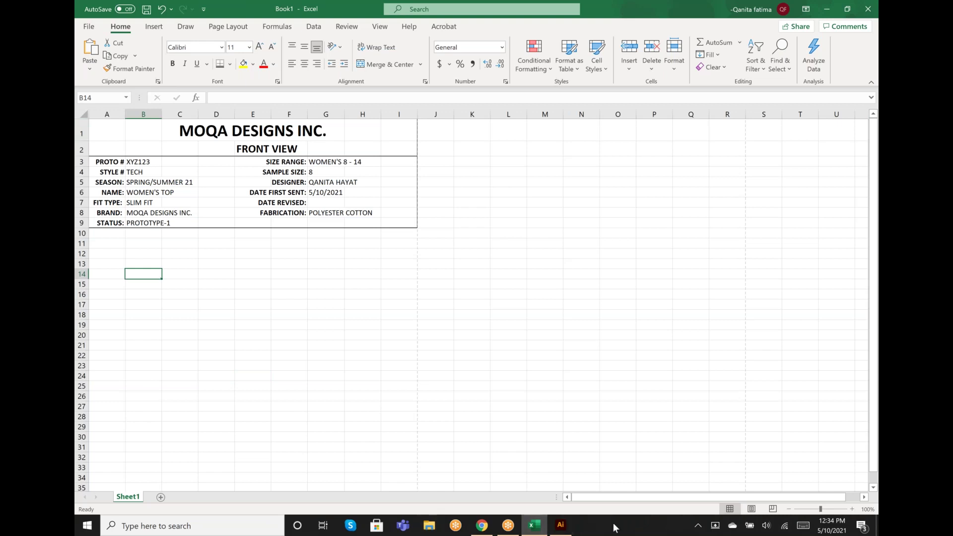
# Bring Illustrator forward and try dragging the polygon toward Excel, leaving it deselected.
pyautogui.click(560, 527)
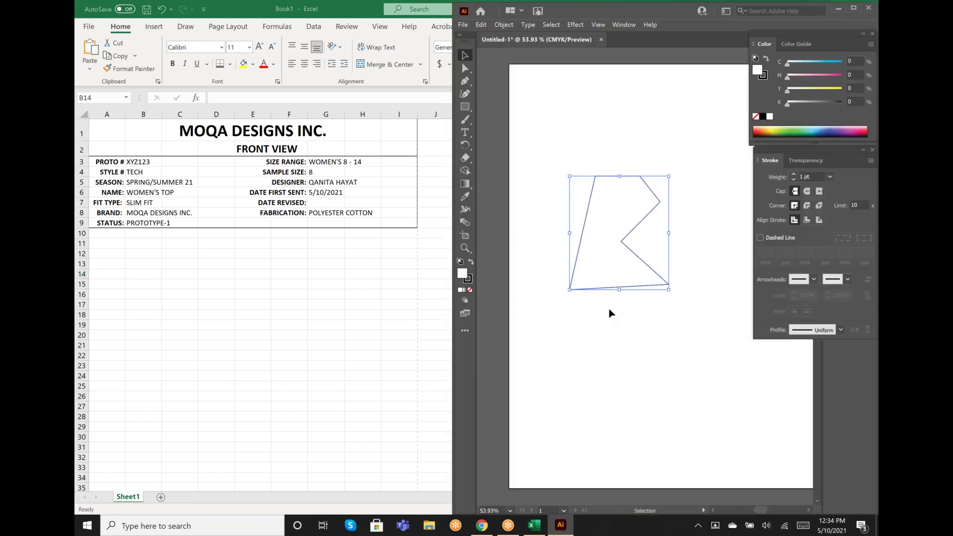
pyautogui.moveTo(613, 275); pyautogui.dragTo(537, 524)
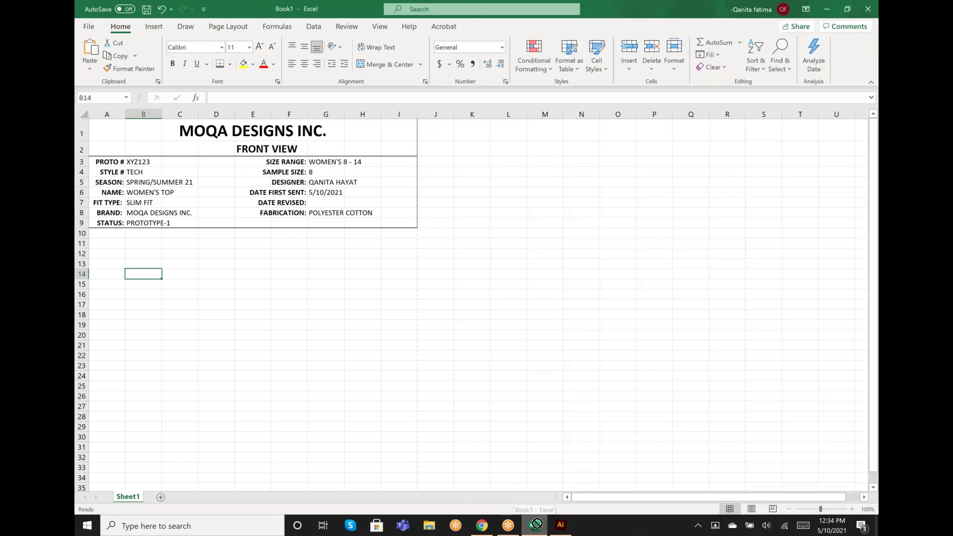
pyautogui.click(561, 524)
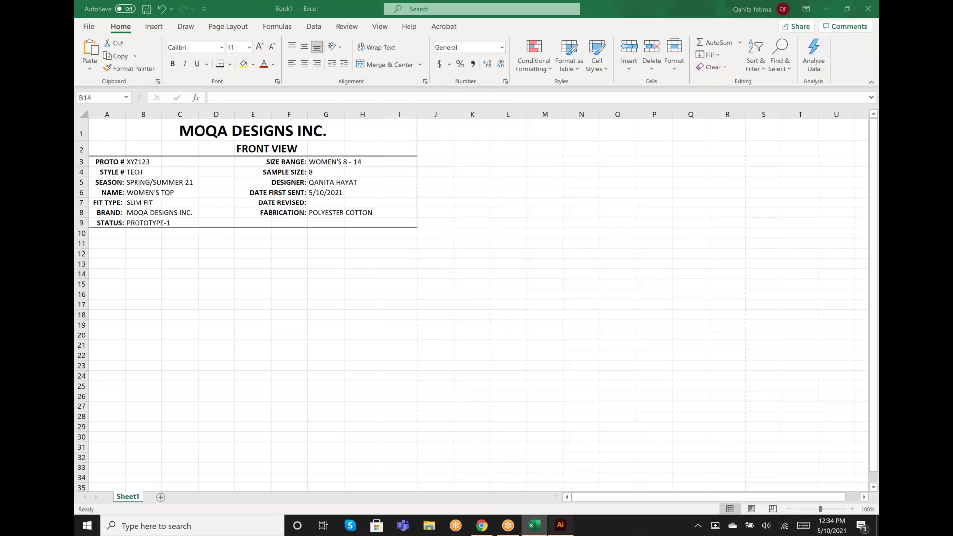
pyautogui.click(570, 326)
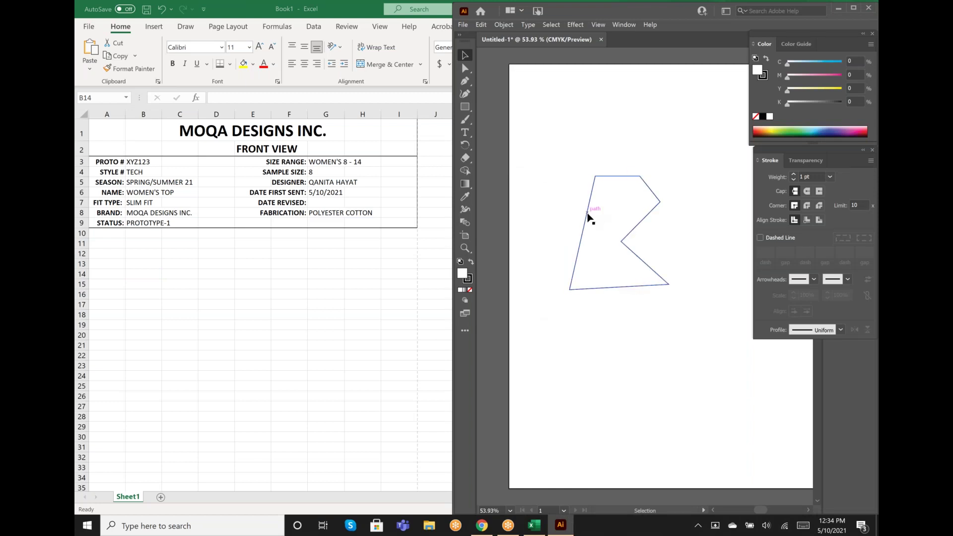
pyautogui.moveTo(588, 217); pyautogui.dragTo(562, 533)
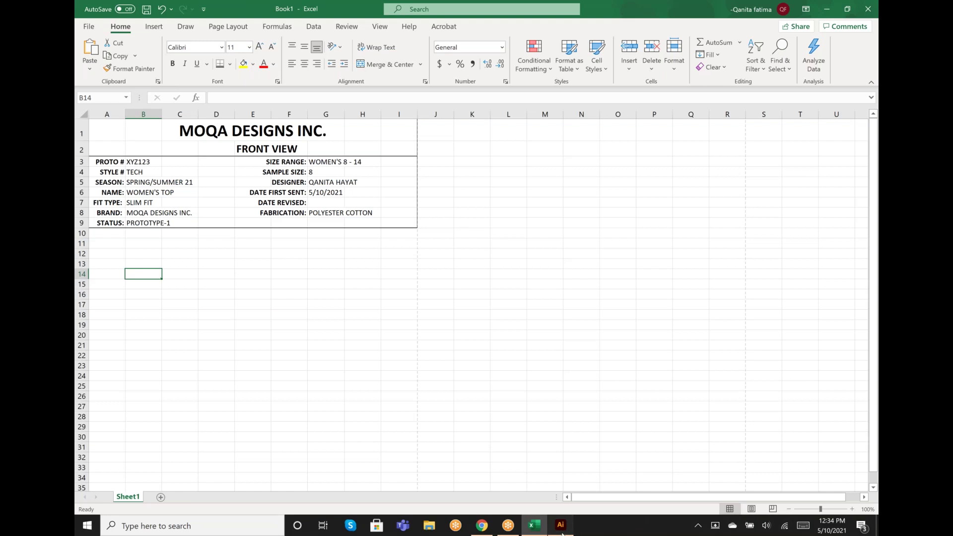
pyautogui.click(562, 533)
pyautogui.click(583, 326)
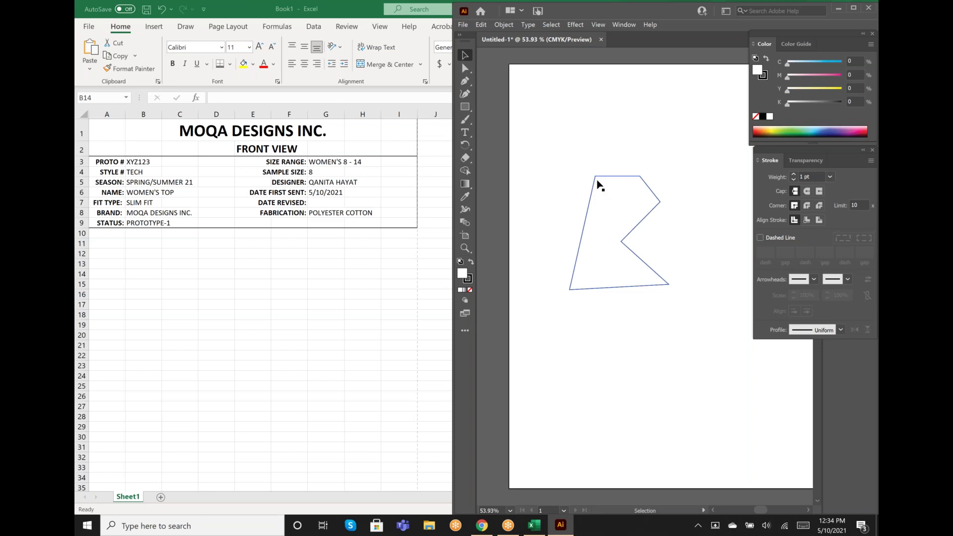
# Round all the polygon's corners using its anchor points.
pyautogui.click(467, 67)
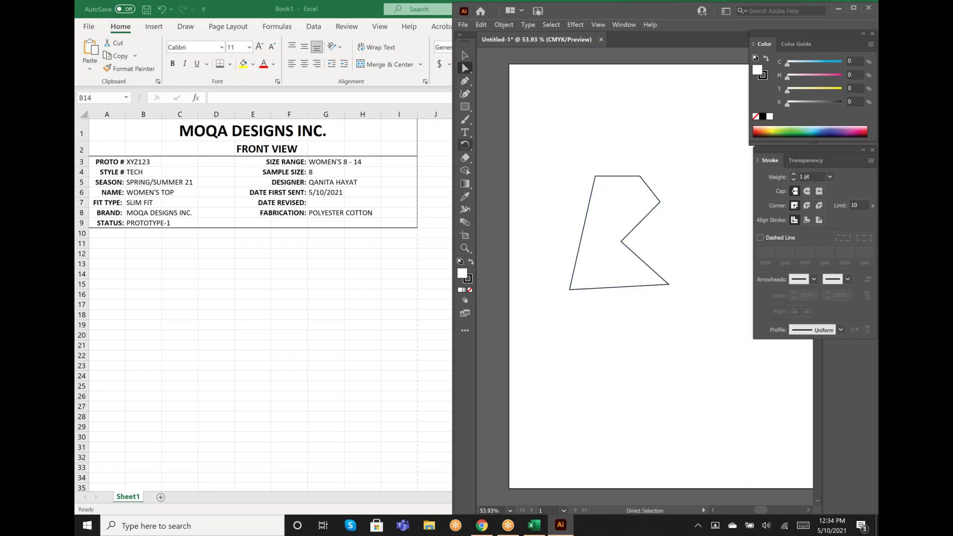
pyautogui.click(605, 193)
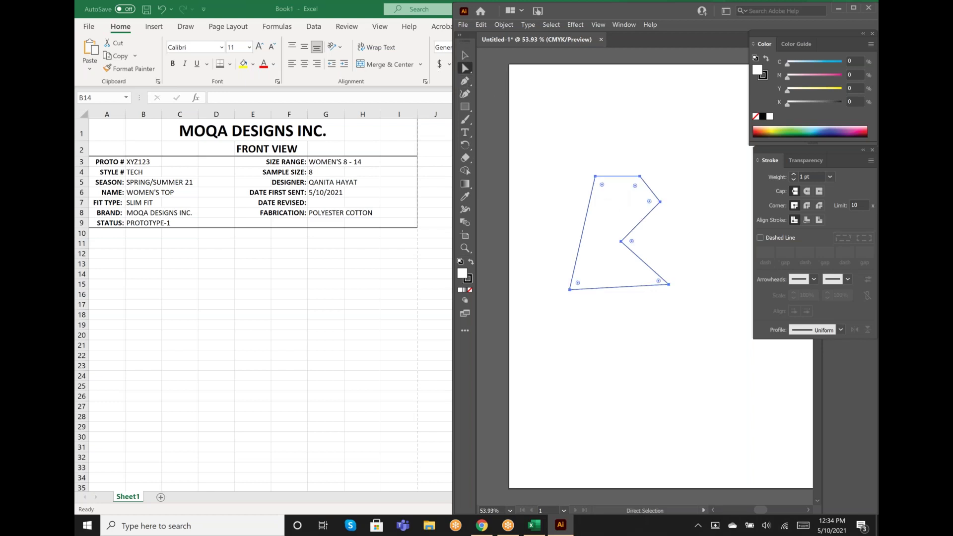
pyautogui.moveTo(602, 185); pyautogui.dragTo(614, 205)
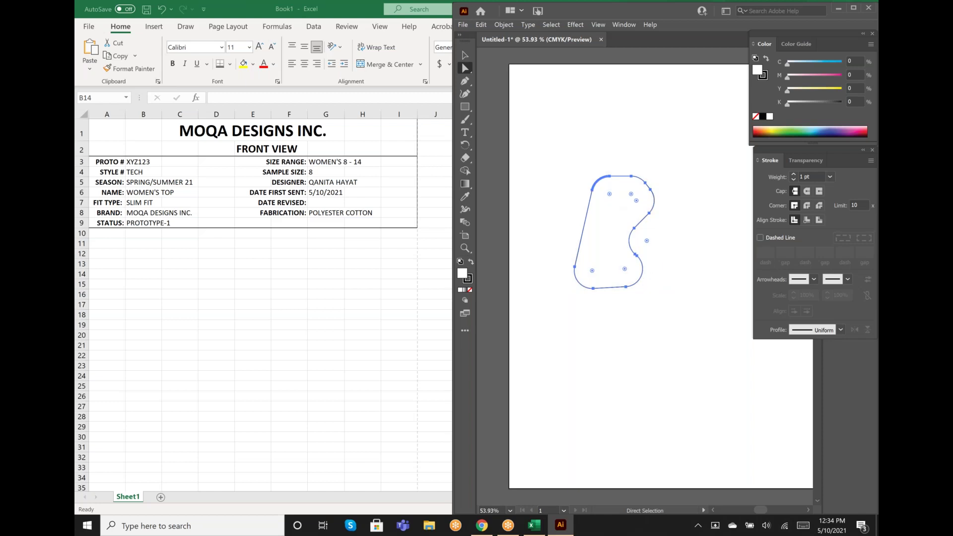
pyautogui.click(463, 53)
pyautogui.click(544, 194)
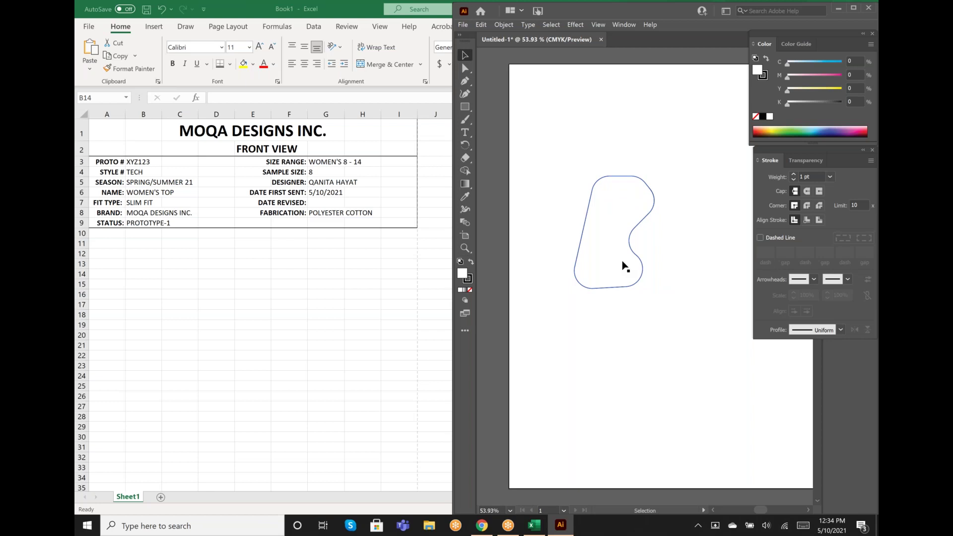
# Group the rounded outline shape after a failed attempt to drop it into Excel.
pyautogui.moveTo(600, 278); pyautogui.dragTo(593, 517)
pyautogui.click(535, 527)
pyautogui.moveTo(534, 532); pyautogui.dragTo(614, 257)
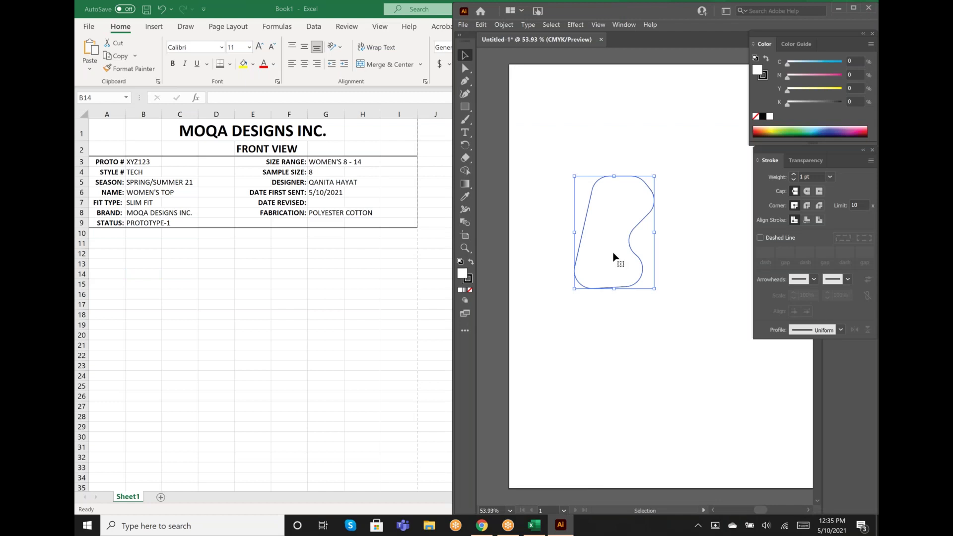
pyautogui.rightClick(614, 257)
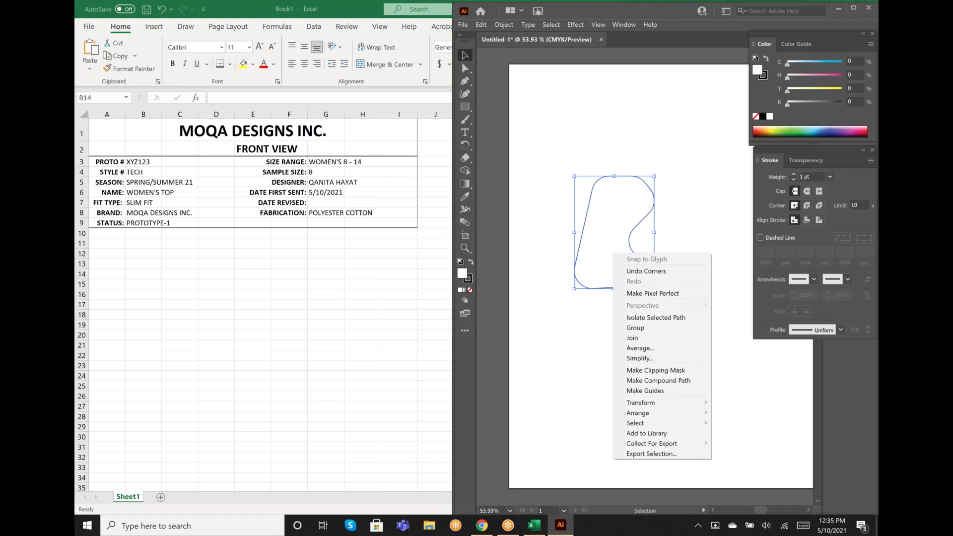
pyautogui.click(658, 326)
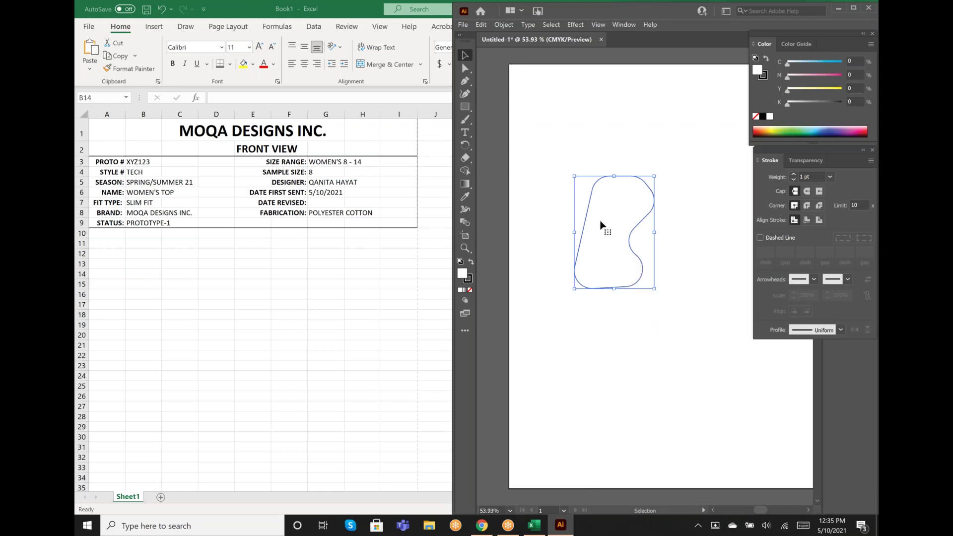
# Open the Move dialog for the grouped shape, showing 0 pt offsets.
pyautogui.moveTo(600, 226); pyautogui.dragTo(600, 273)
pyautogui.rightClick(601, 270)
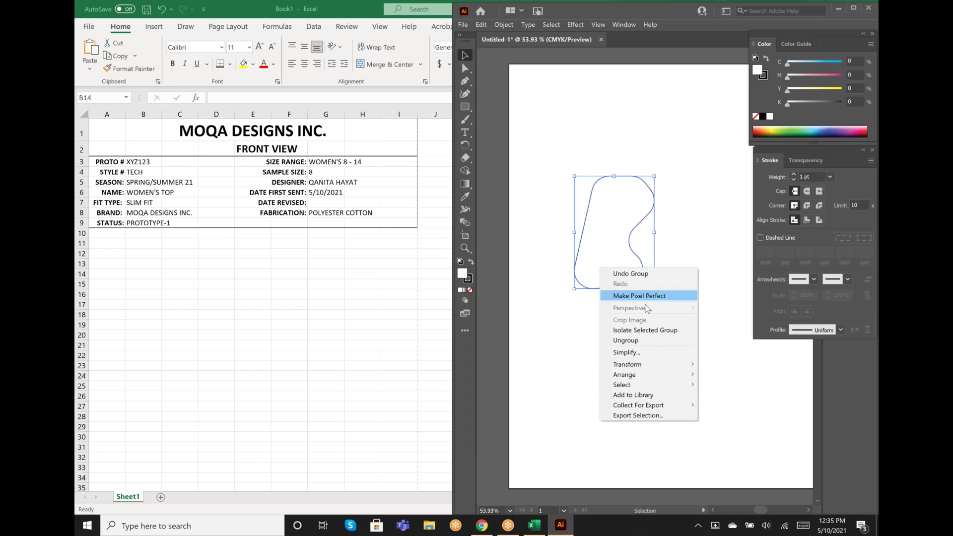
pyautogui.click(463, 64)
pyautogui.click(462, 60)
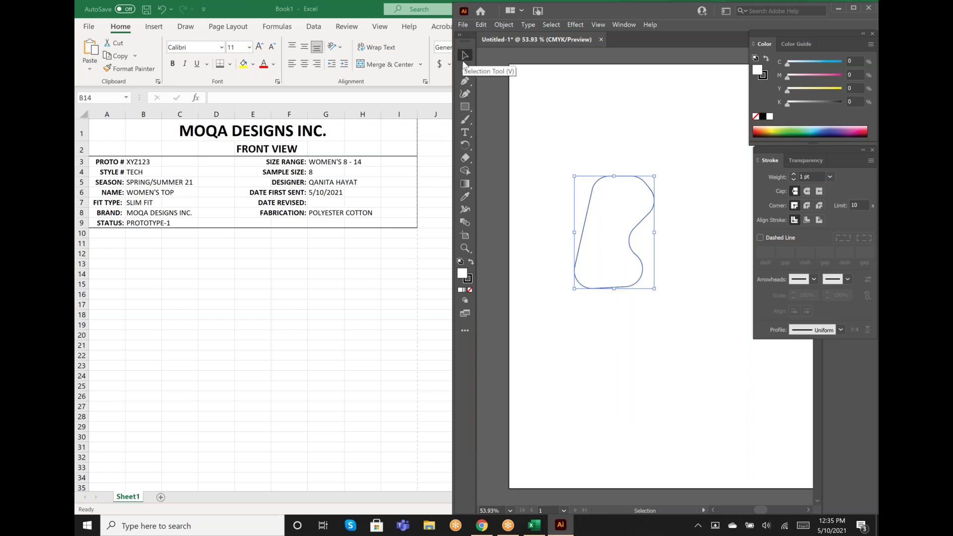
pyautogui.doubleClick(464, 56)
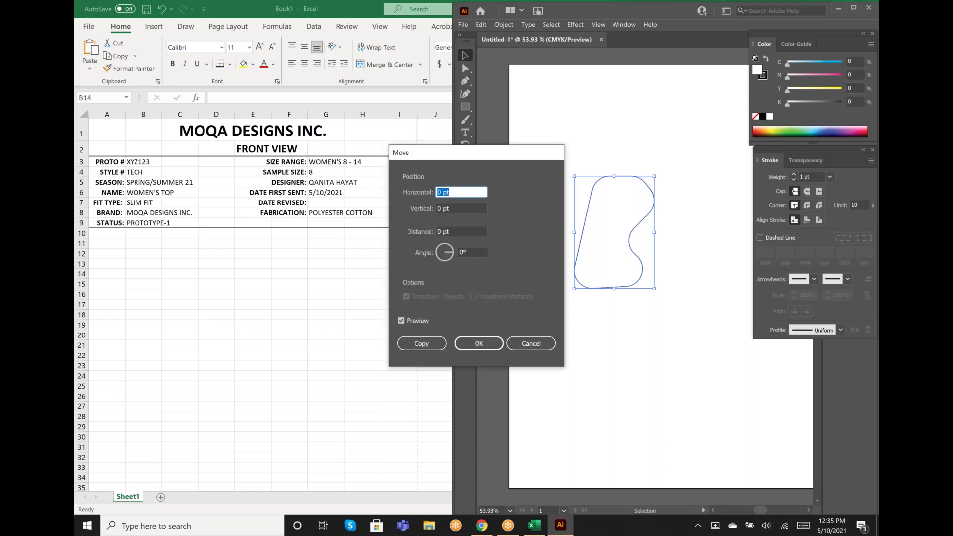
# Cancel the Move dialog without moving, deselect the shape, and bring Excel to the front.
pyautogui.click(529, 346)
pyautogui.hotkey('ctrl', 'shift', 'a')
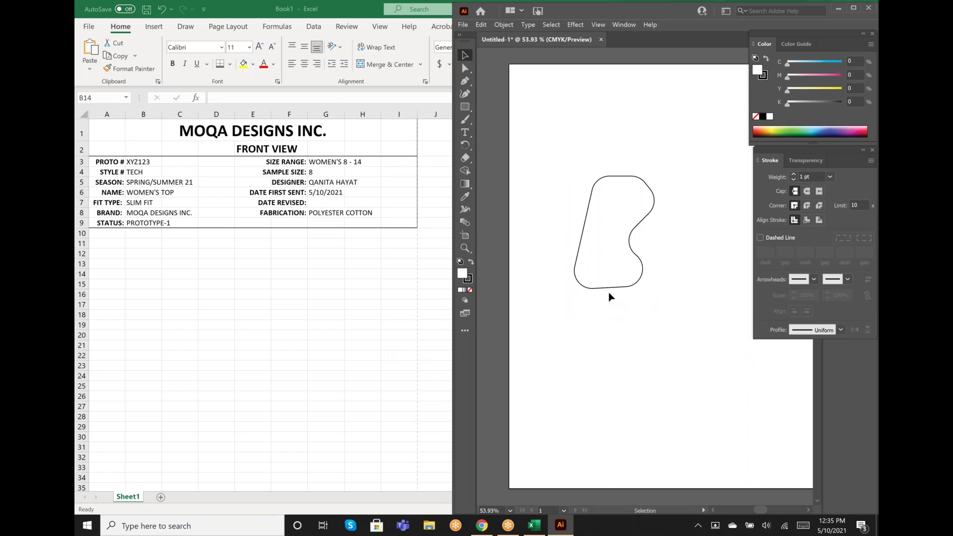
pyautogui.moveTo(608, 289); pyautogui.dragTo(215, 300)
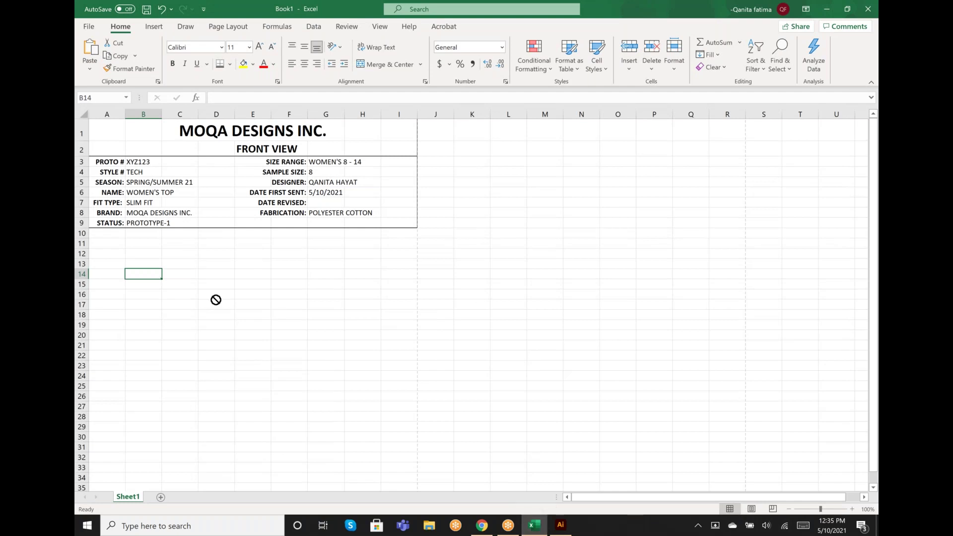
pyautogui.moveTo(216, 300); pyautogui.dragTo(591, 463)
pyautogui.click(567, 530)
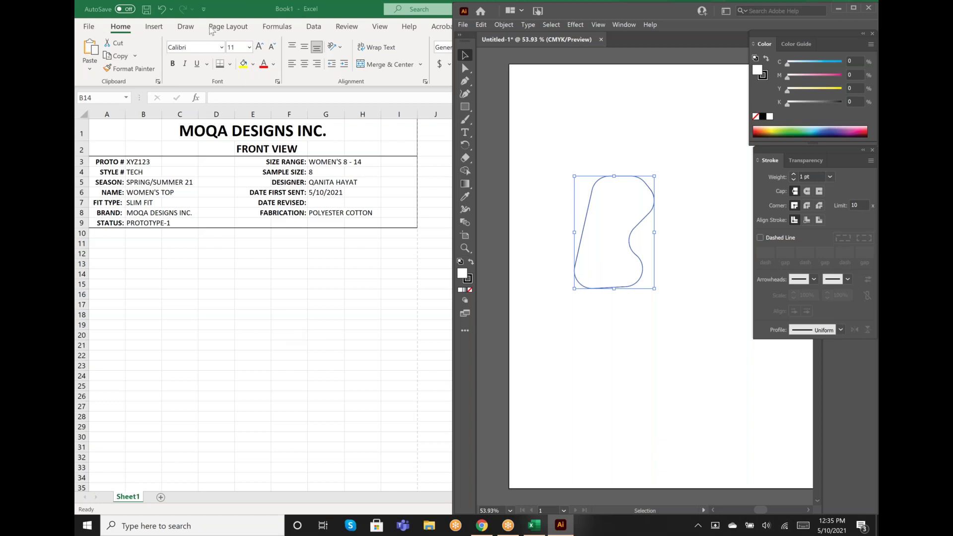
pyautogui.hotkey('alt', 'Tab')
# Insert the flower image from the Desktop Embroidery folder into the sheet.
pyautogui.click(155, 26)
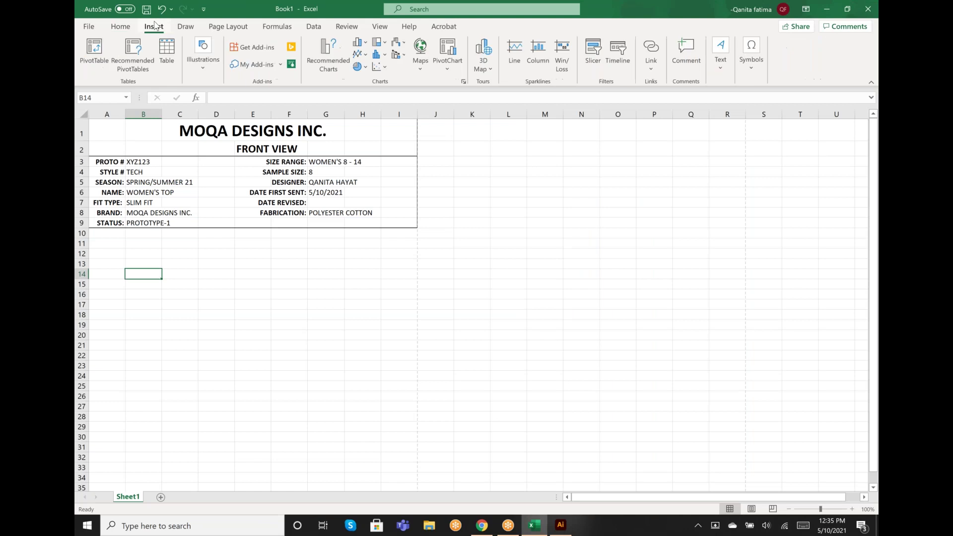
pyautogui.click(206, 65)
pyautogui.click(204, 103)
pyautogui.click(219, 153)
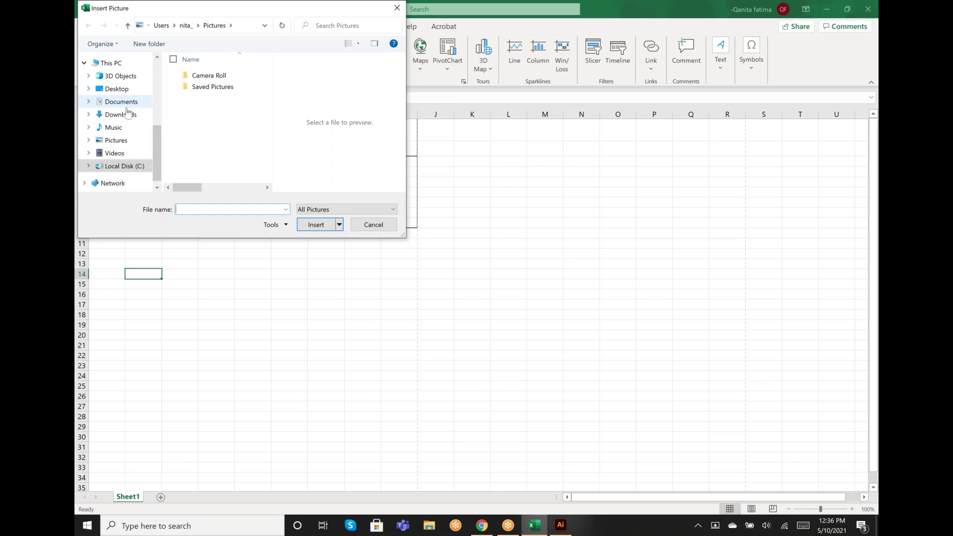
pyautogui.click(119, 89)
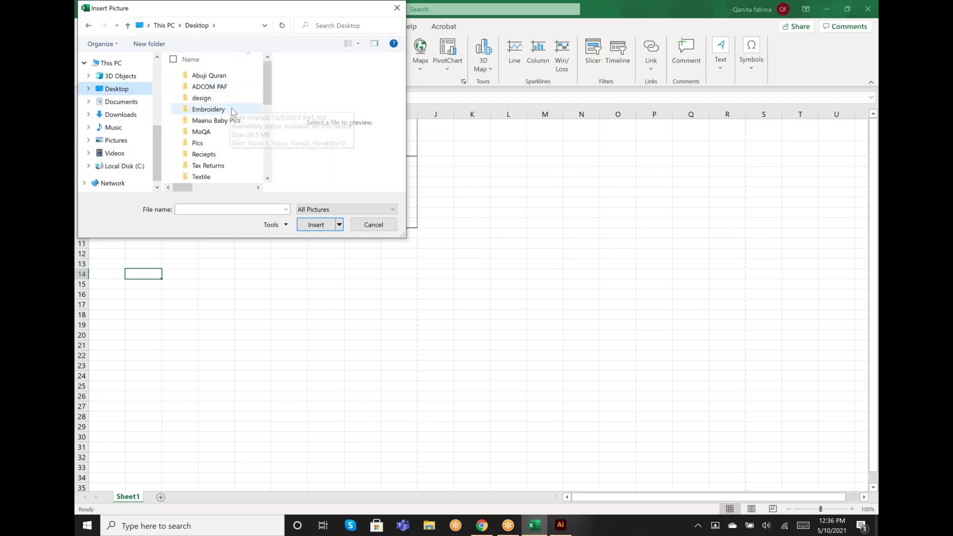
pyautogui.doubleClick(204, 98)
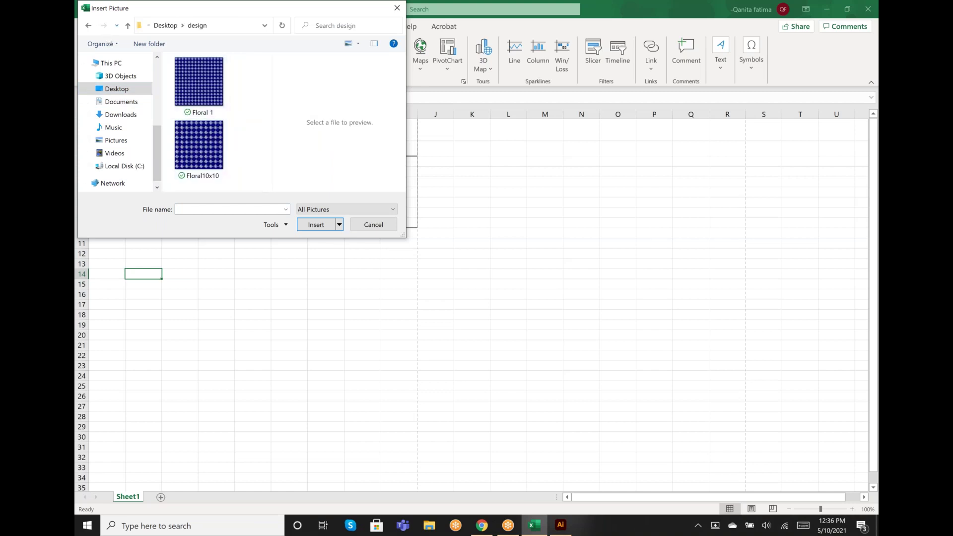
pyautogui.click(92, 26)
pyautogui.doubleClick(214, 111)
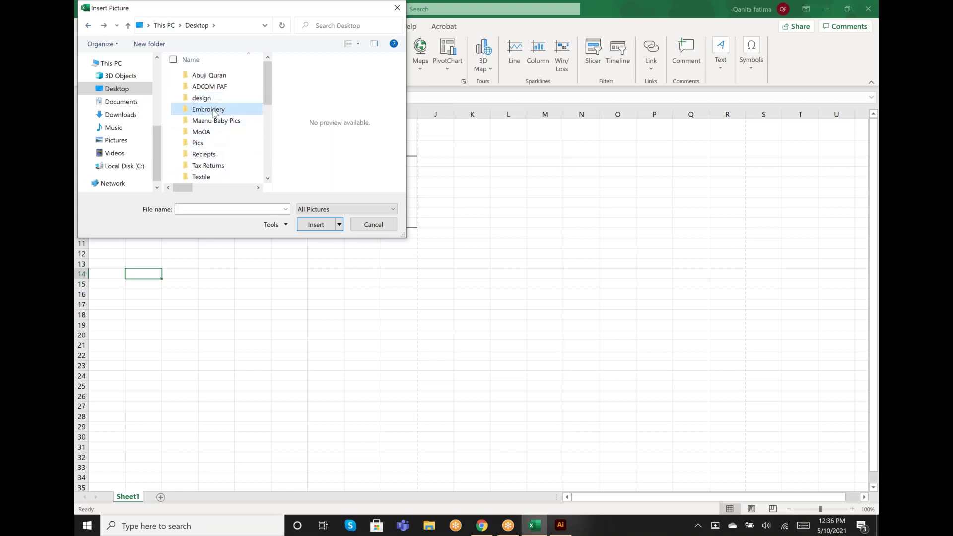
pyautogui.click(209, 132)
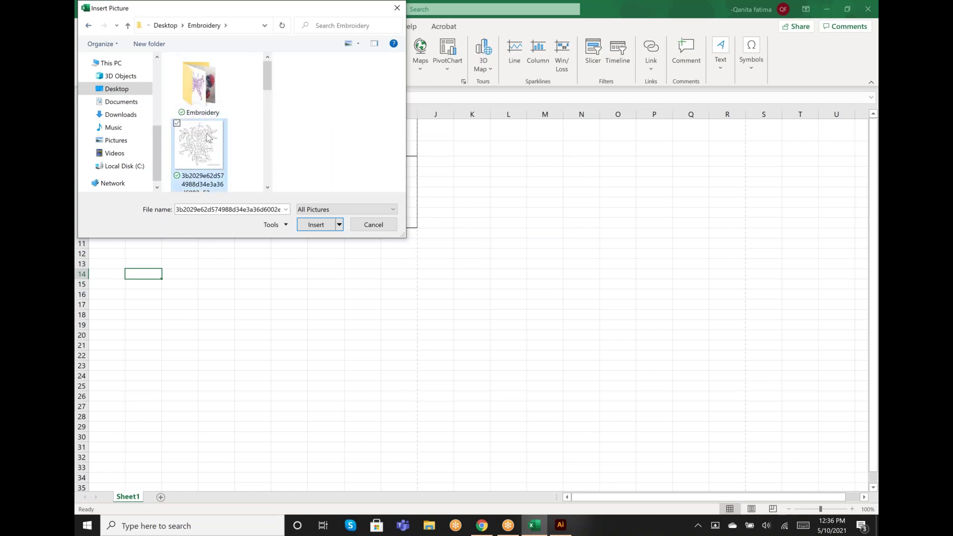
pyautogui.click(318, 227)
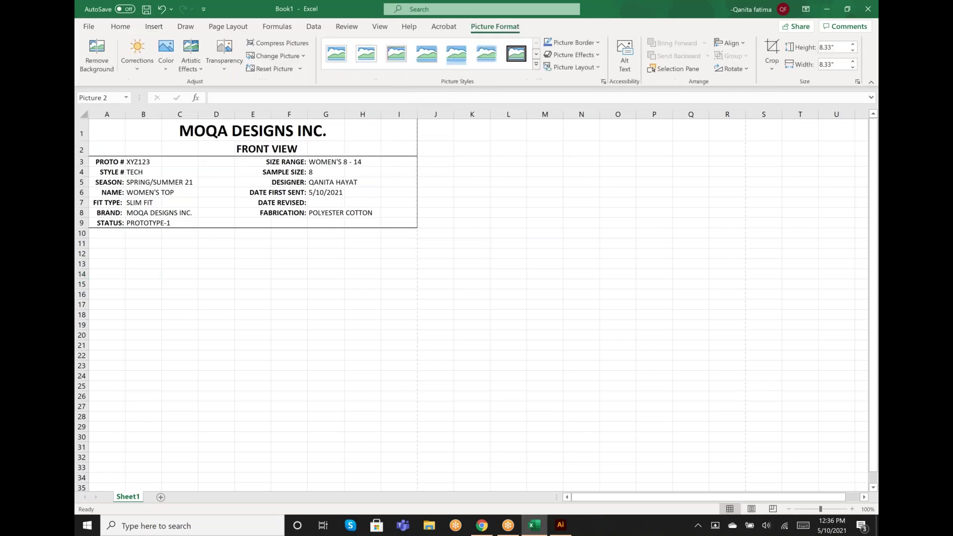
# Resize the flower picture to about 2.87 by 1.75 inches and place it below row 9.
pyautogui.moveTo(556, 268); pyautogui.dragTo(499, 323)
pyautogui.moveTo(326, 368); pyautogui.dragTo(289, 269)
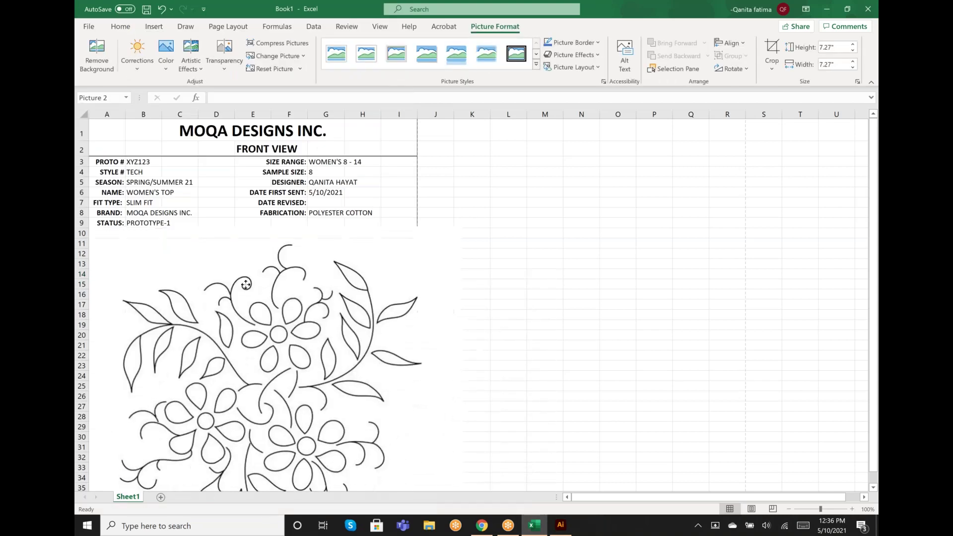
pyautogui.moveTo(393, 408); pyautogui.dragTo(316, 412)
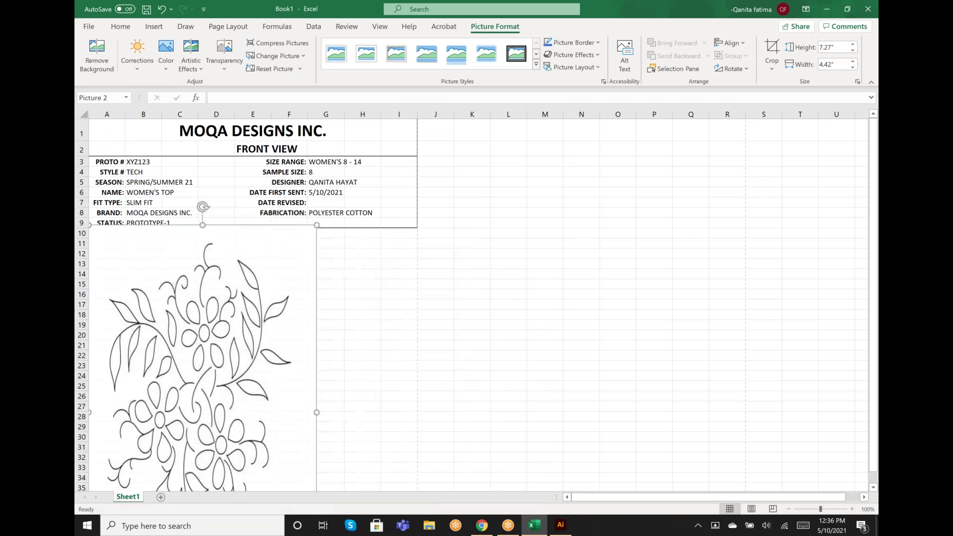
pyautogui.moveTo(316, 224); pyautogui.dragTo(233, 343)
pyautogui.moveTo(179, 400); pyautogui.dragTo(272, 283)
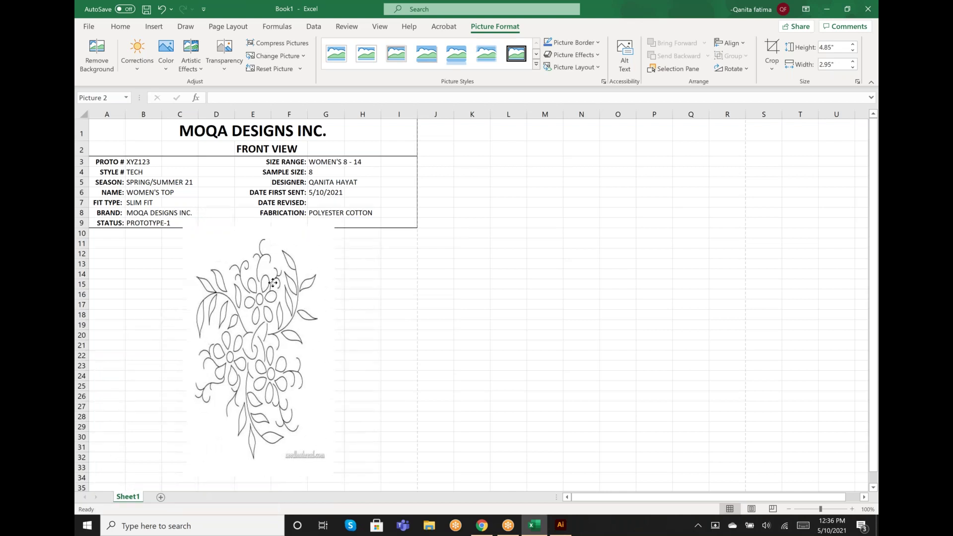
pyautogui.moveTo(334, 476); pyautogui.dragTo(275, 380)
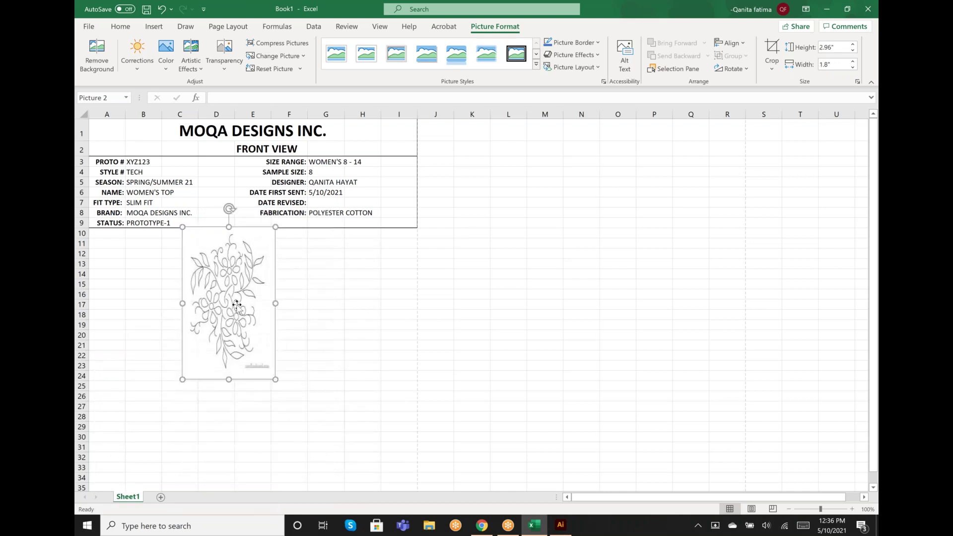
pyautogui.moveTo(231, 325); pyautogui.dragTo(231, 380)
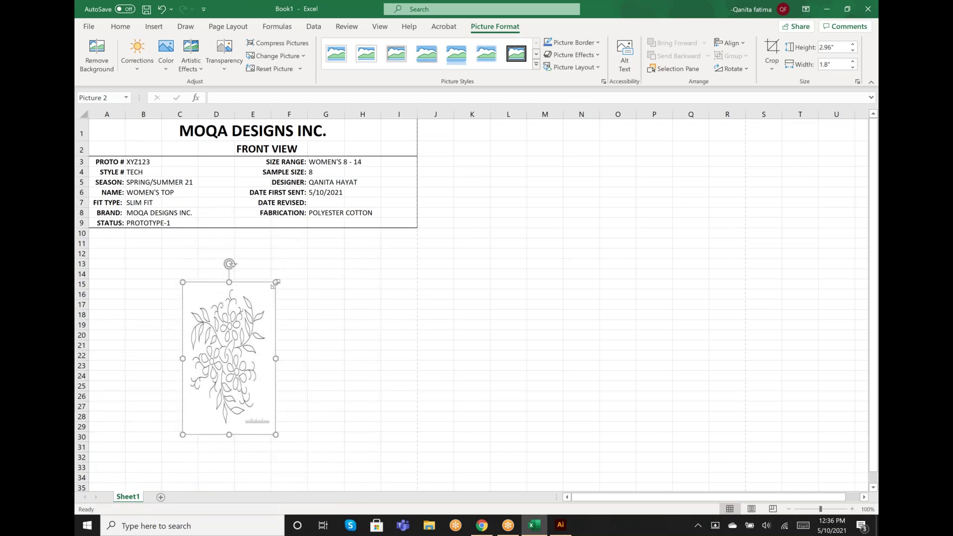
pyautogui.moveTo(273, 285); pyautogui.dragTo(271, 289)
pyautogui.moveTo(222, 330); pyautogui.dragTo(217, 297)
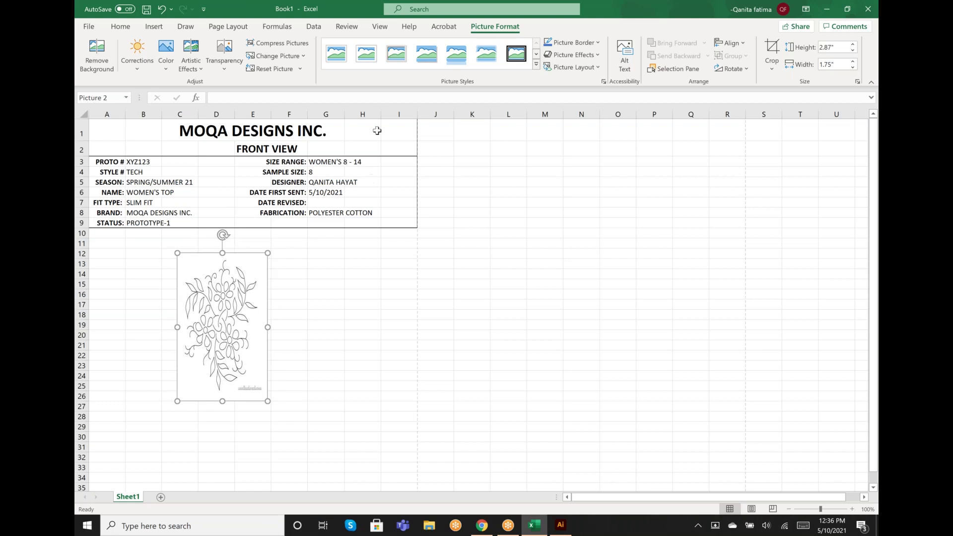
pyautogui.scroll(-1, 105, 237)
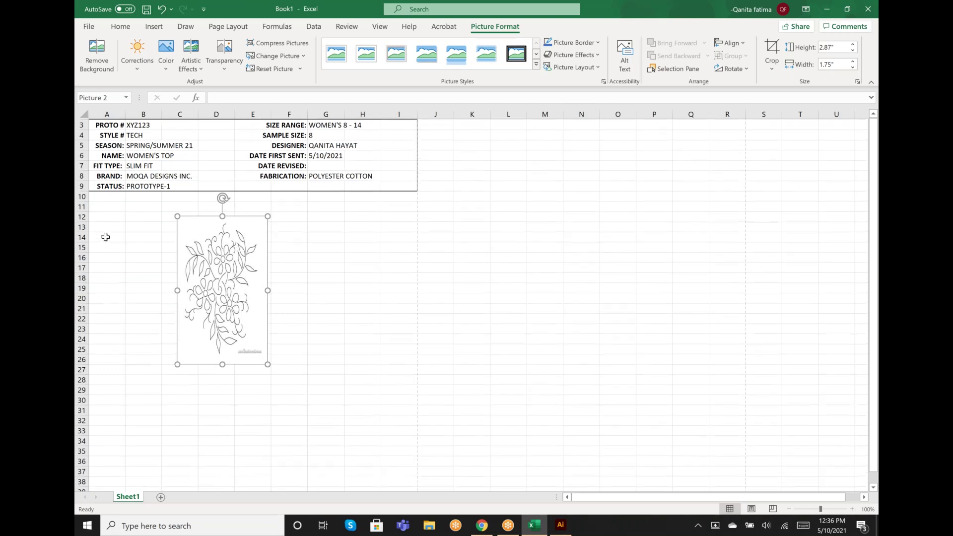
# Give cells A10:I45 a thick outside border around the flower picture.
pyautogui.press('Escape')
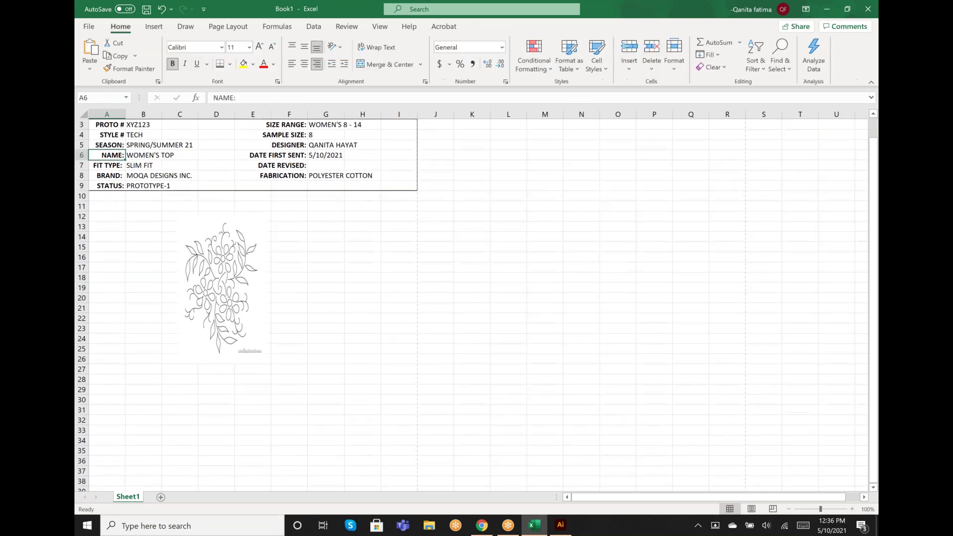
pyautogui.moveTo(106, 196); pyautogui.dragTo(403, 340)
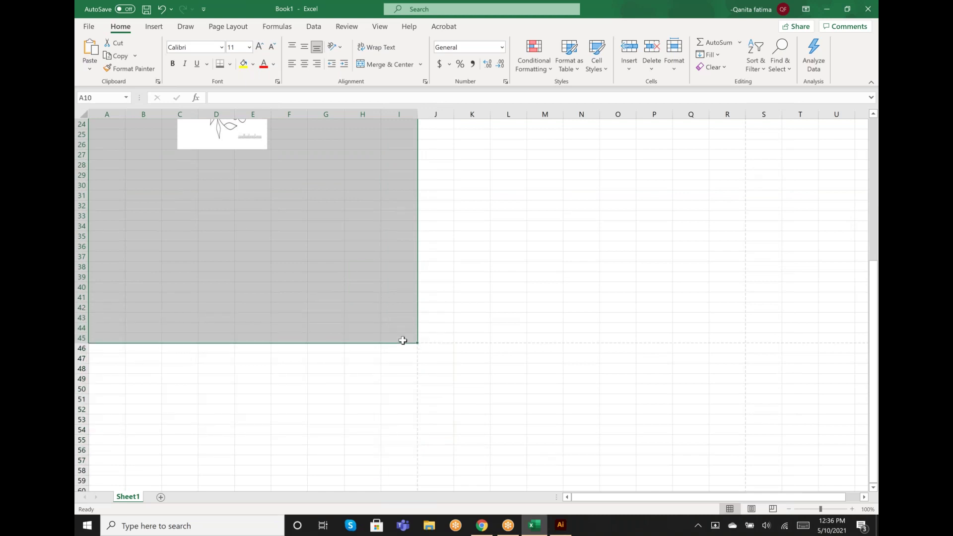
pyautogui.click(229, 65)
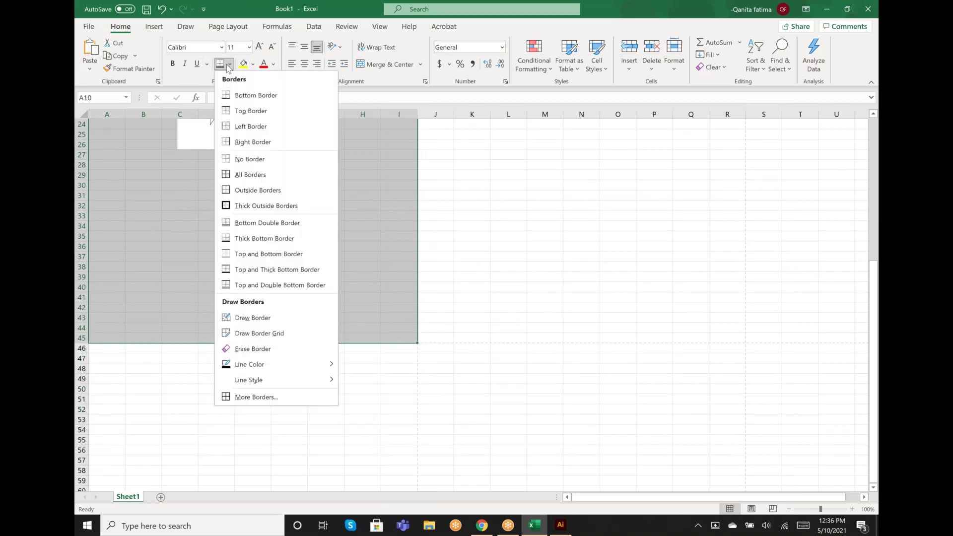
pyautogui.click(252, 205)
pyautogui.scroll(8, 253, 208)
pyautogui.click(462, 270)
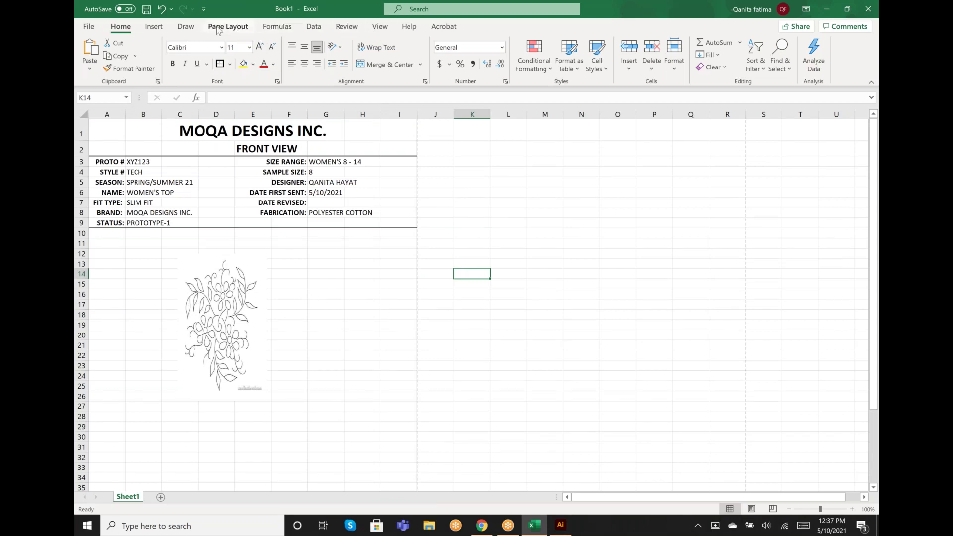
# Browse the ribbon tabs and file view, ending on the Page Layout commands.
pyautogui.click(385, 28)
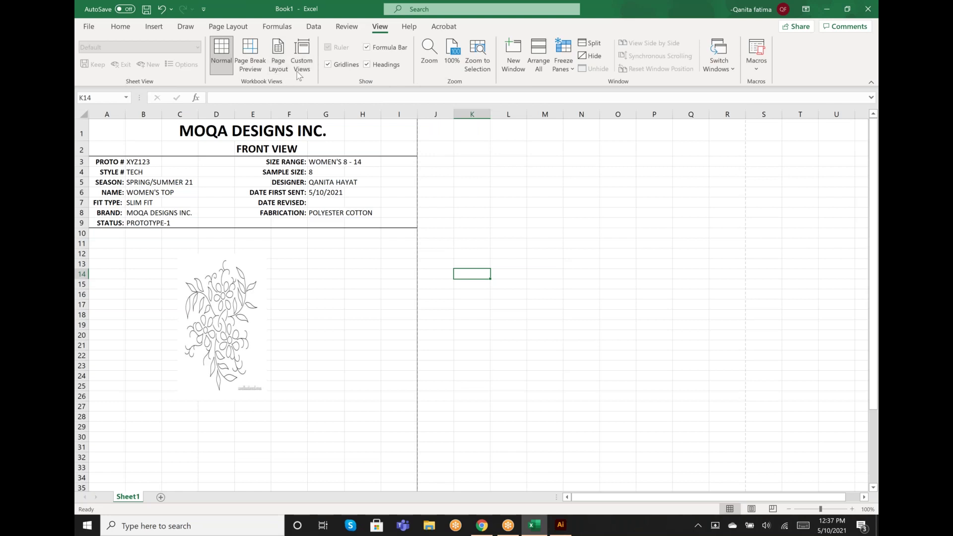
pyautogui.click(344, 28)
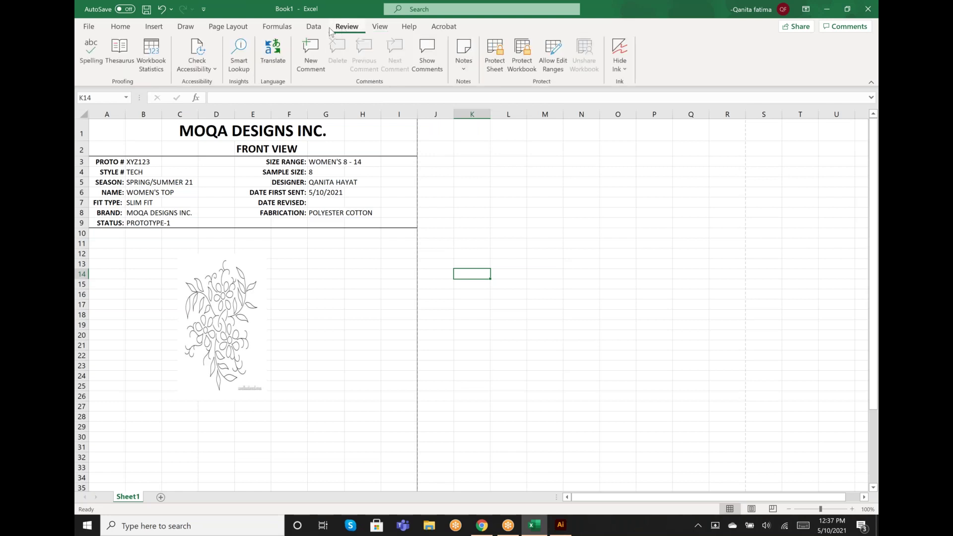
pyautogui.click(314, 30)
pyautogui.click(236, 28)
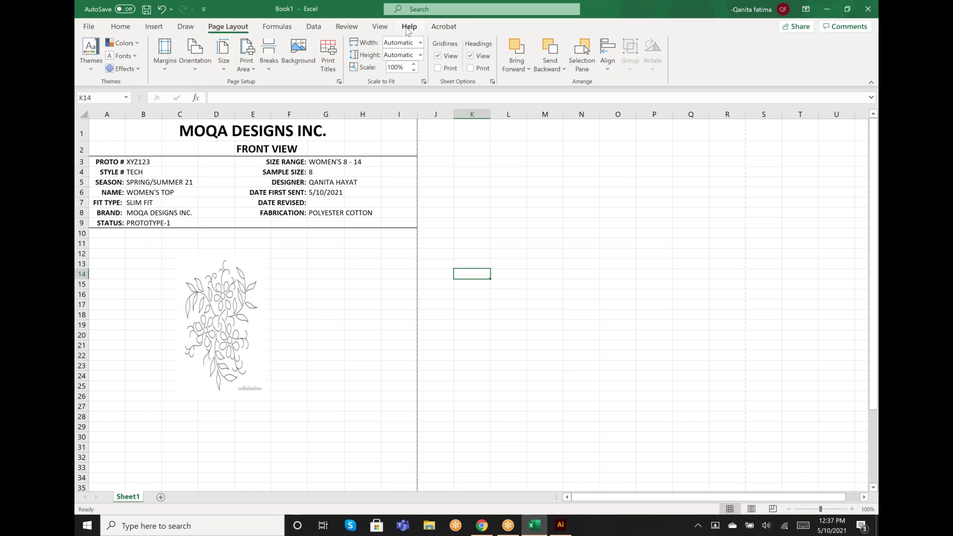
pyautogui.click(386, 30)
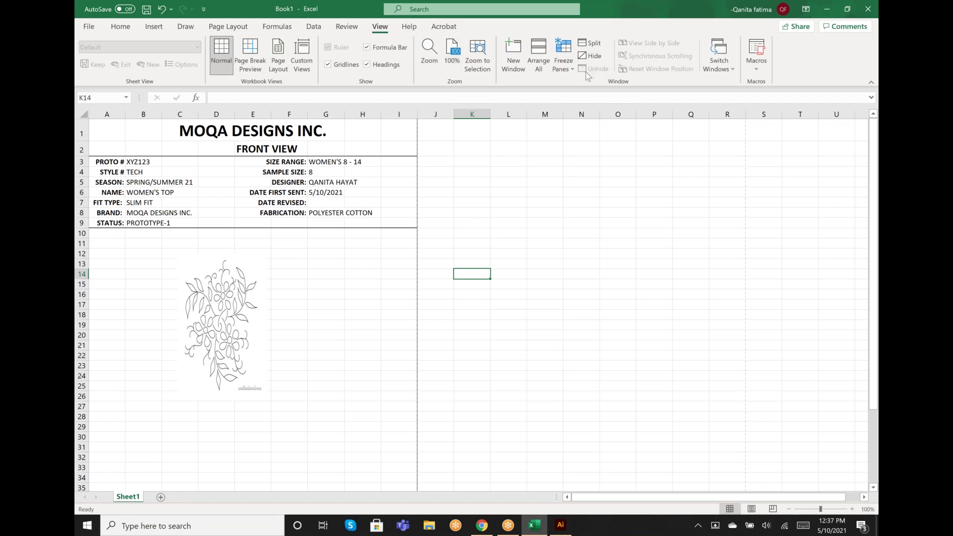
pyautogui.click(89, 27)
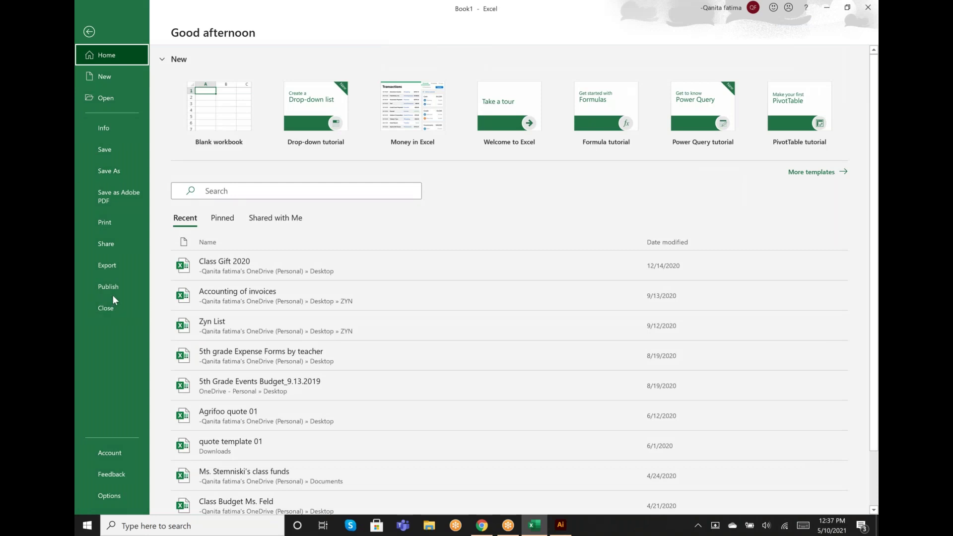
pyautogui.click(92, 35)
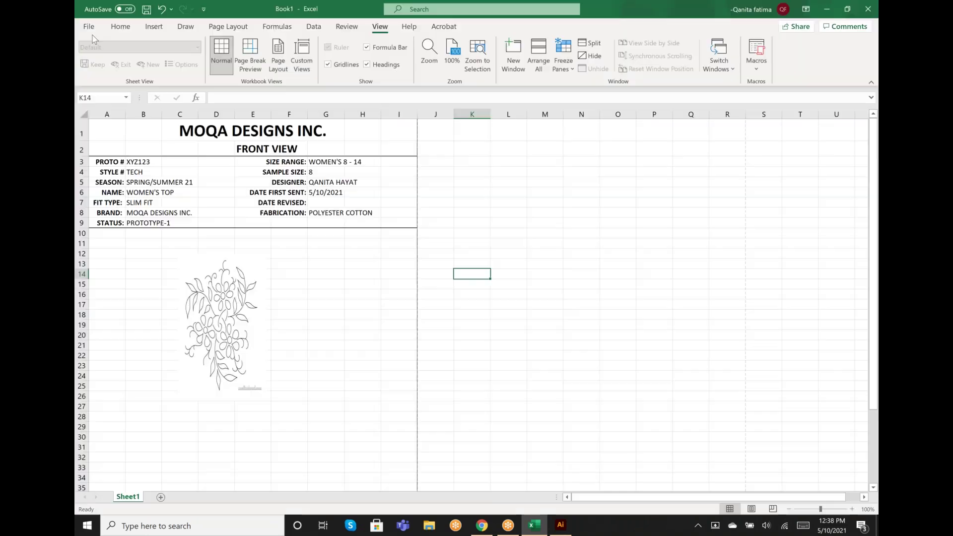
pyautogui.click(114, 26)
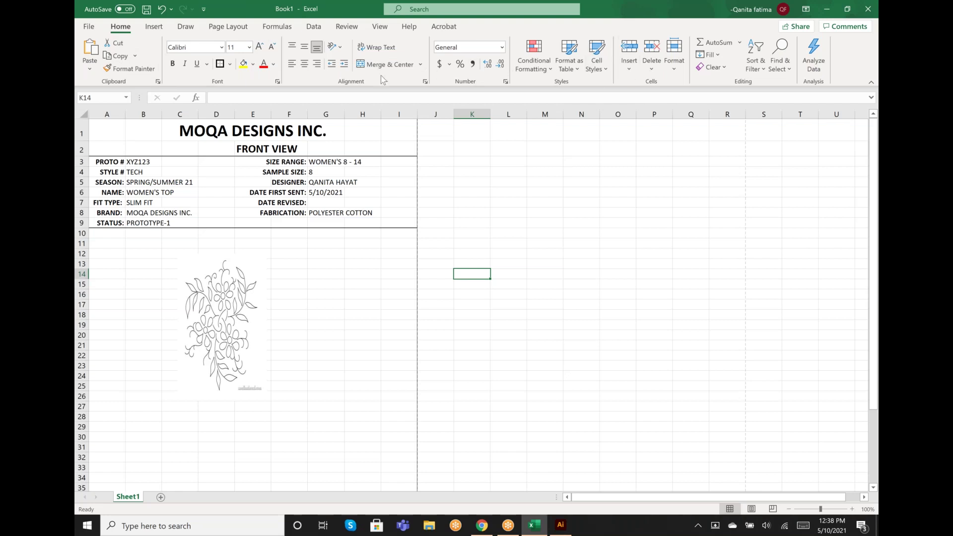
pyautogui.click(155, 27)
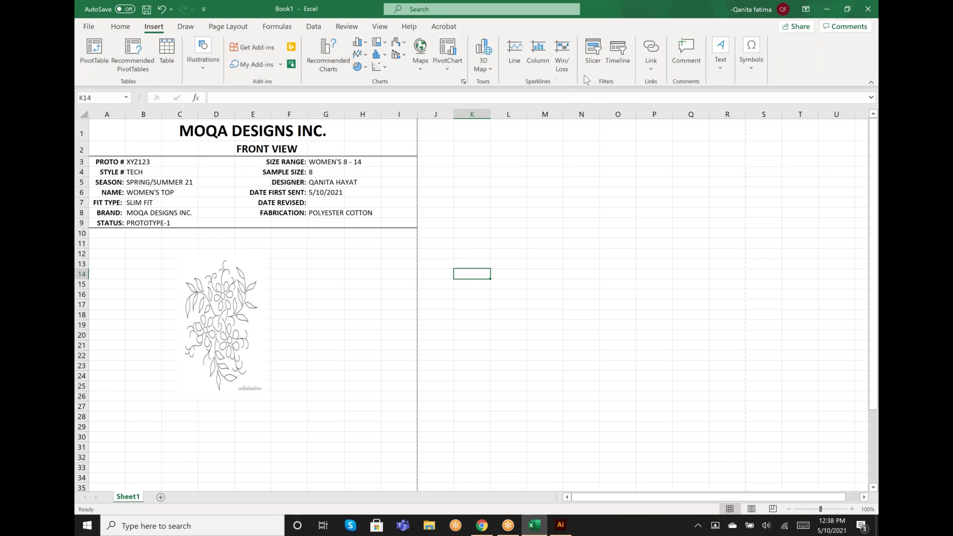
pyautogui.click(185, 28)
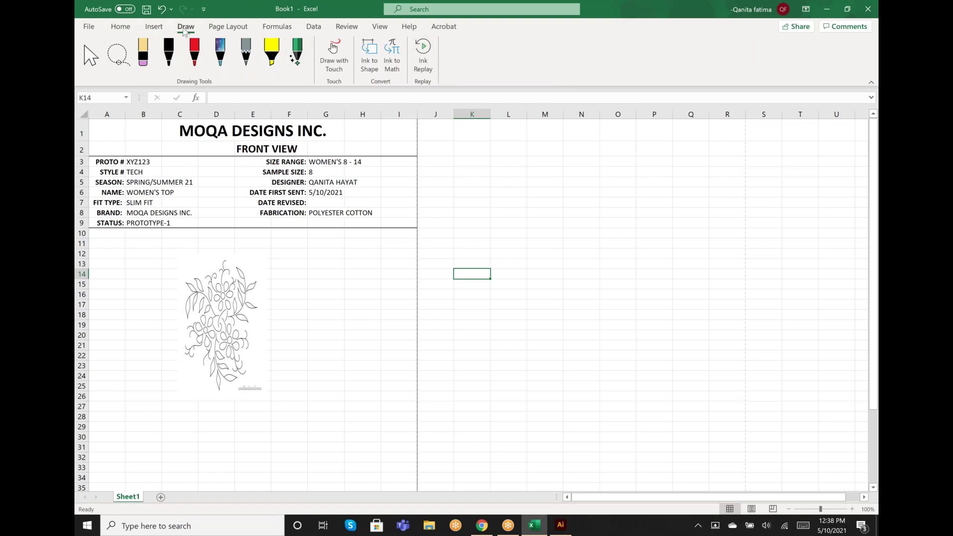
pyautogui.click(227, 27)
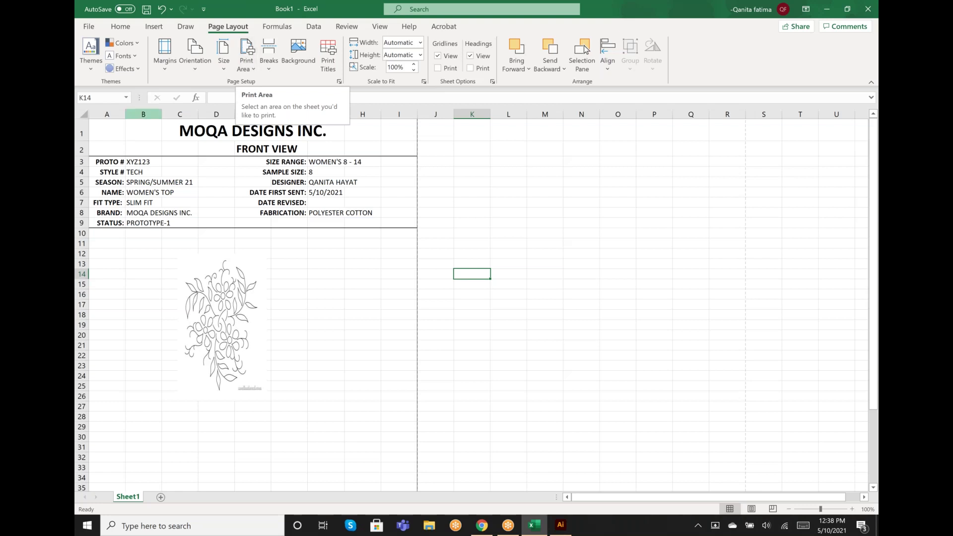
# Select A1:I45 and set it as the print area.
pyautogui.click(103, 131)
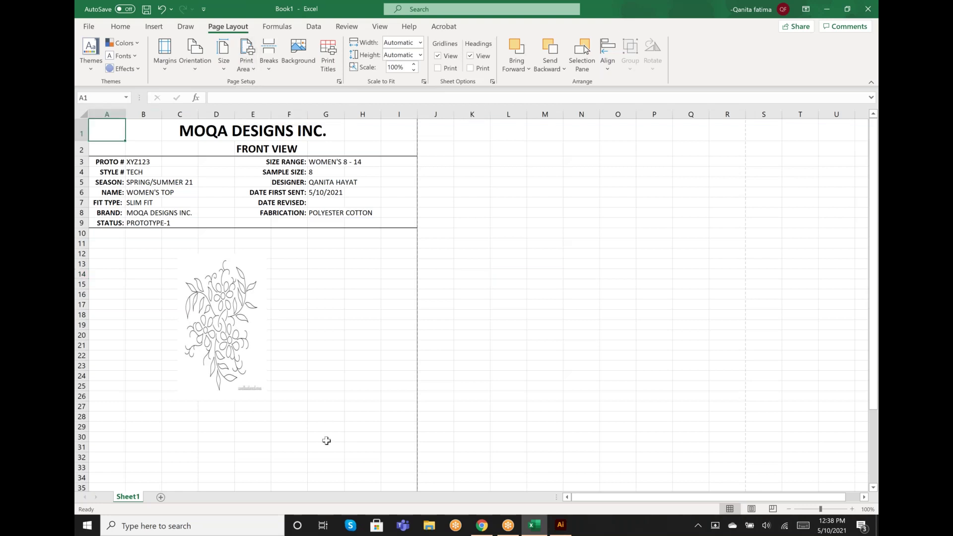
pyautogui.scroll(-4, 326, 441)
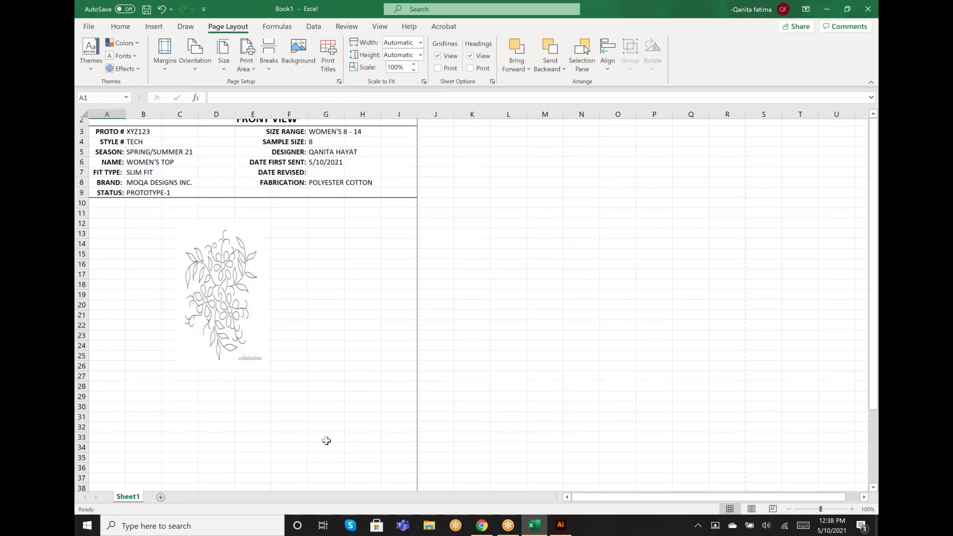
pyautogui.keyDown('shift'); pyautogui.click(404, 462); pyautogui.keyUp('shift')
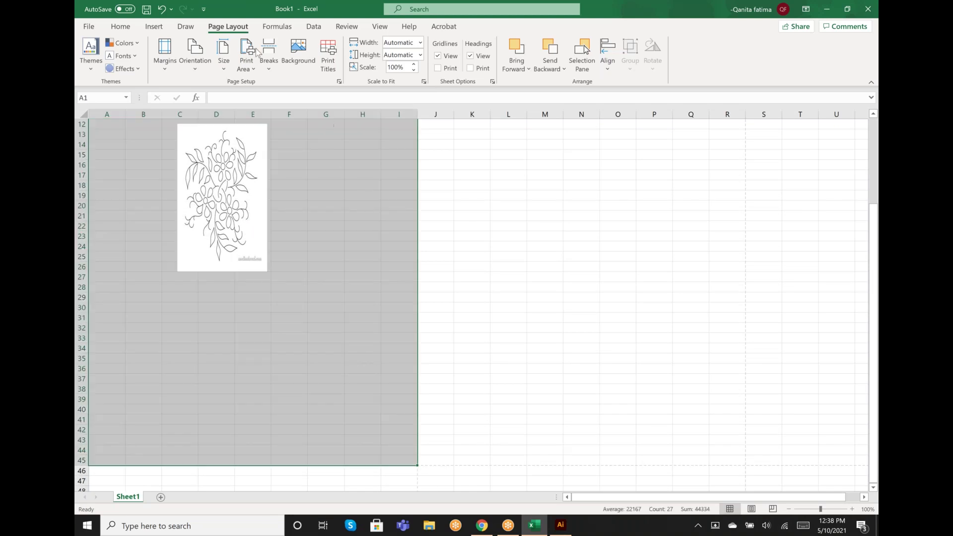
pyautogui.click(247, 61)
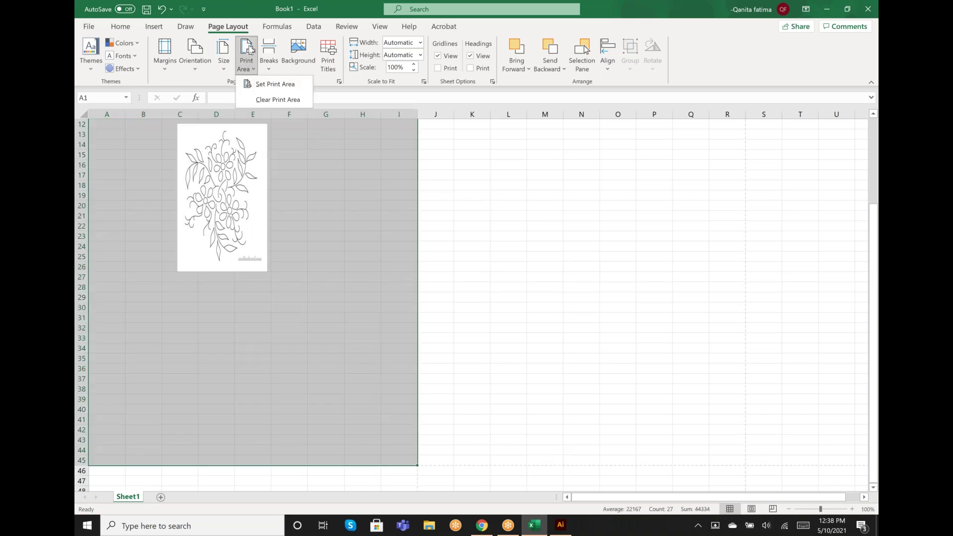
pyautogui.click(274, 84)
# Undo the print area, then set it again on A1:I45.
pyautogui.scroll(4, 253, 298)
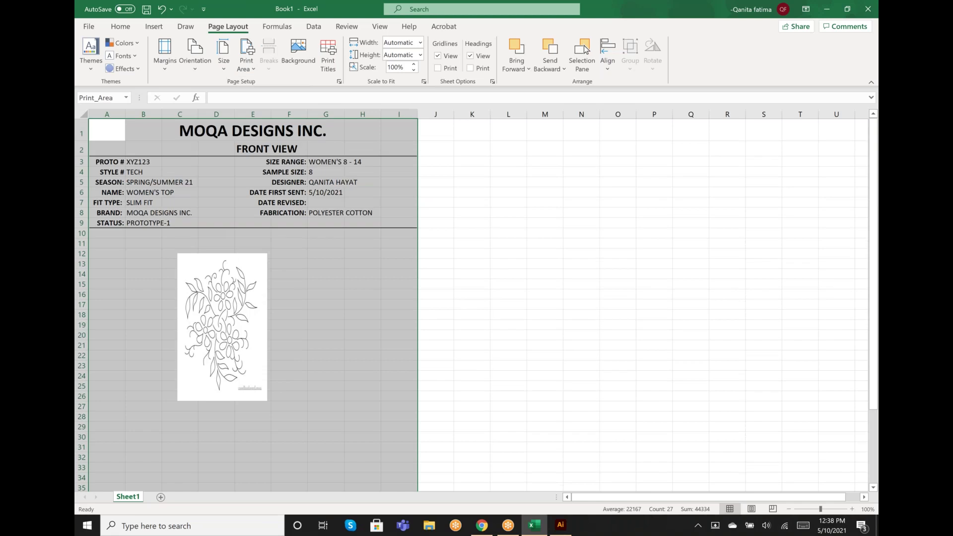
pyautogui.click(444, 27)
pyautogui.hotkey('ctrl', 'z')
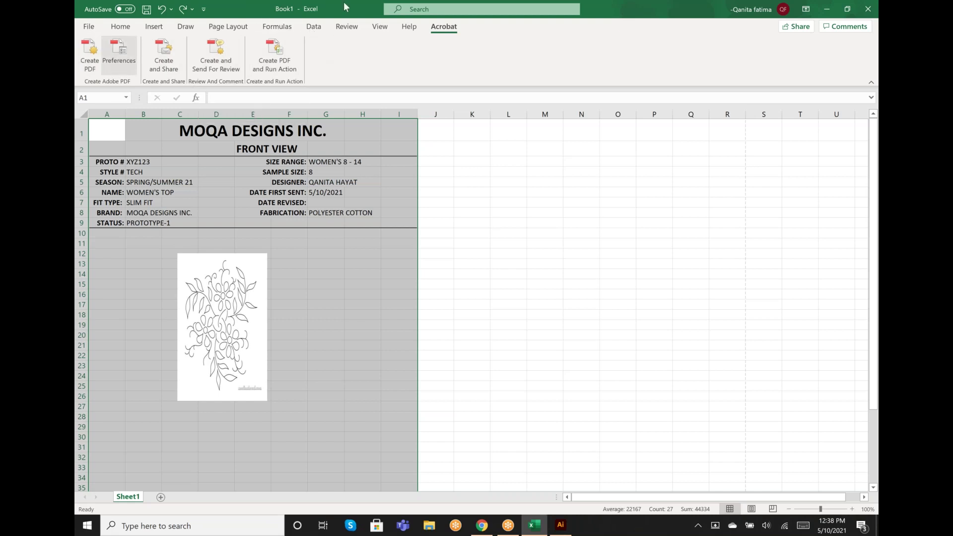
pyautogui.click(211, 28)
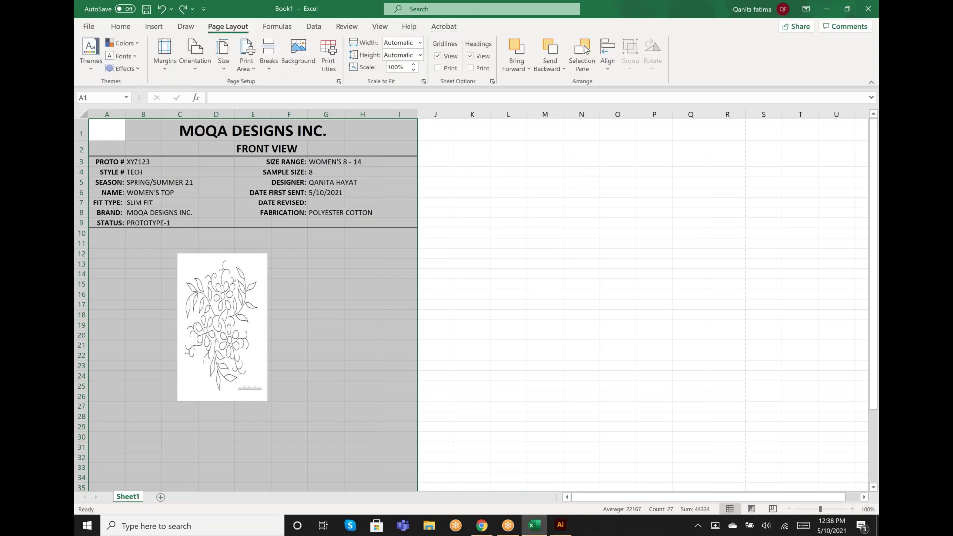
pyautogui.click(250, 69)
pyautogui.click(274, 84)
pyautogui.click(345, 286)
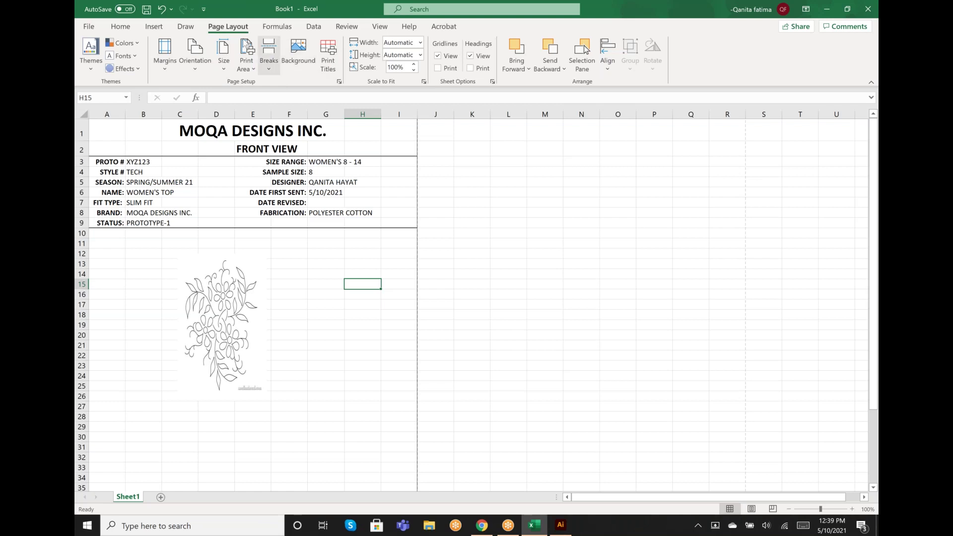
# Cycle through the Draw, Formulas, PDF, Insert and Home tabs.
pyautogui.click(191, 28)
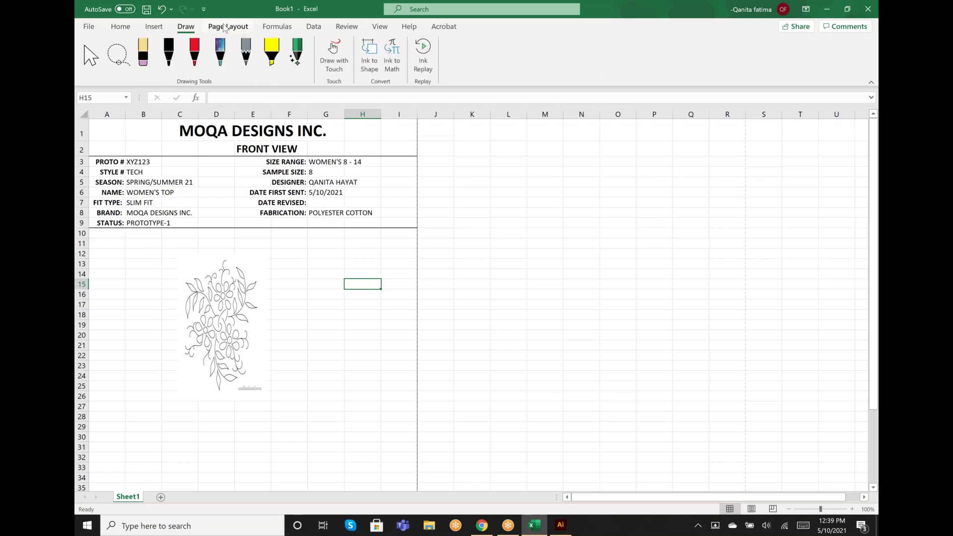
pyautogui.click(272, 29)
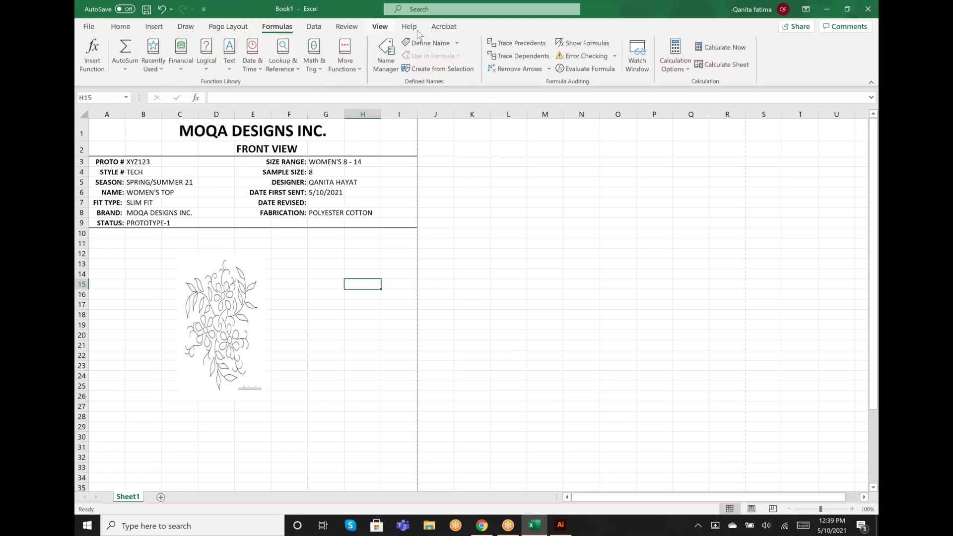
pyautogui.click(443, 28)
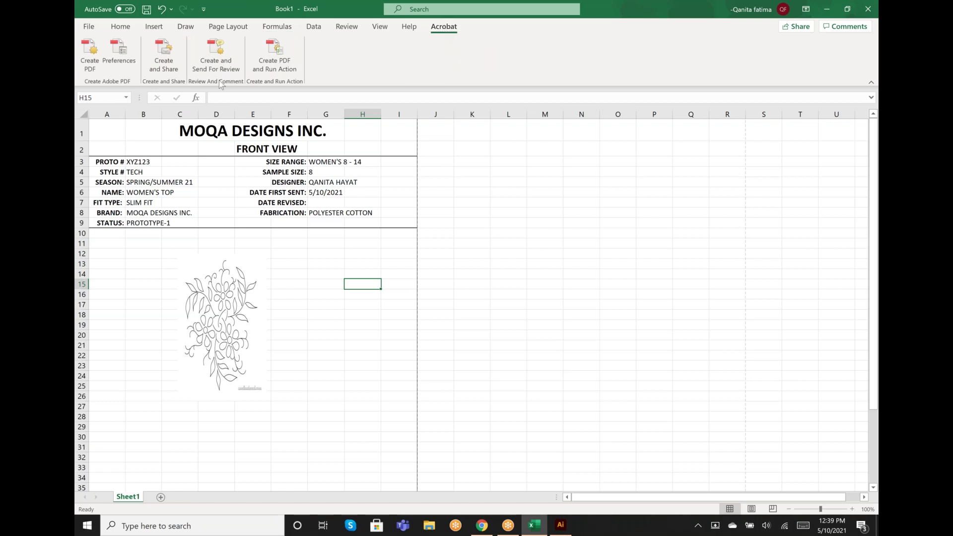
pyautogui.click(186, 28)
pyautogui.click(167, 31)
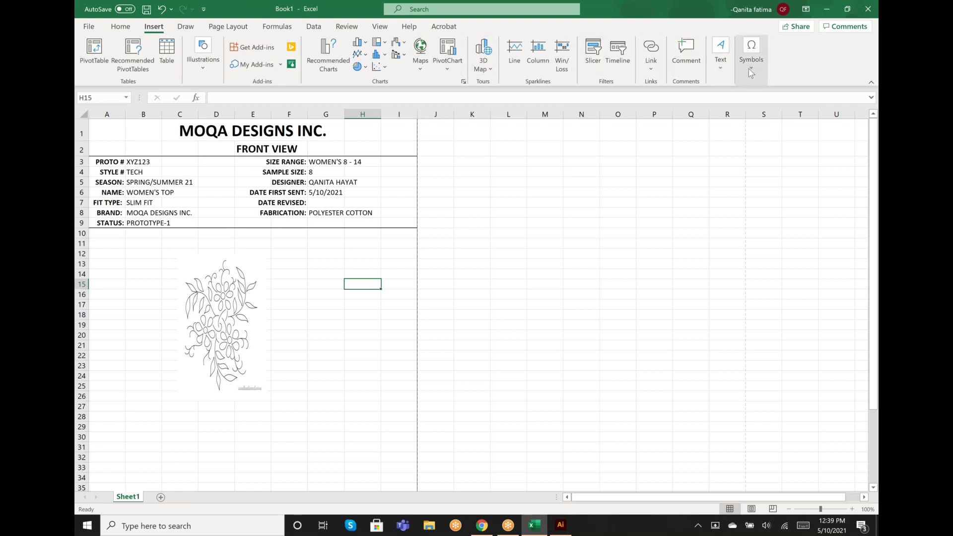
pyautogui.click(186, 27)
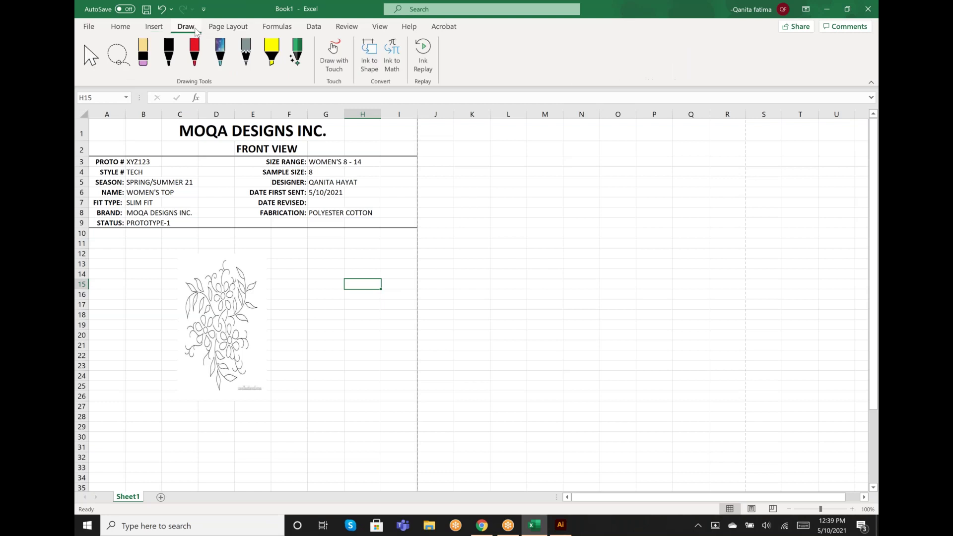
pyautogui.click(112, 31)
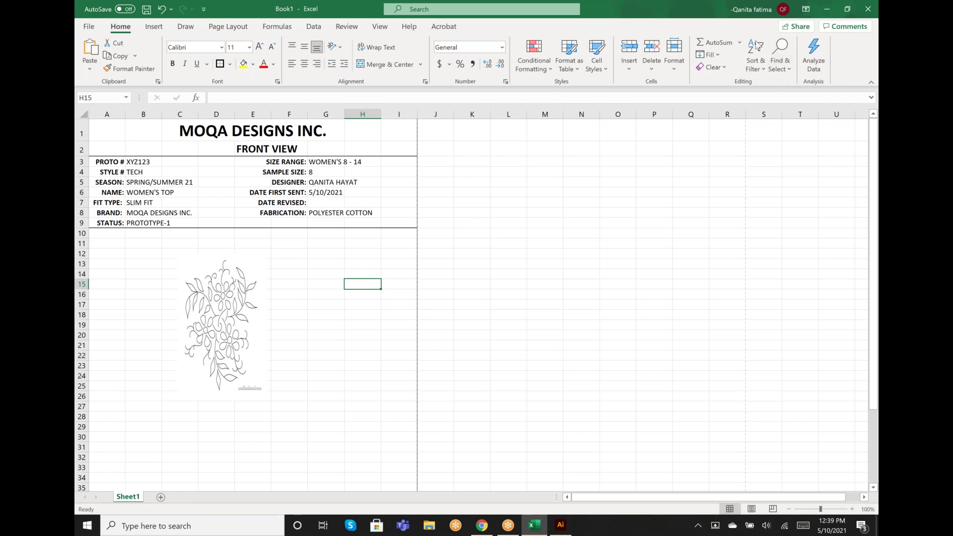
# Open and close the Insert Illustrations list without inserting, then open the file view.
pyautogui.click(611, 82)
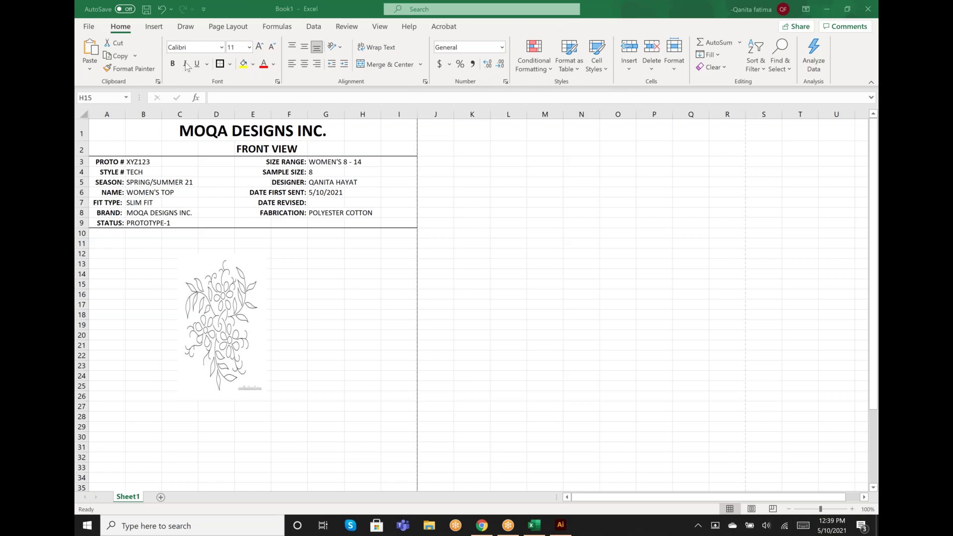
pyautogui.click(154, 29)
pyautogui.click(155, 29)
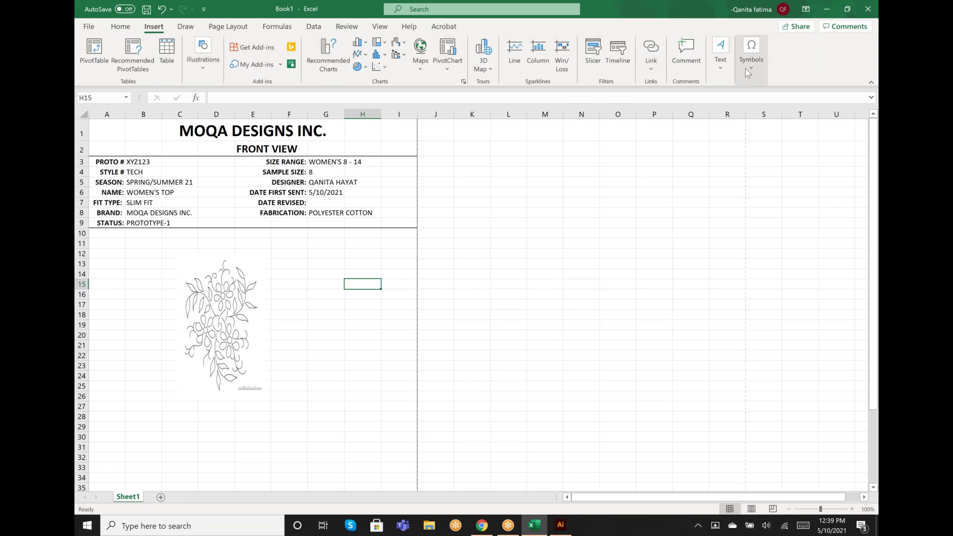
pyautogui.click(199, 72)
pyautogui.click(198, 73)
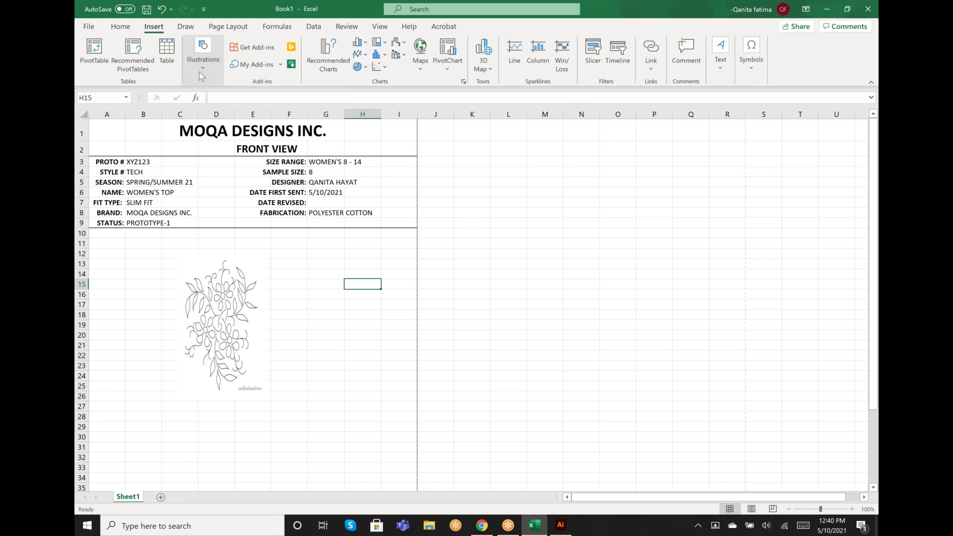
pyautogui.click(91, 27)
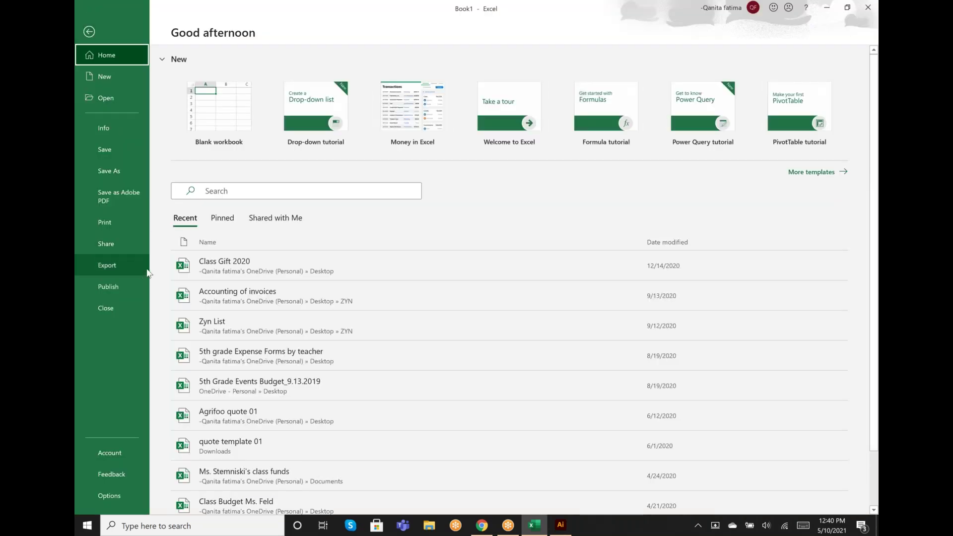
# Preview the tech-pack fitting on one letter page, then return to the worksheet.
pyautogui.click(119, 225)
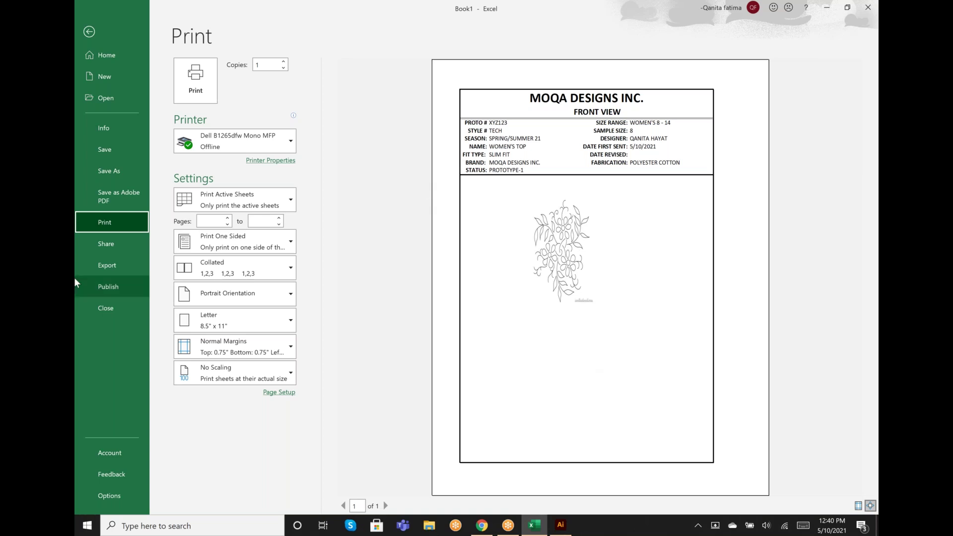
pyautogui.click(90, 32)
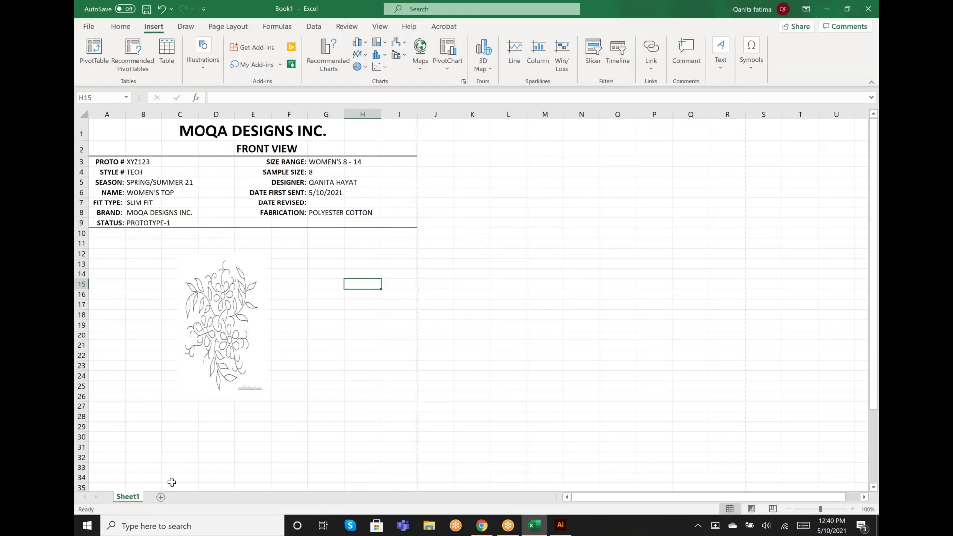